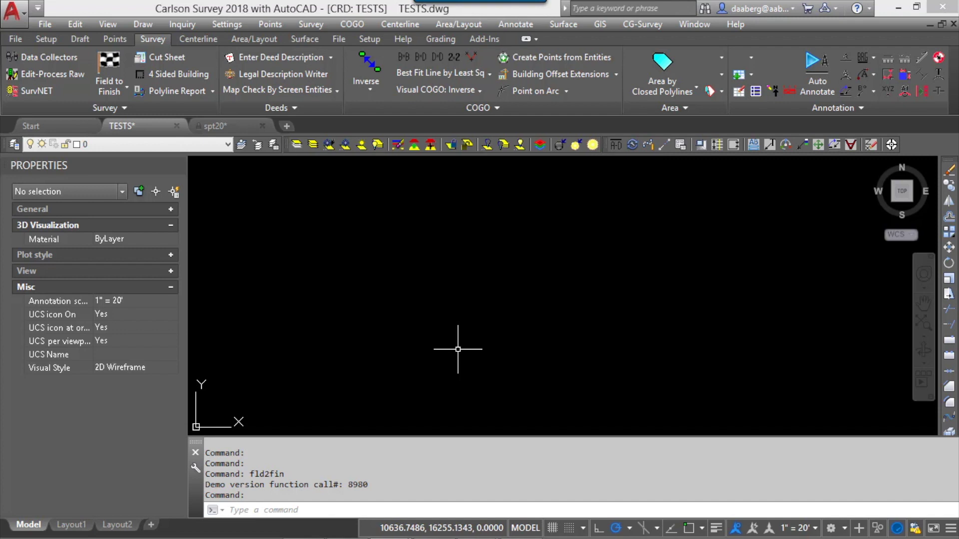
- Open the FES code's definition from Edit Codes and view its symbol settings (FES, 0.080 scaler)
click(112, 63)
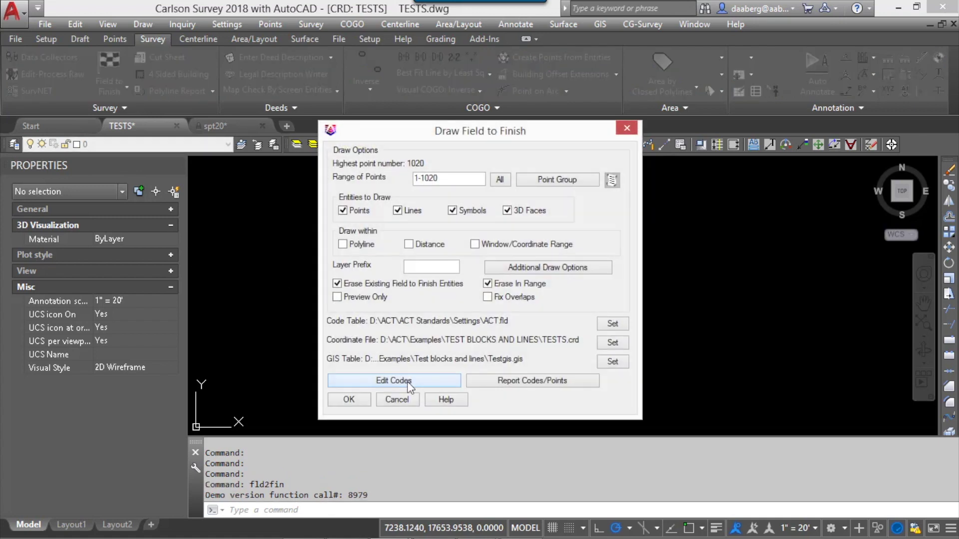
click(408, 383)
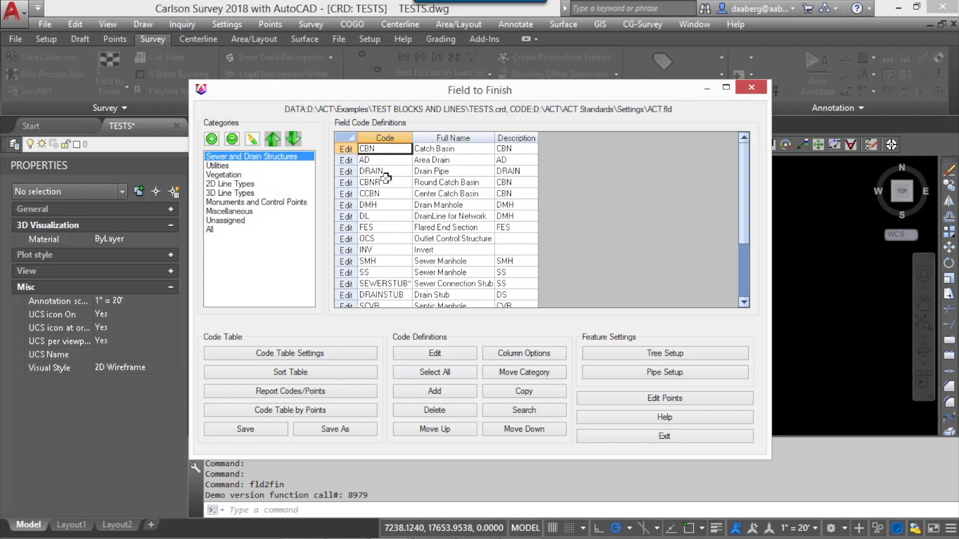
click(363, 227)
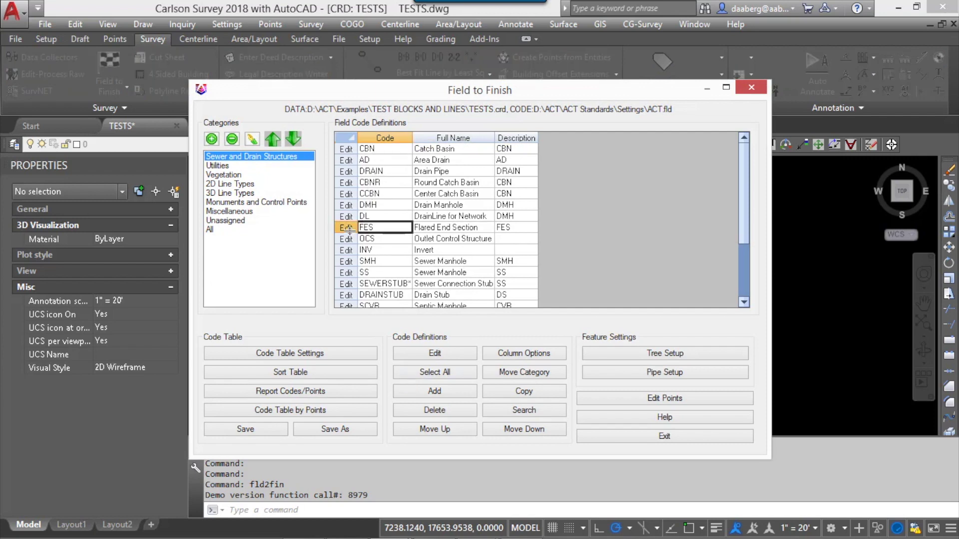
click(347, 227)
drag(482, 82, 455, 69)
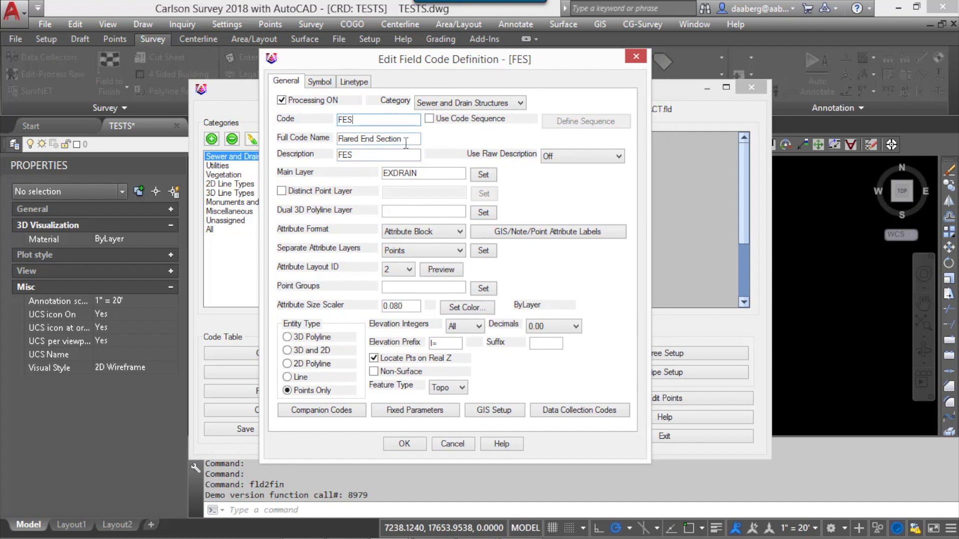
click(319, 82)
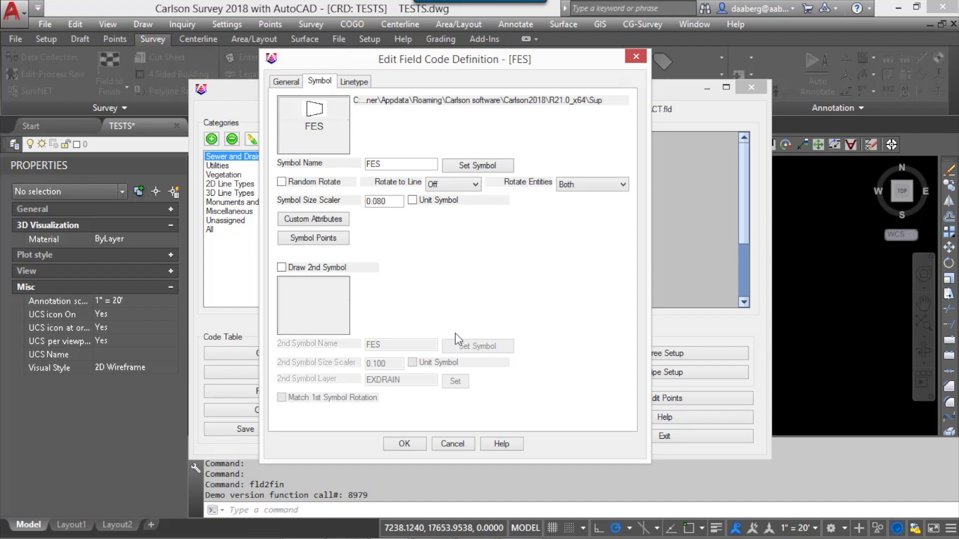
- Review the FES symbol's custom attribute tags, then cancel both dialogs without changes
click(320, 222)
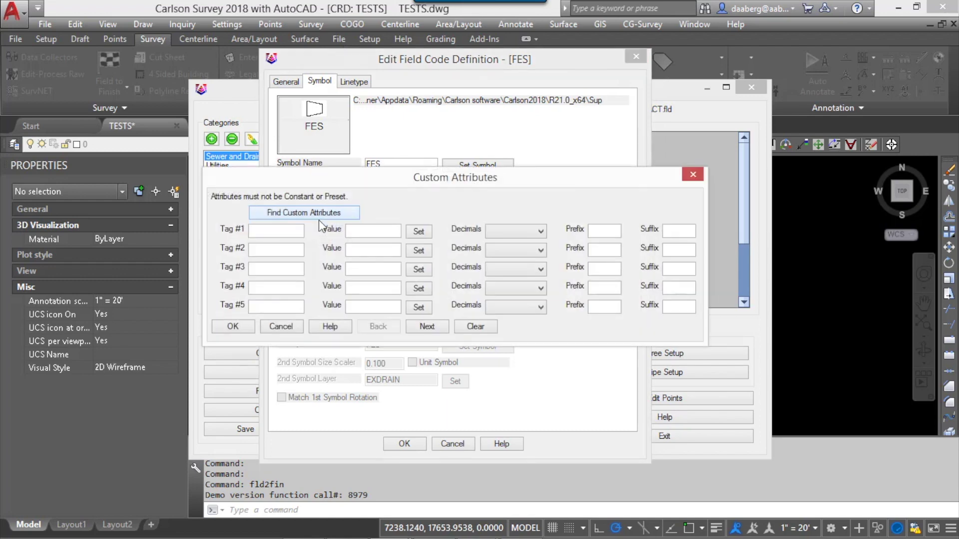
drag(476, 185, 502, 151)
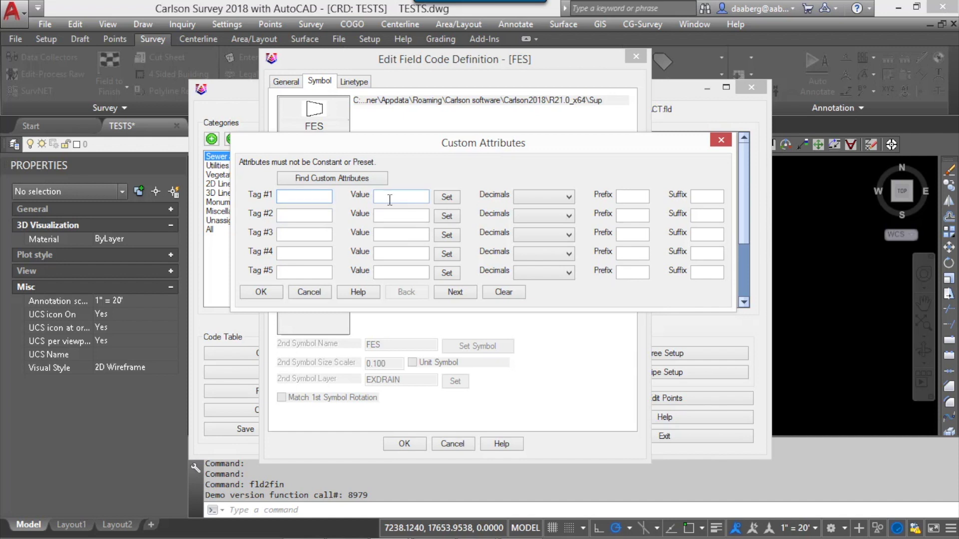
click(309, 292)
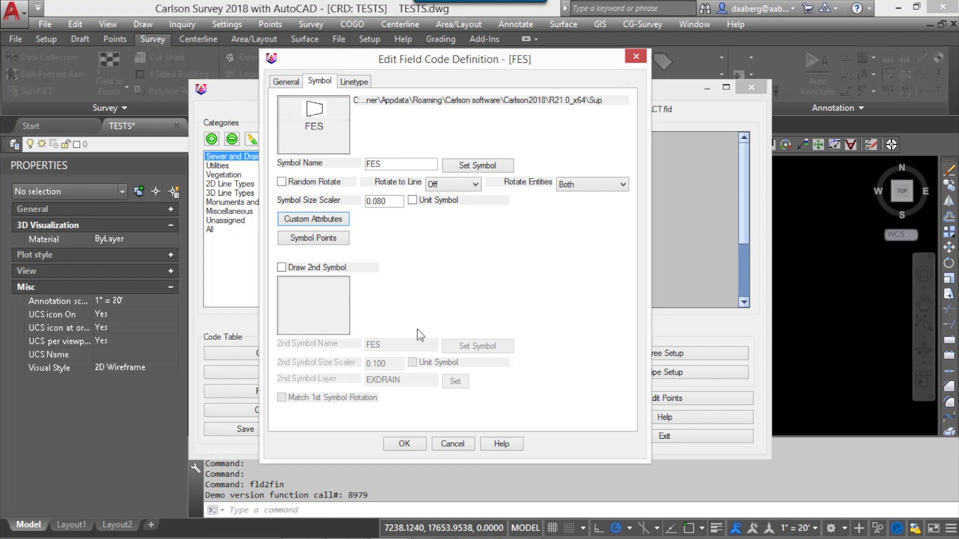
click(451, 444)
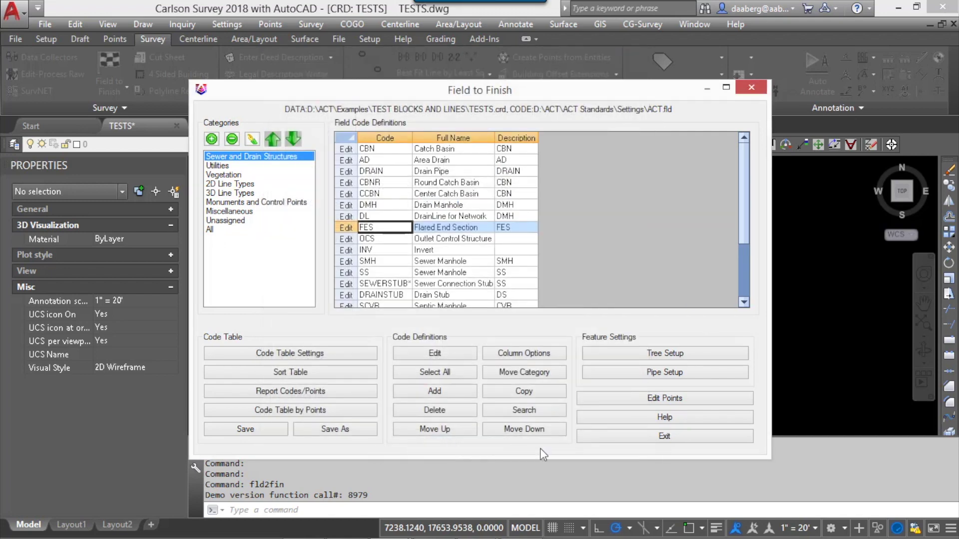
- Exit Field to Finish and open the Points category of the Symbol Library
click(644, 438)
click(398, 399)
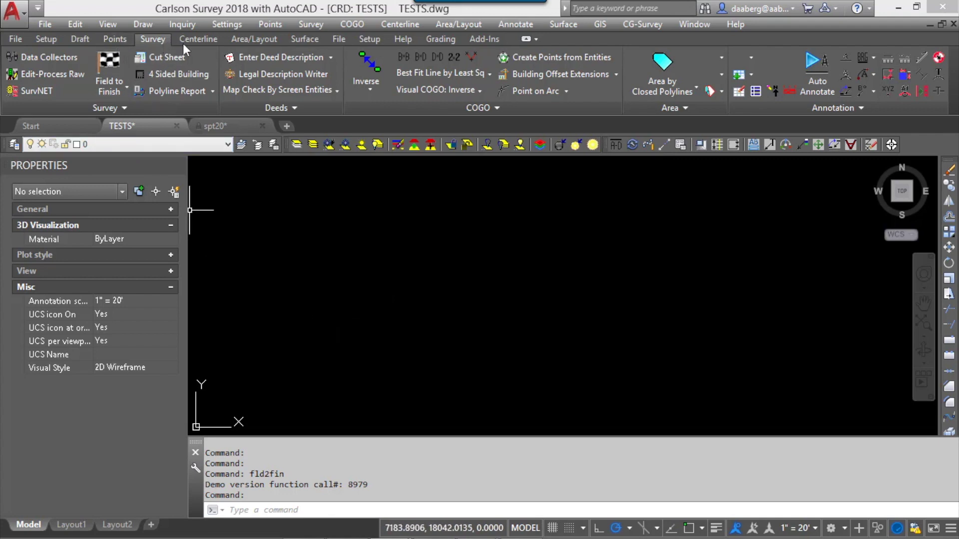
click(221, 28)
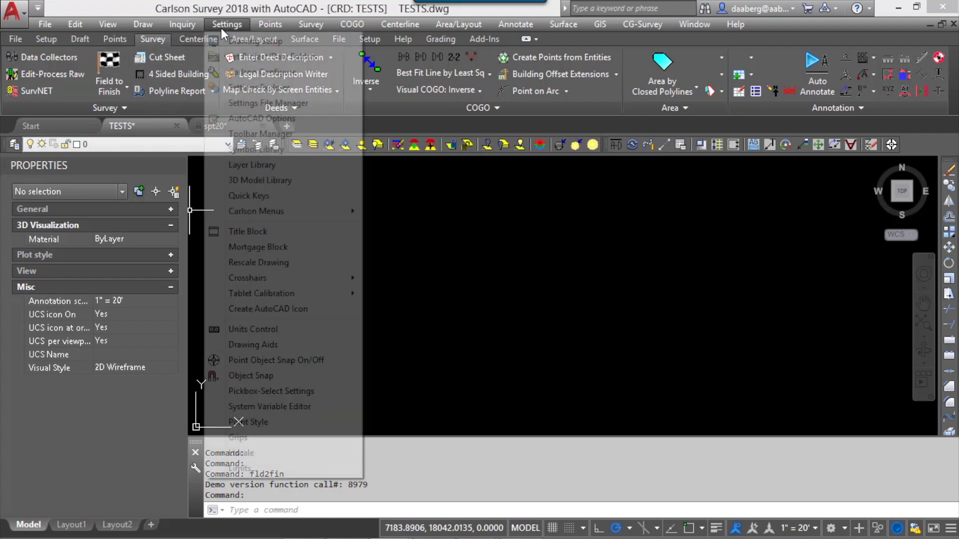
click(257, 149)
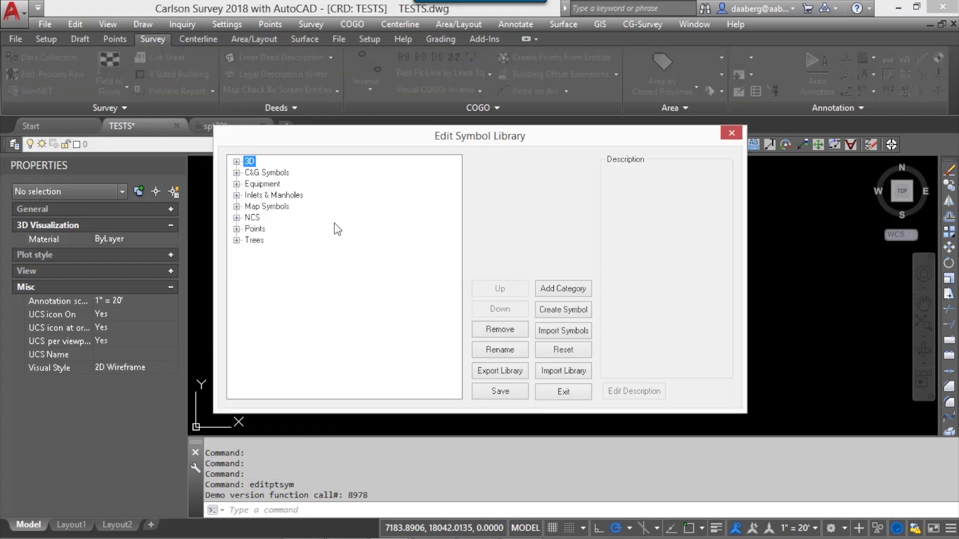
click(237, 228)
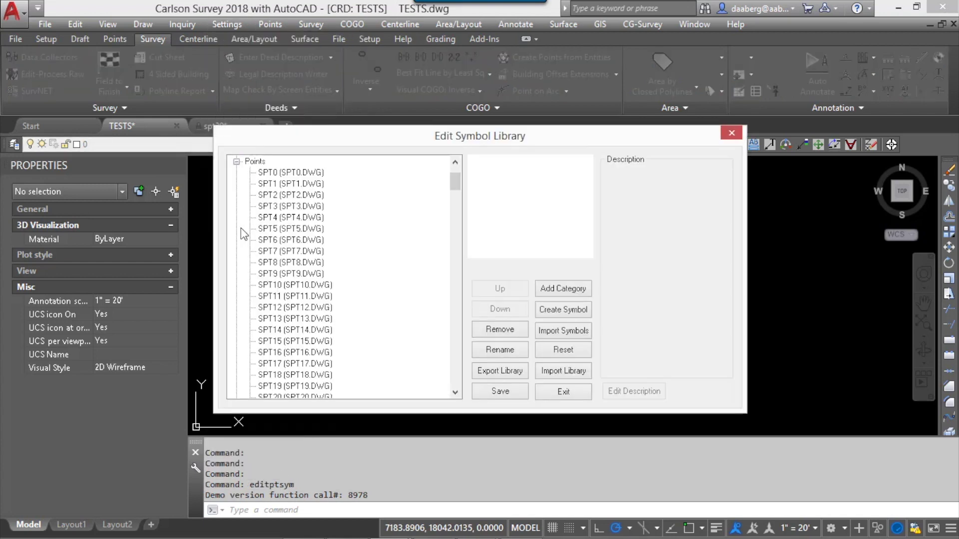
- Preview the point symbols SPT3 through SPT20, then bring up the spt20 drawing
click(286, 206)
click(291, 239)
click(293, 262)
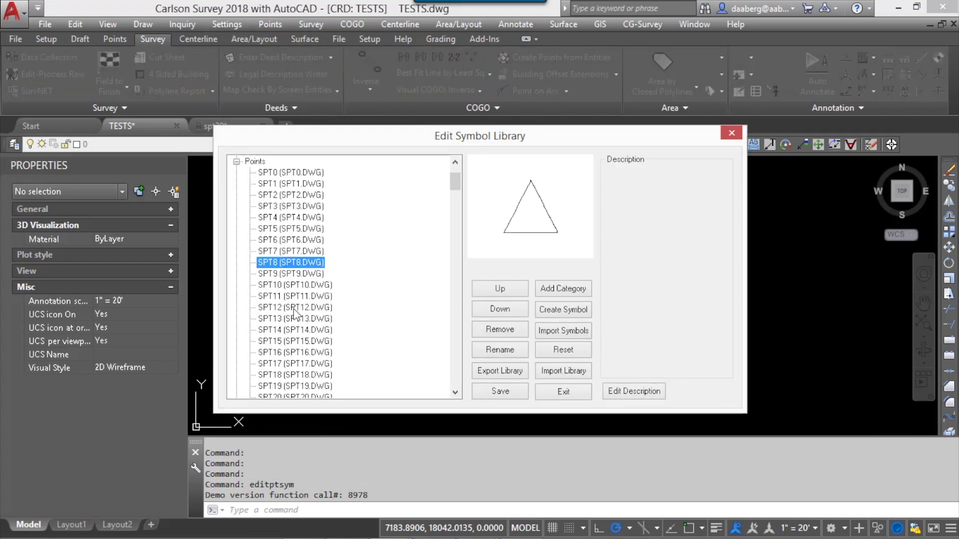
click(299, 308)
click(303, 342)
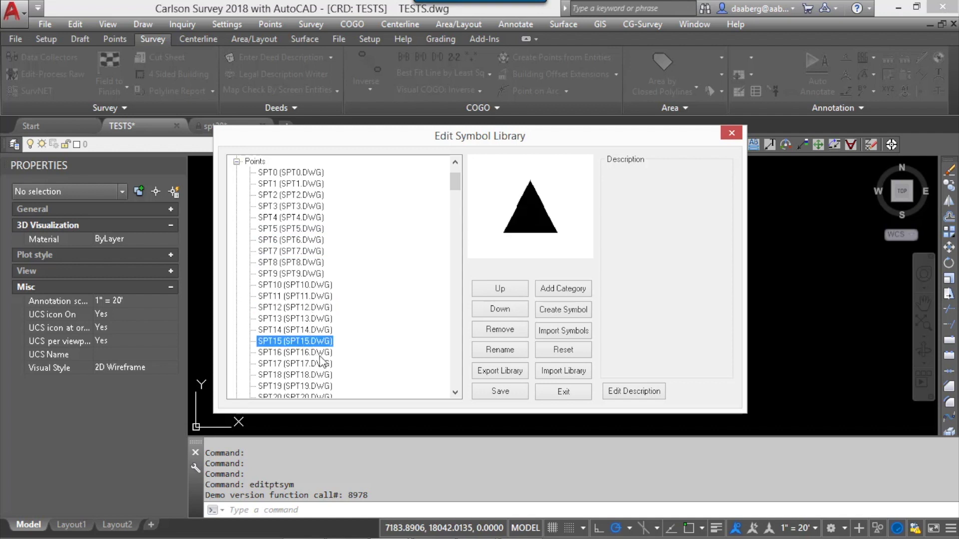
scroll(321, 361, down, 4)
click(283, 263)
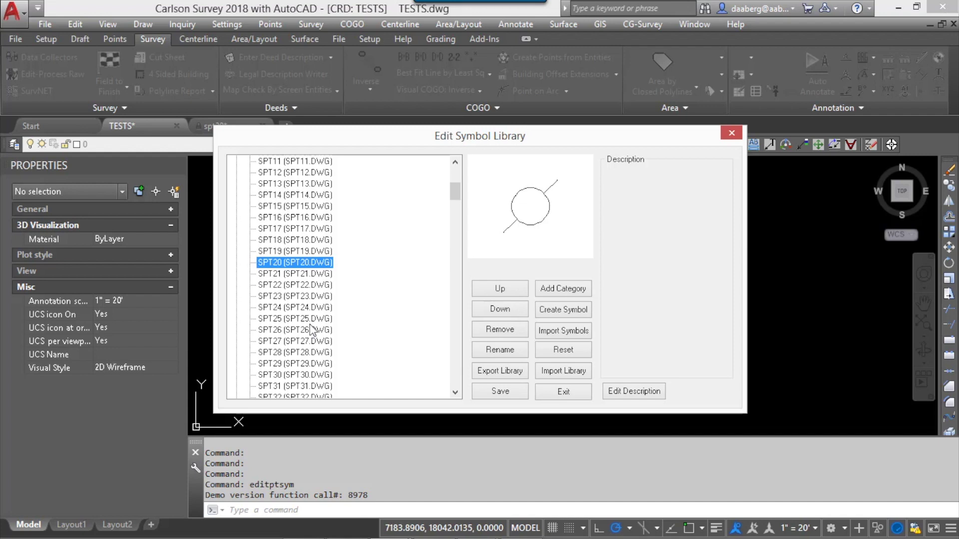
click(560, 393)
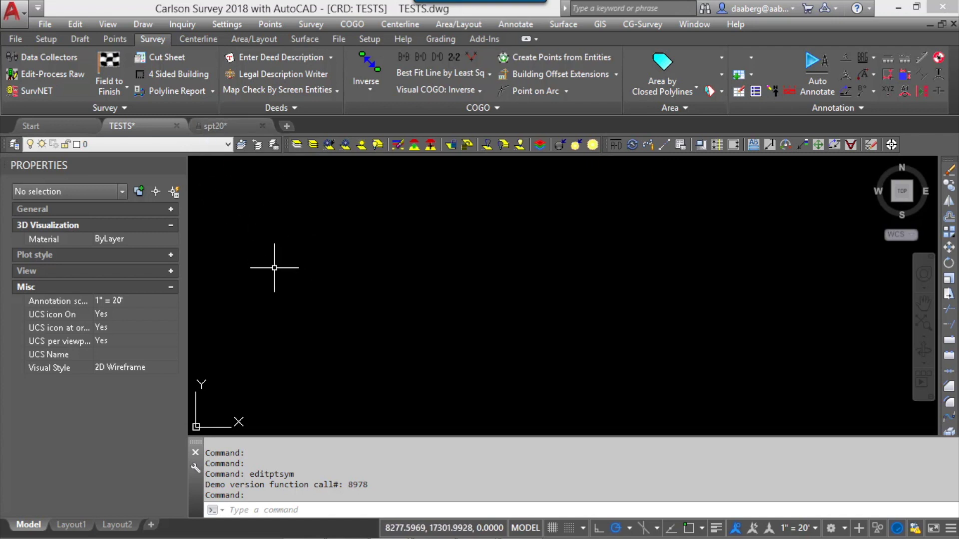
click(226, 127)
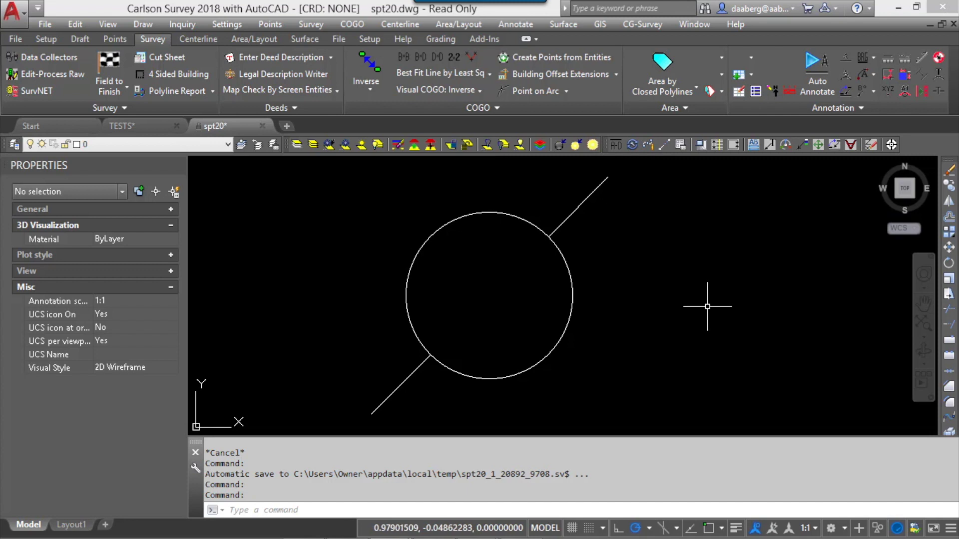
- Zoom out and pan the symbol into view, then run SAVEAS on spt20.dwg
scroll(707, 306, down, 3)
middle_drag(720, 317, 403, 316)
scroll(477, 349, down, 2)
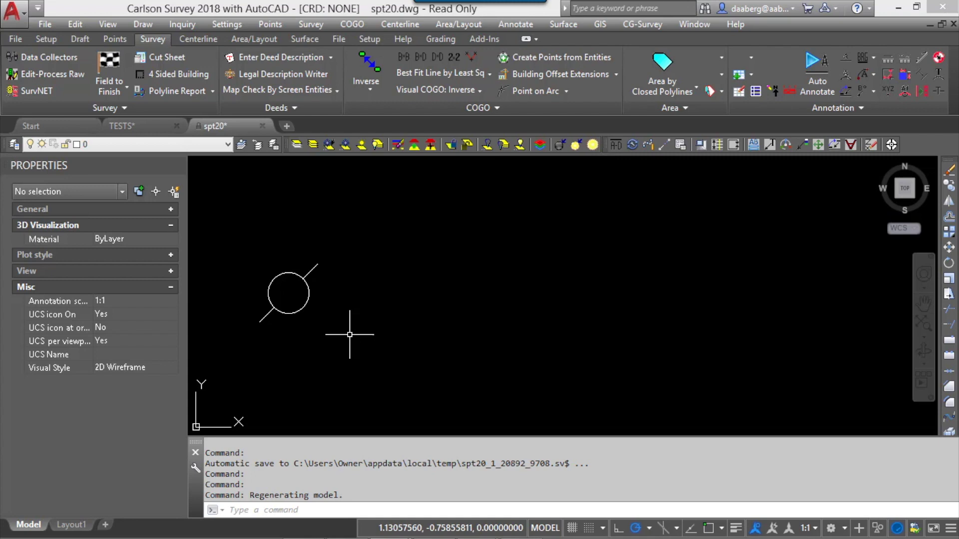
text(saveas)
key(Return)
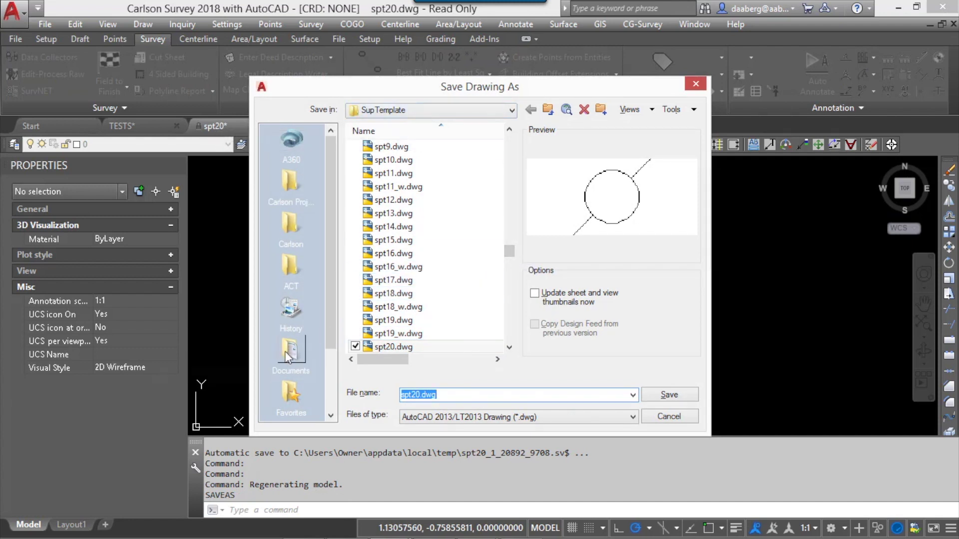
- Save the symbol drawing as upole.dwg in the ACT\ACT Standards\FIELDSYM folder
click(295, 271)
double_click(397, 150)
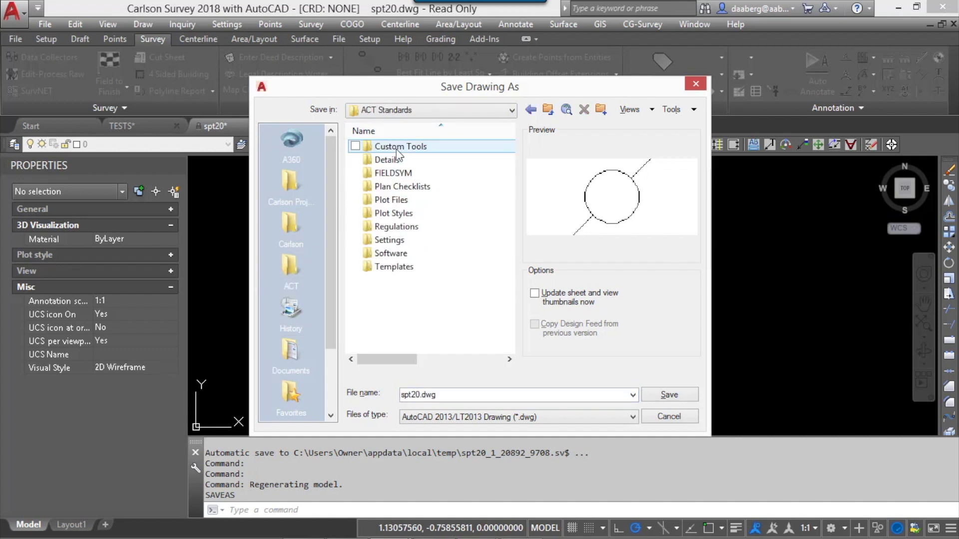
double_click(394, 173)
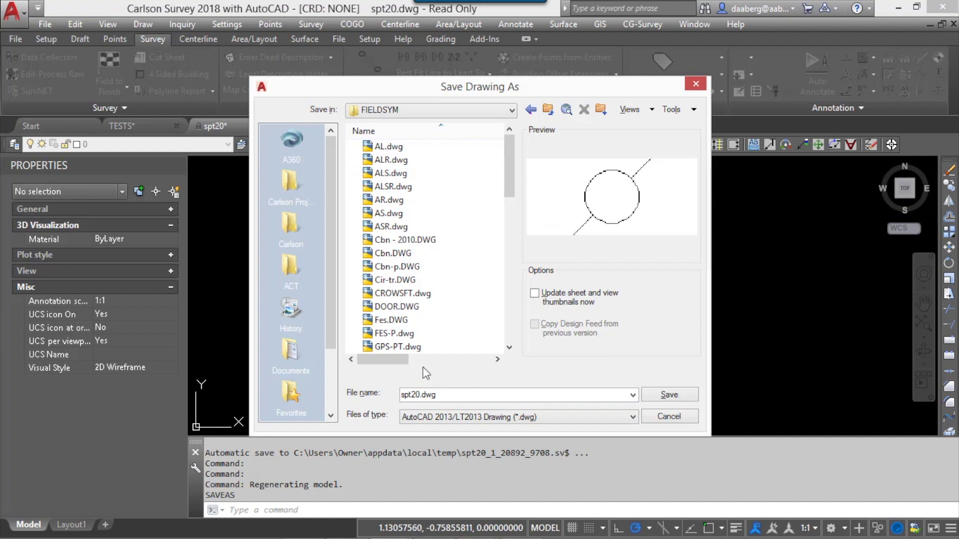
double_click(435, 395)
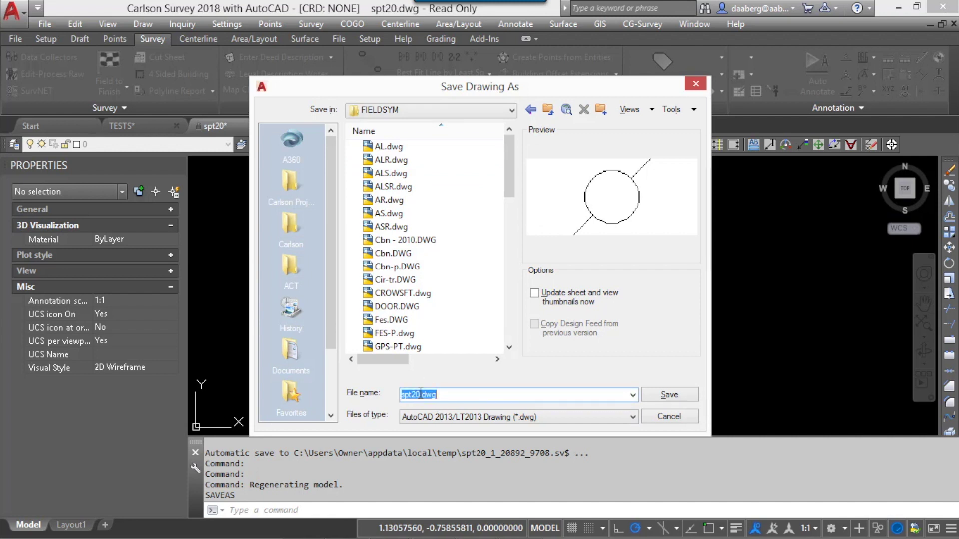
drag(420, 394, 379, 398)
text(upole)
key(Return)
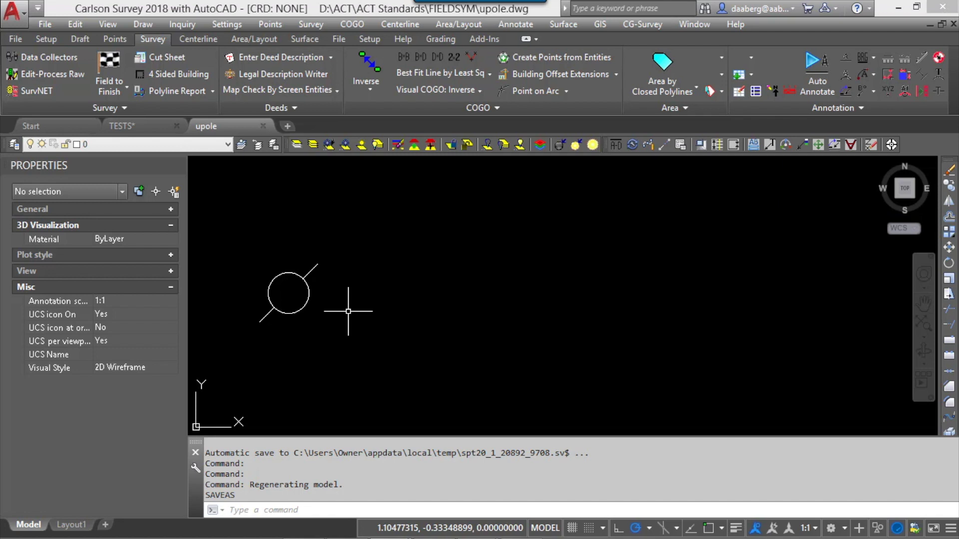
- Create a magenta Att-desc layer with LA and make it the current layer
text(la)
key(Return)
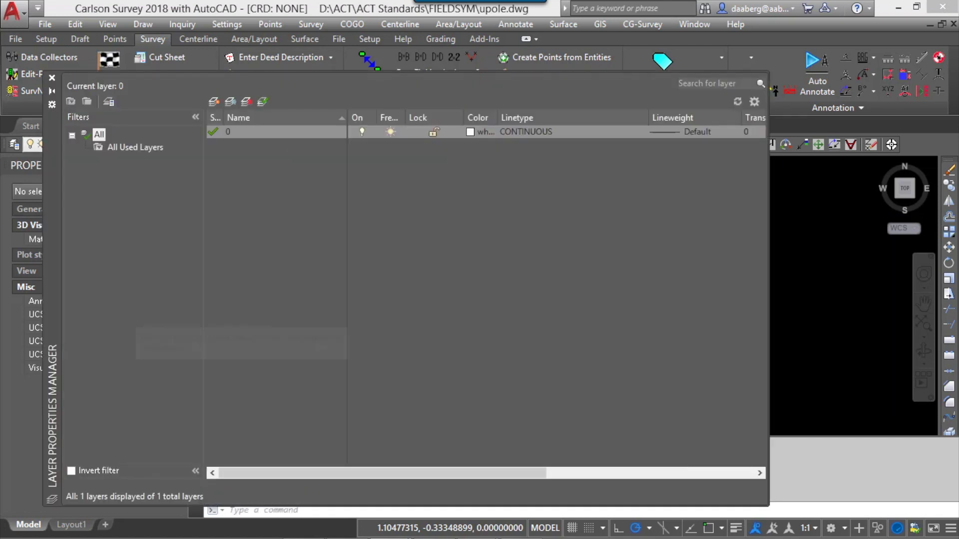
click(217, 101)
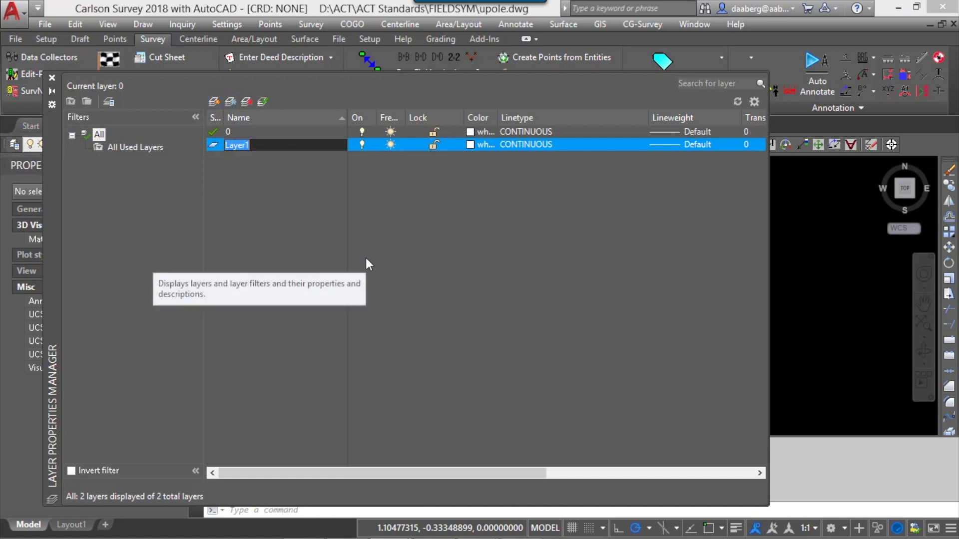
text(Att)
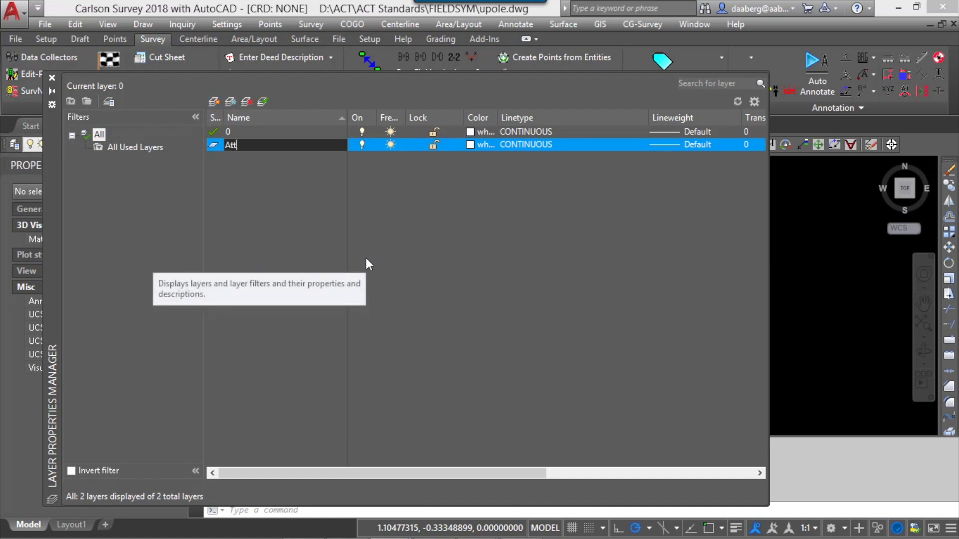
text(-desc)
click(483, 145)
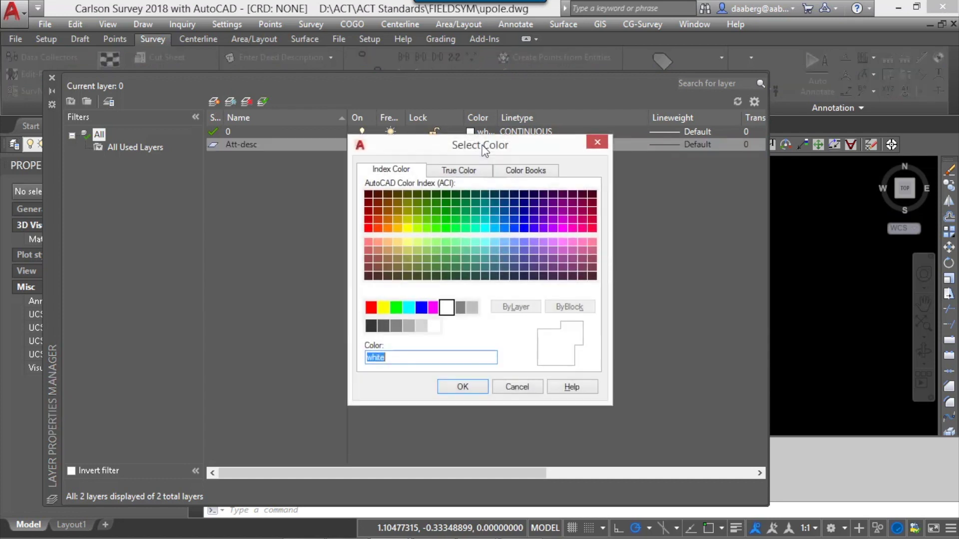
click(433, 307)
click(457, 387)
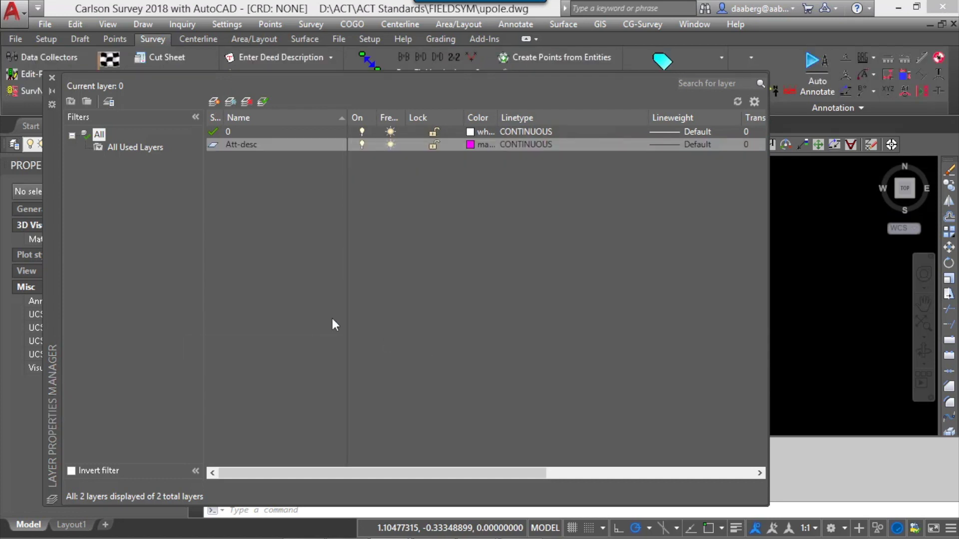
double_click(218, 142)
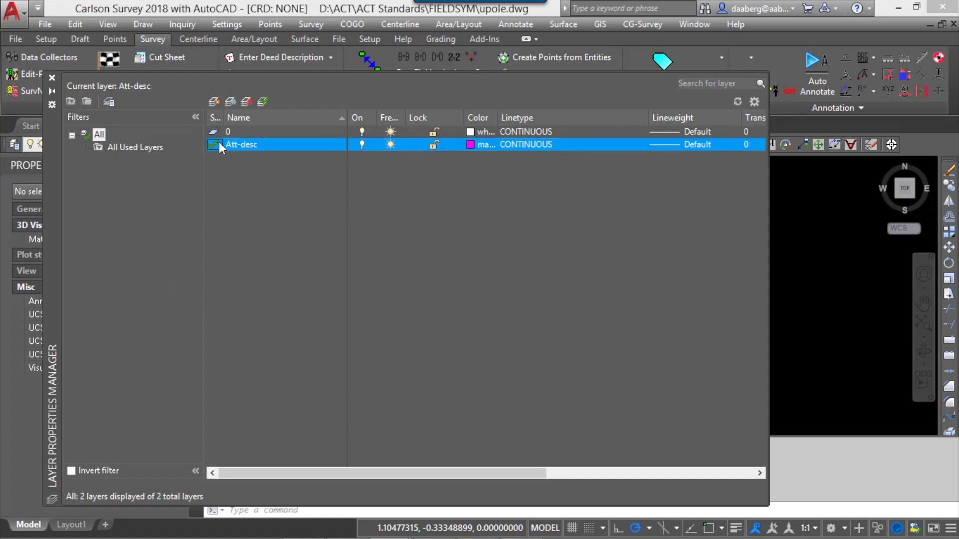
click(56, 78)
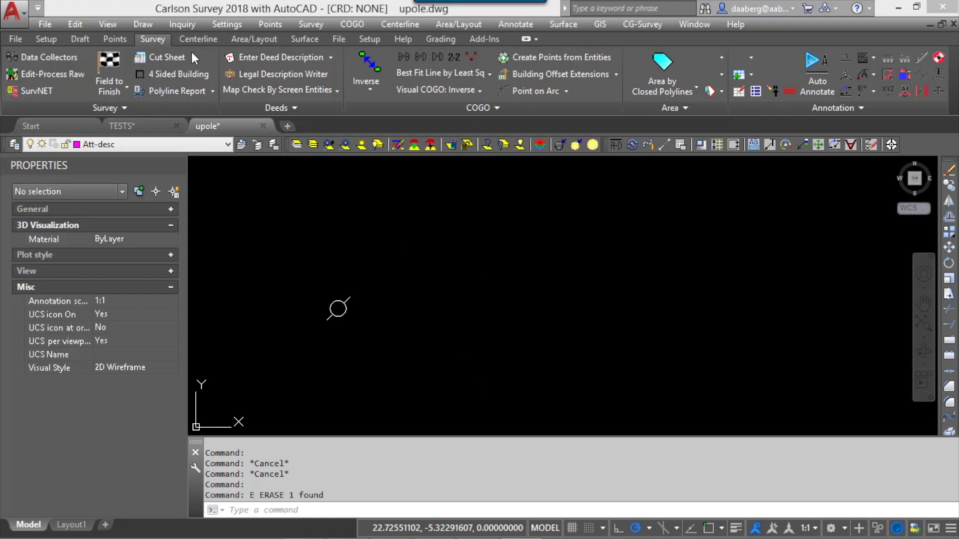
- Define a DESCRIPTION attribute, 0.8 text height, placed just right of the pole symbol
click(148, 25)
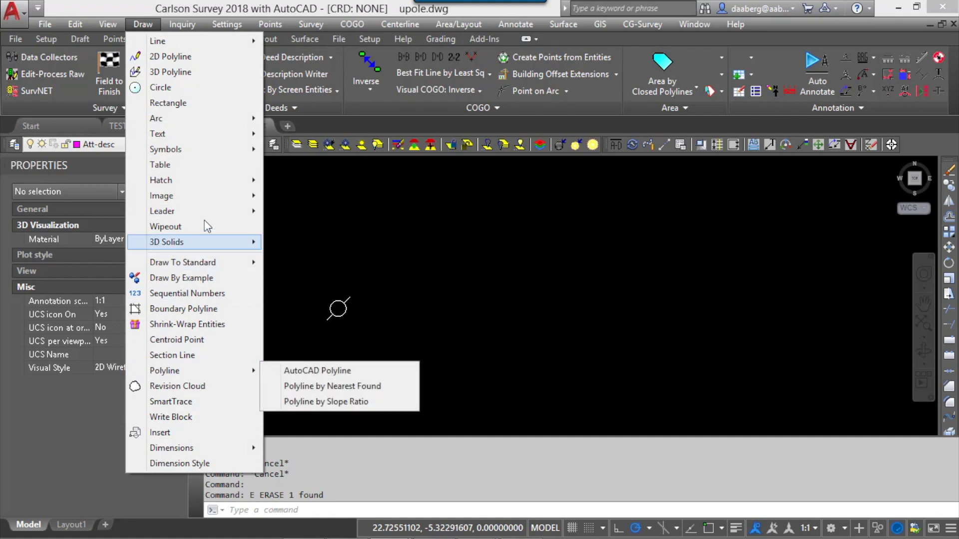
mouse_move(211, 131)
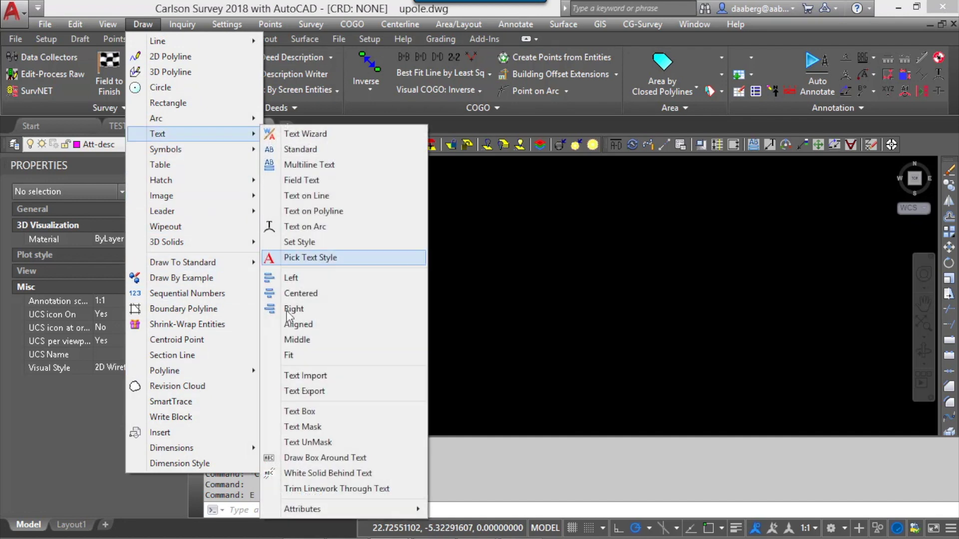
mouse_move(350, 514)
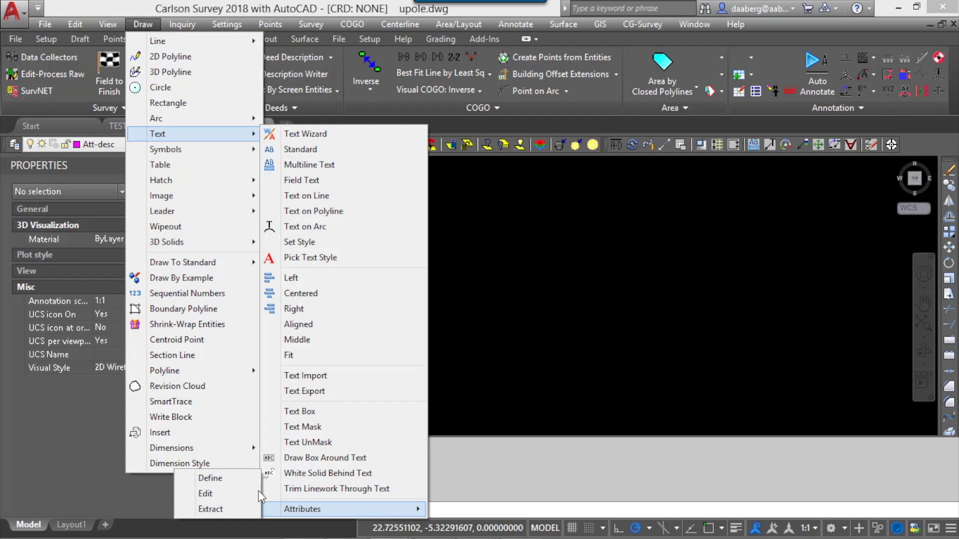
click(235, 482)
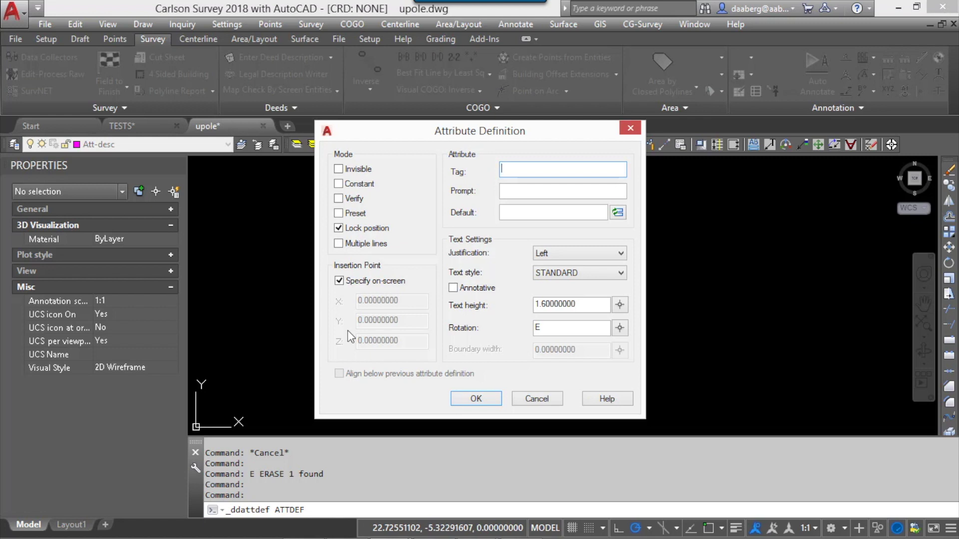
text(DESCRIPTION)
drag(575, 303, 485, 312)
text(.08)
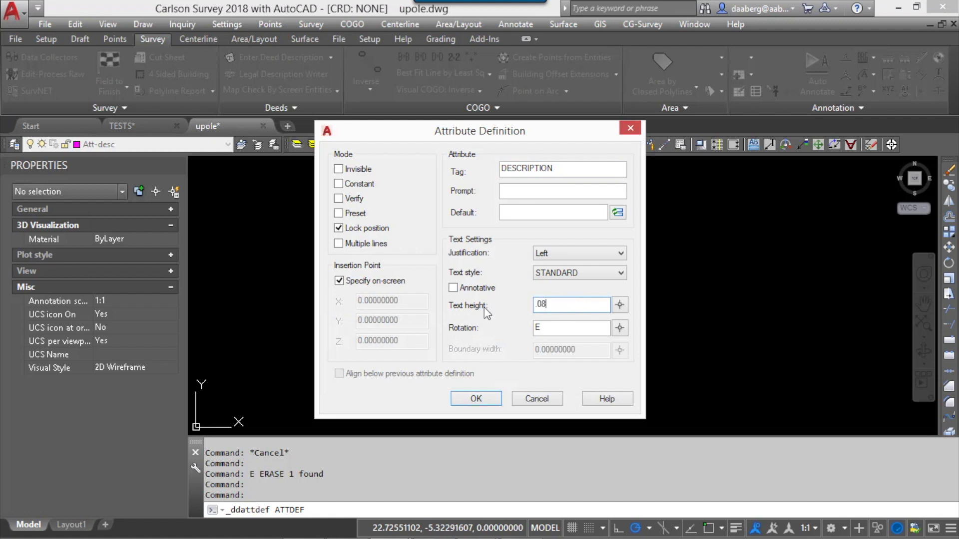
key(BackSpace)
key(BackSpace)
text(8)
click(476, 398)
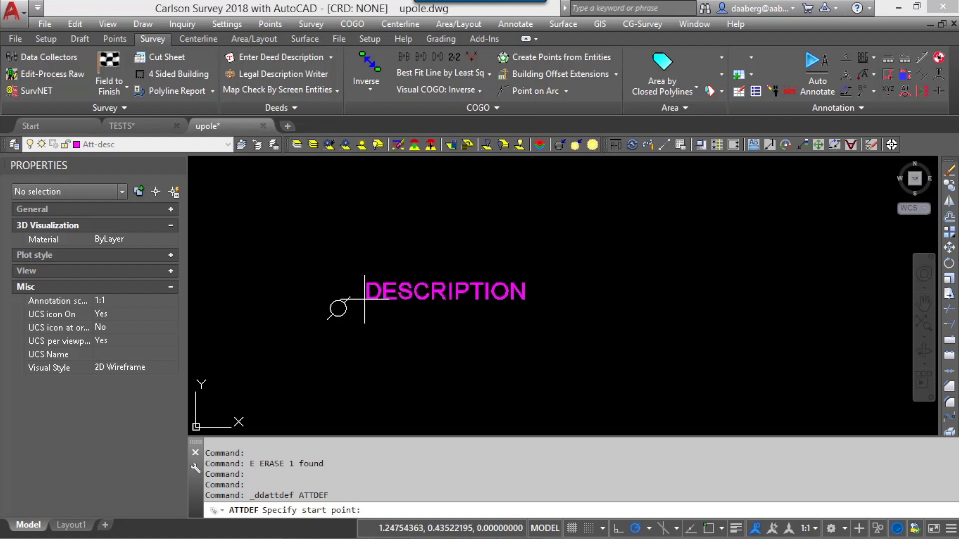
click(365, 299)
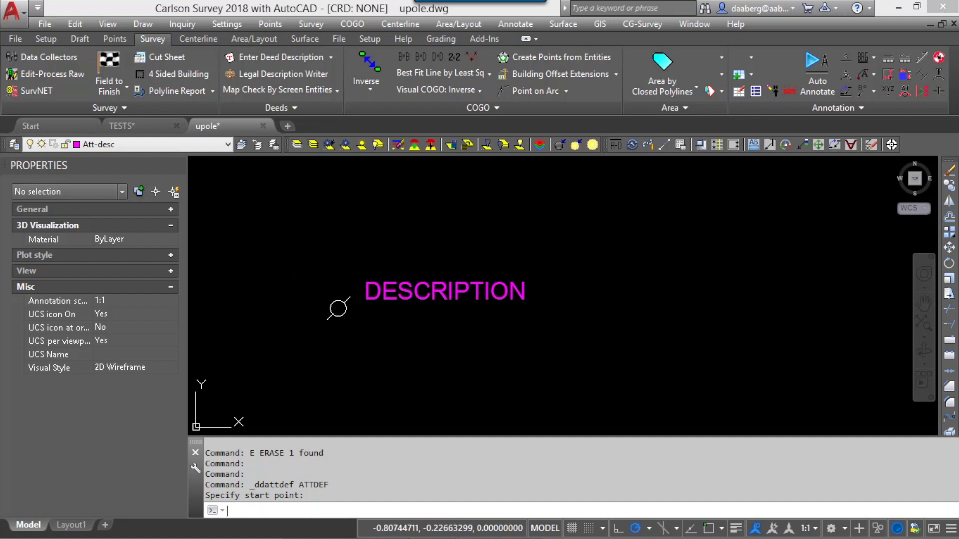
key(Return)
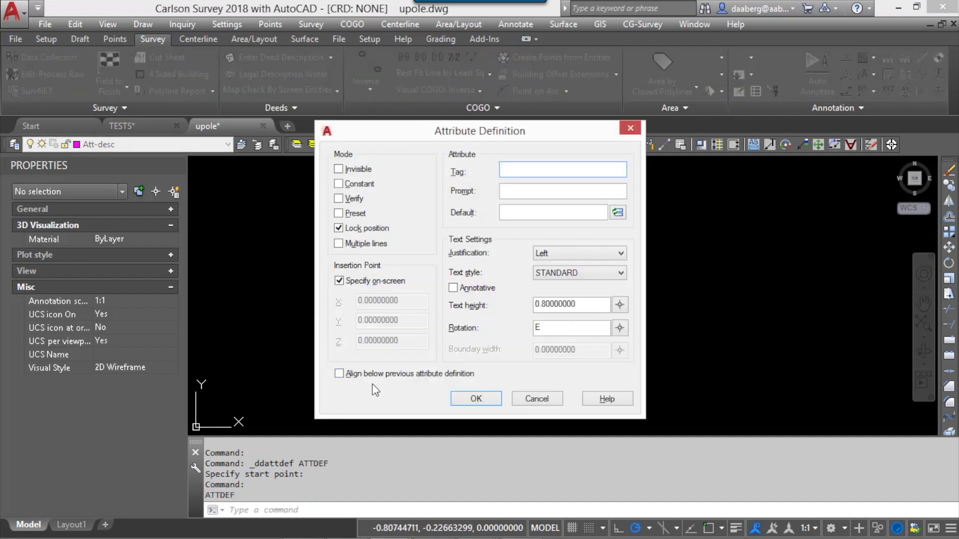
- Add a NUMBER attribute aligned below DESCRIPTION
click(340, 374)
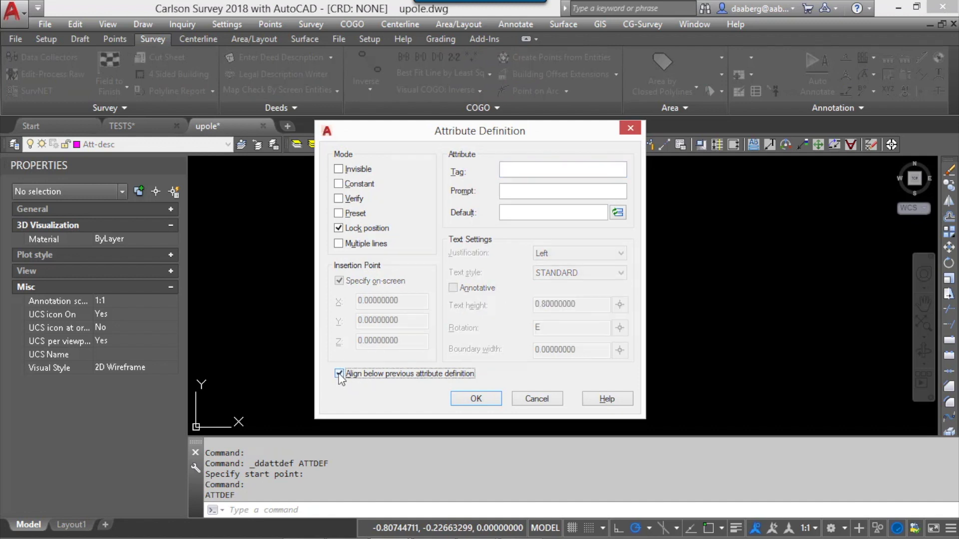
click(533, 166)
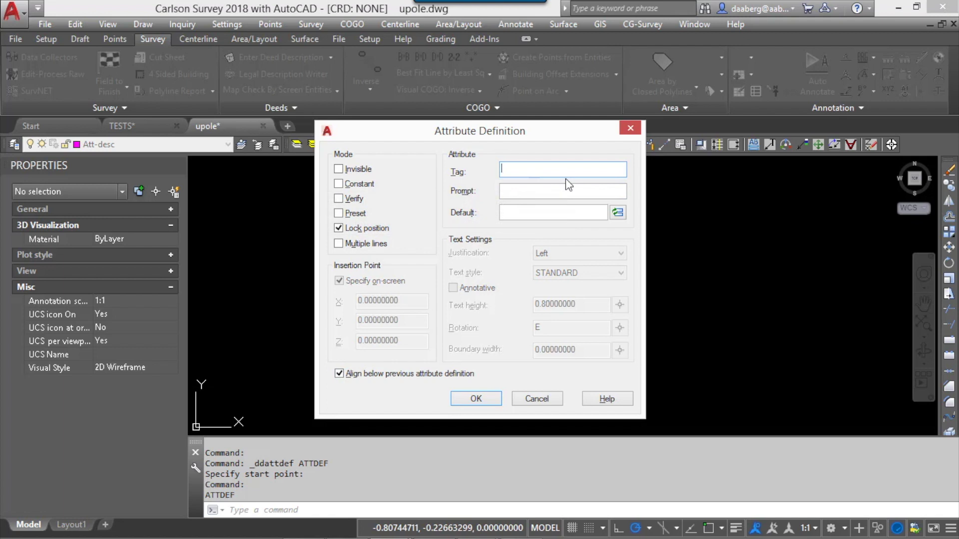
text(NUMBER)
click(483, 397)
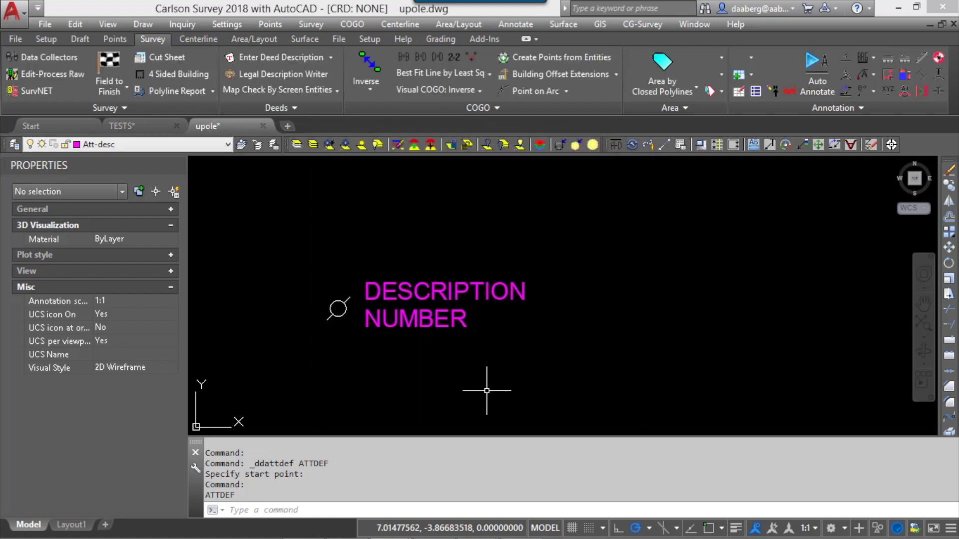
key(Escape)
key(Return)
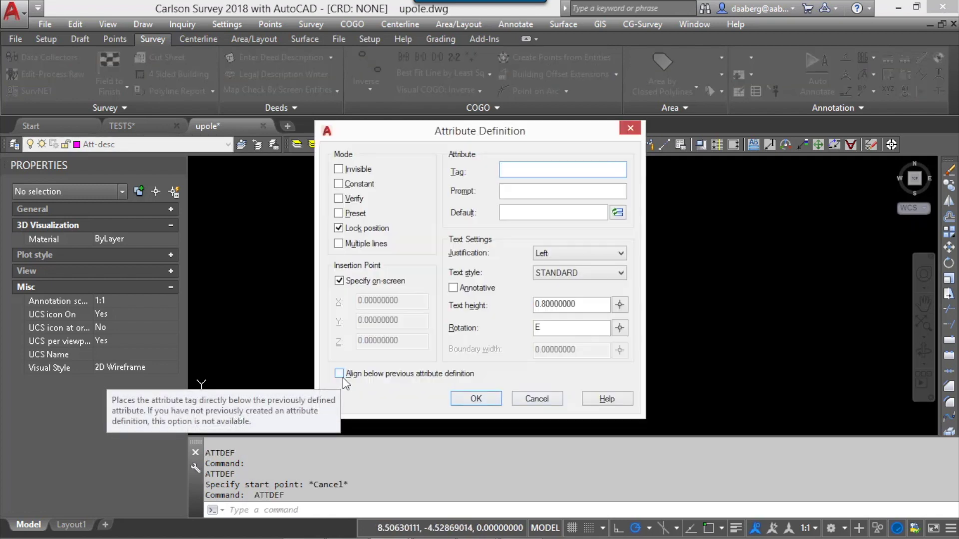
- Add a MATERIAL attribute aligned below NUMBER
click(340, 375)
click(510, 171)
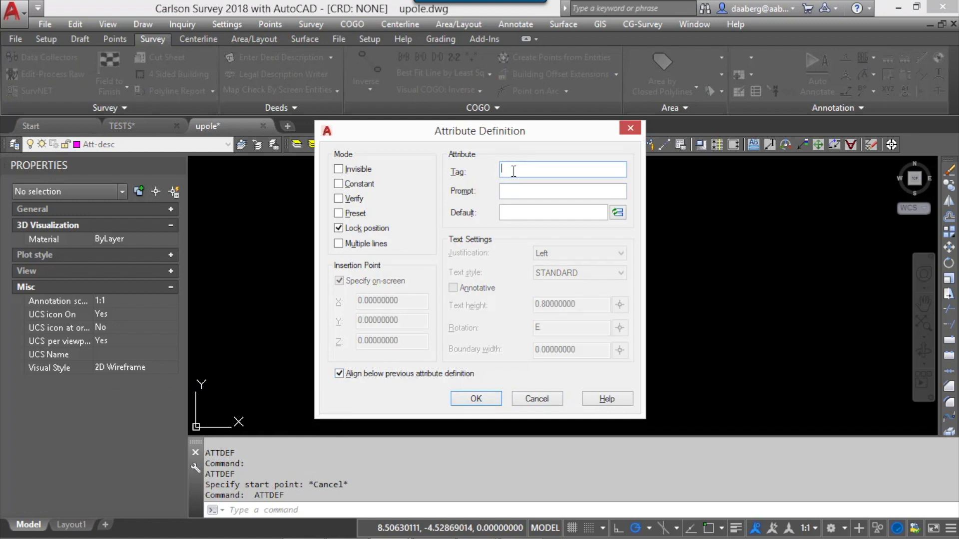
text(MATERIAL)
click(487, 395)
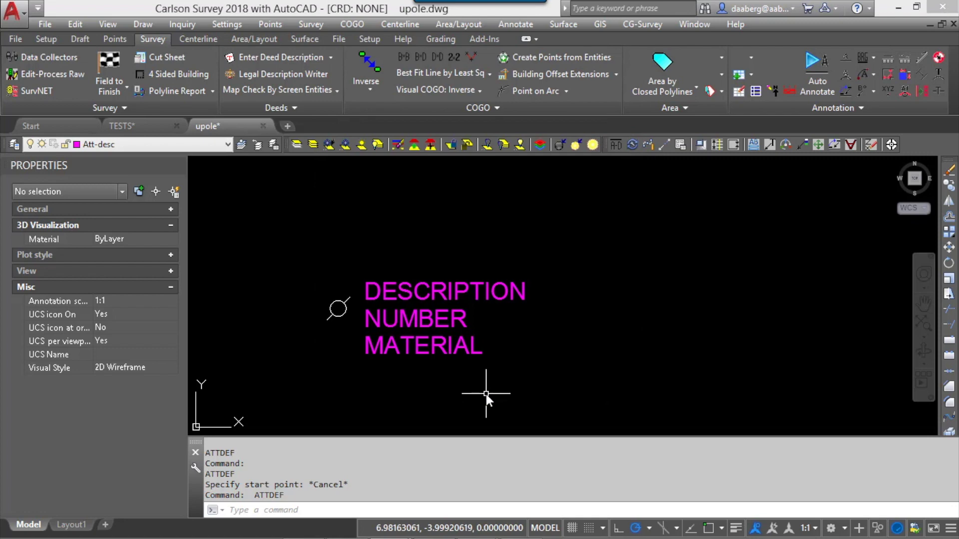
key(Return)
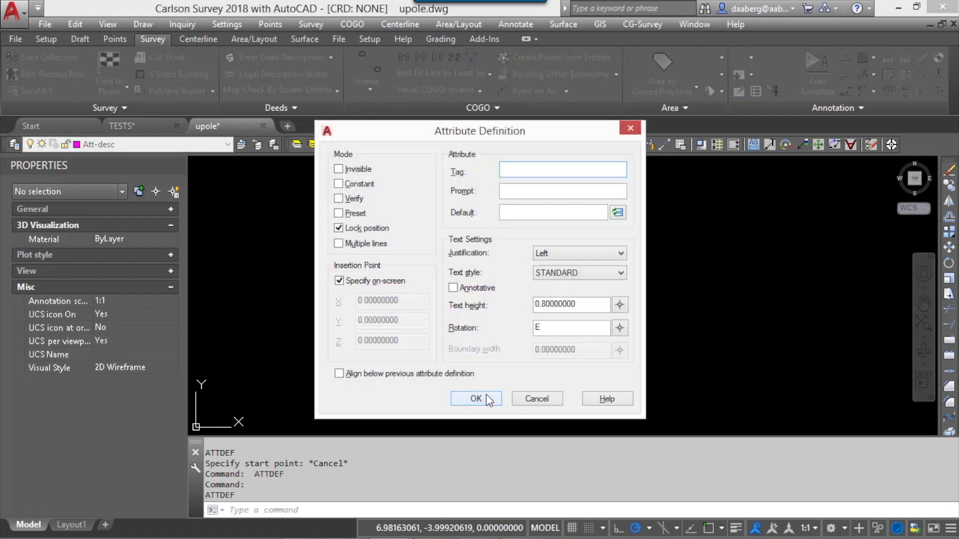
- Add a NOWIRES attribute below MATERIAL and quick-save upole.dwg with QS
click(339, 374)
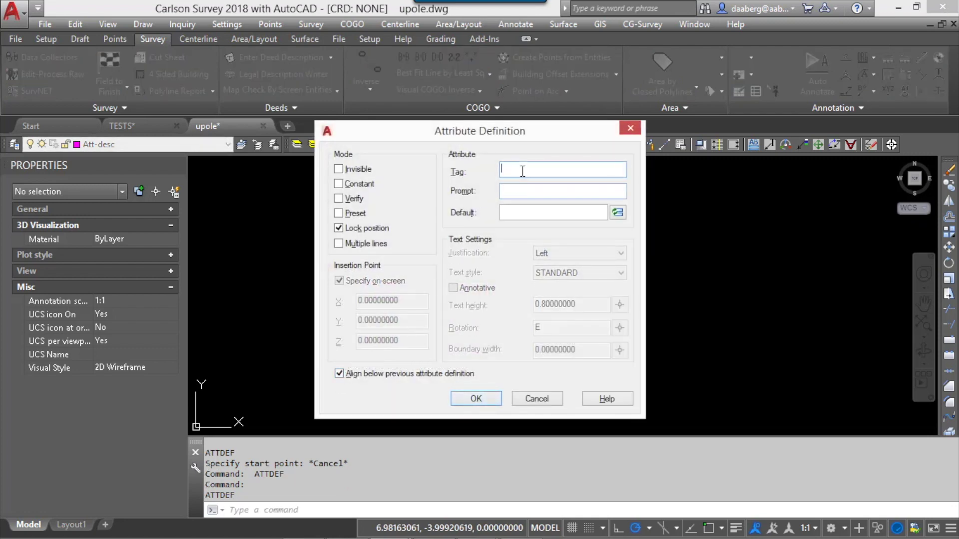
click(522, 171)
text(NOWIRES)
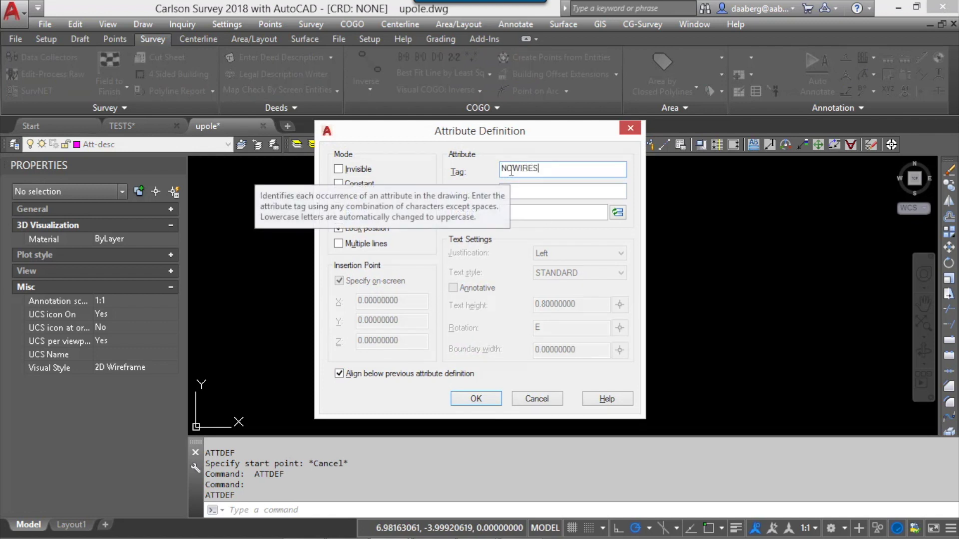
click(515, 194)
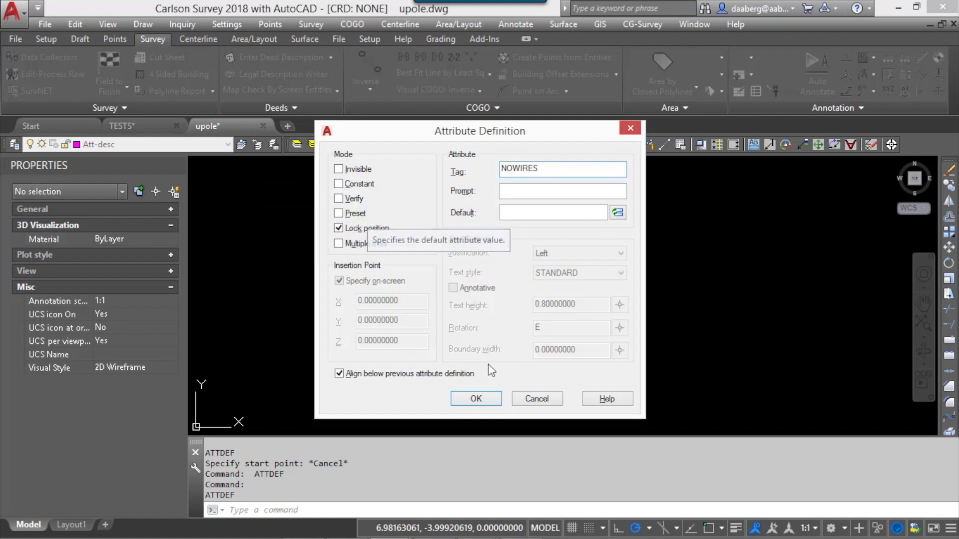
click(476, 399)
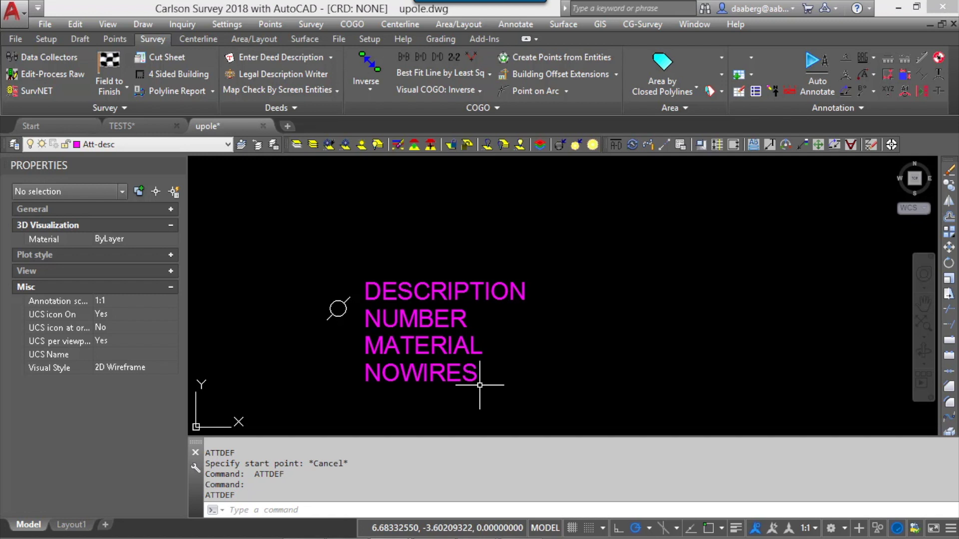
text(QS)
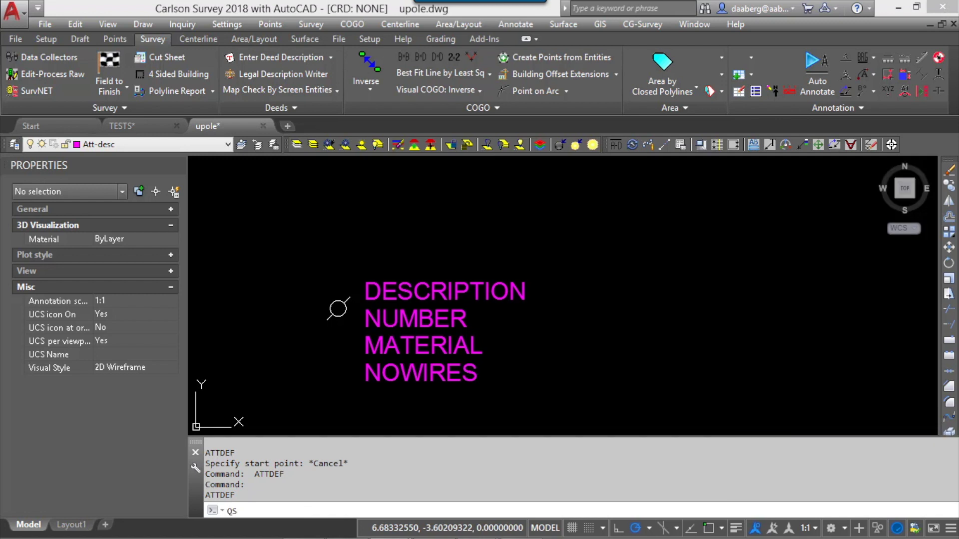
key(Return)
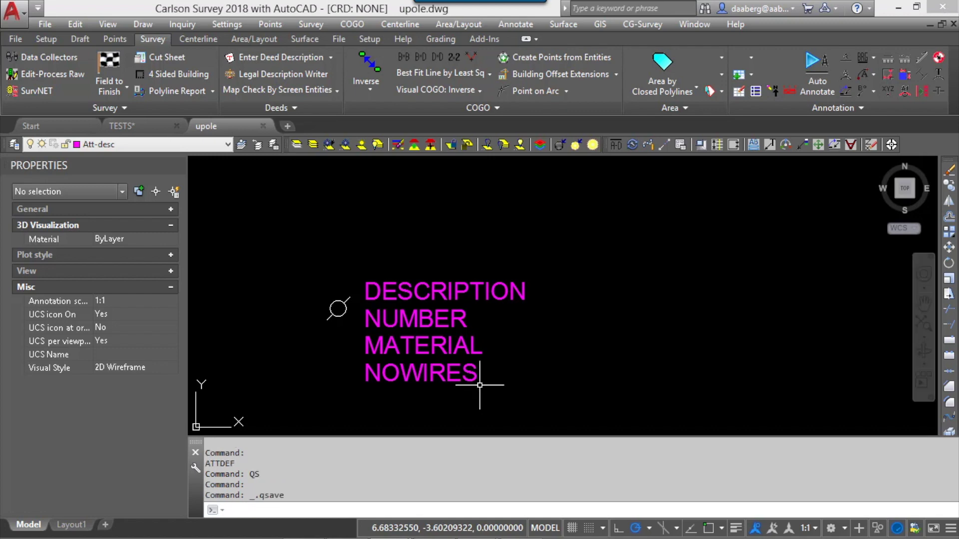
- Switch to the TESTS drawing and open the Edit Symbol Library
key(ctrl+Tab)
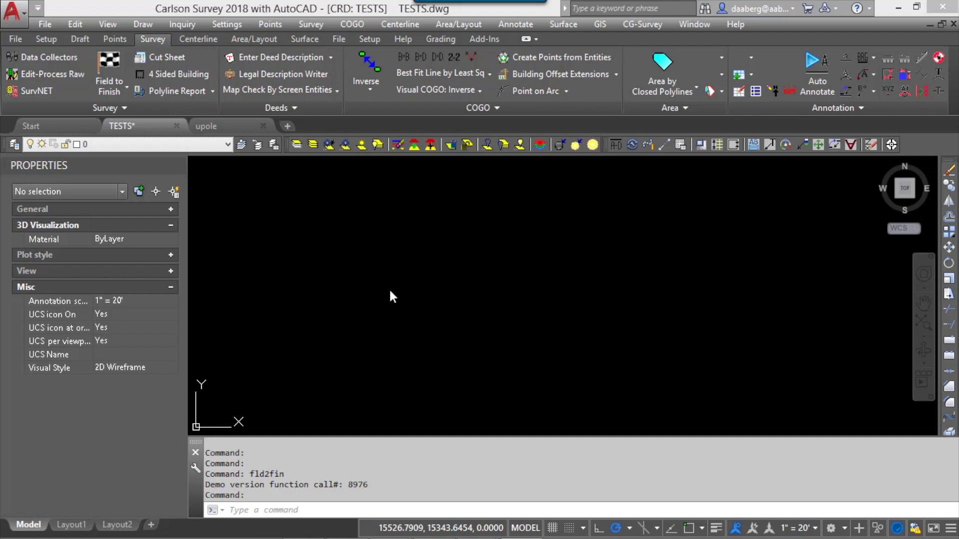
click(231, 25)
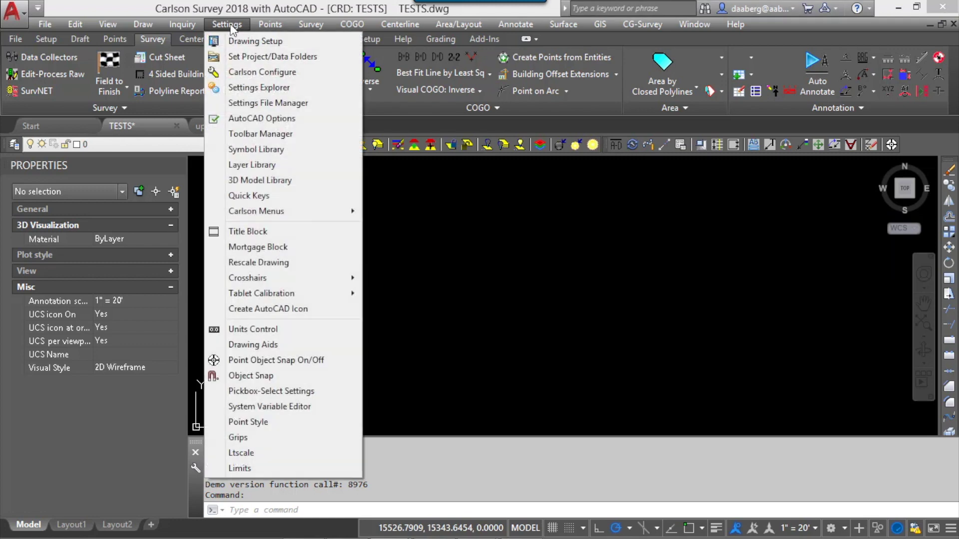
click(238, 148)
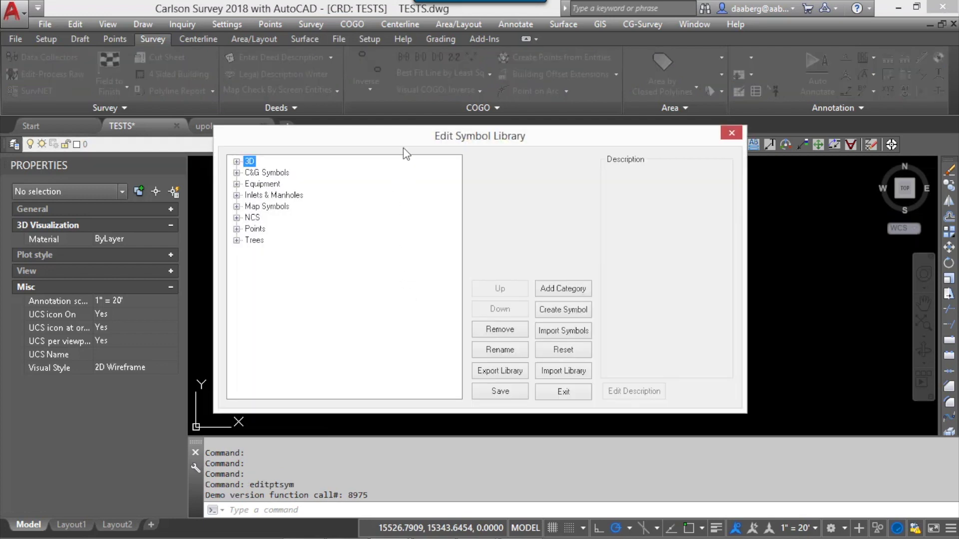
drag(411, 140, 407, 118)
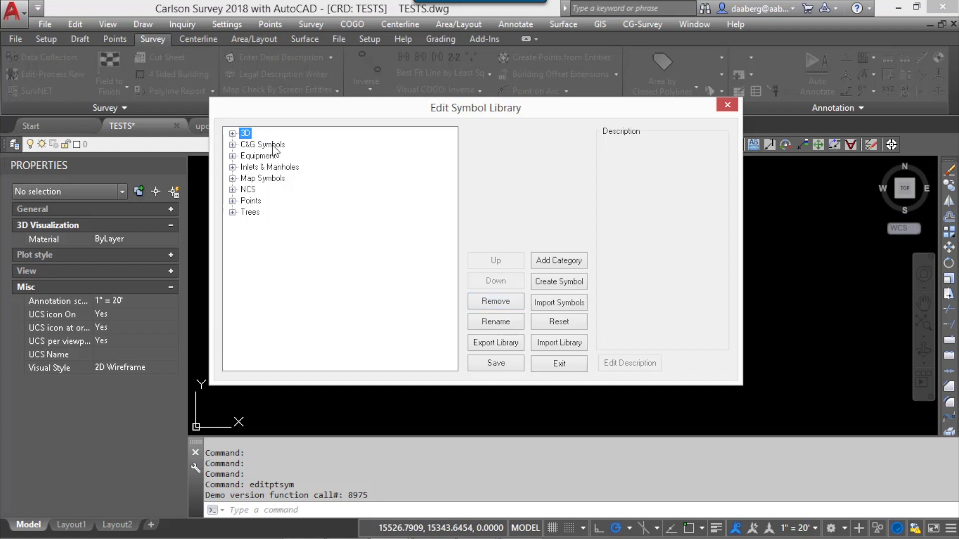
- Add a top-level Custom symbol category and begin Import Symbols
click(544, 263)
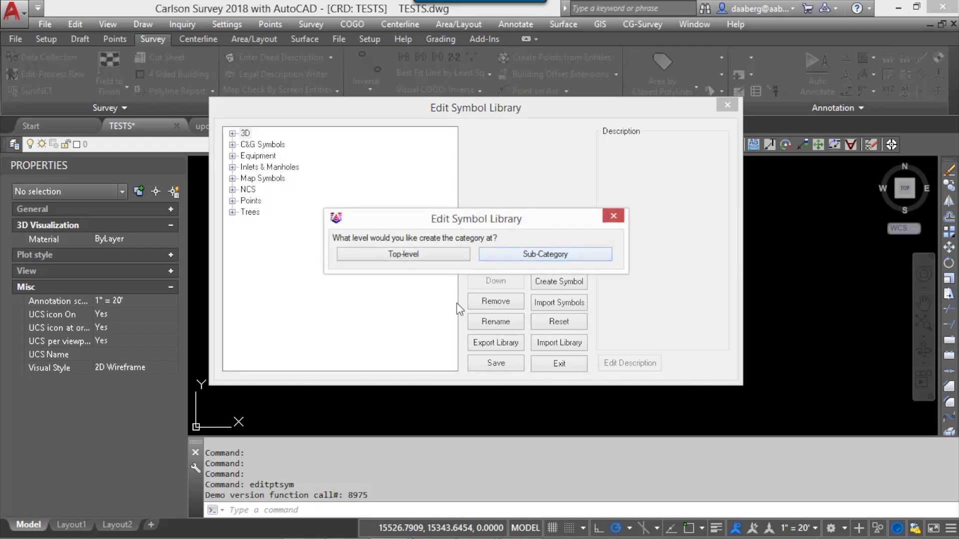
click(430, 255)
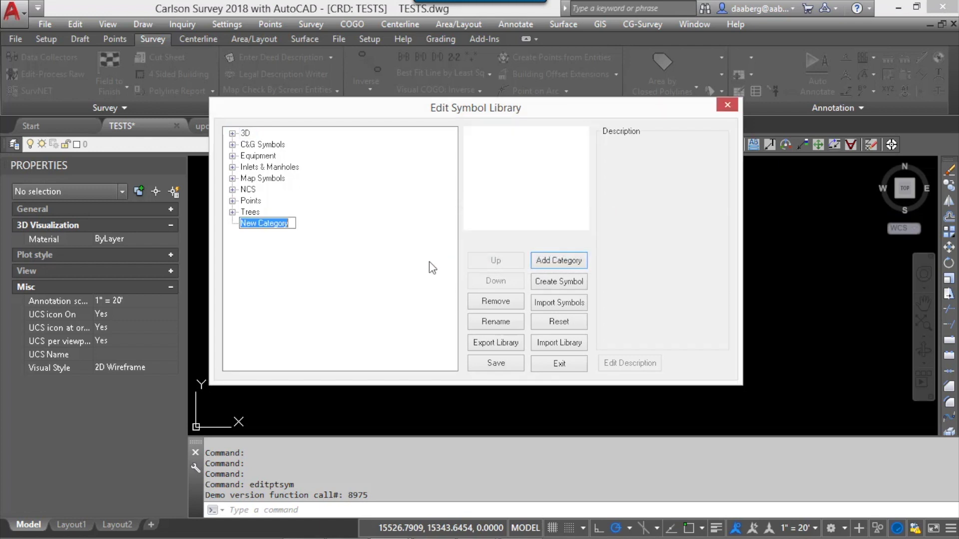
text(Custmo)
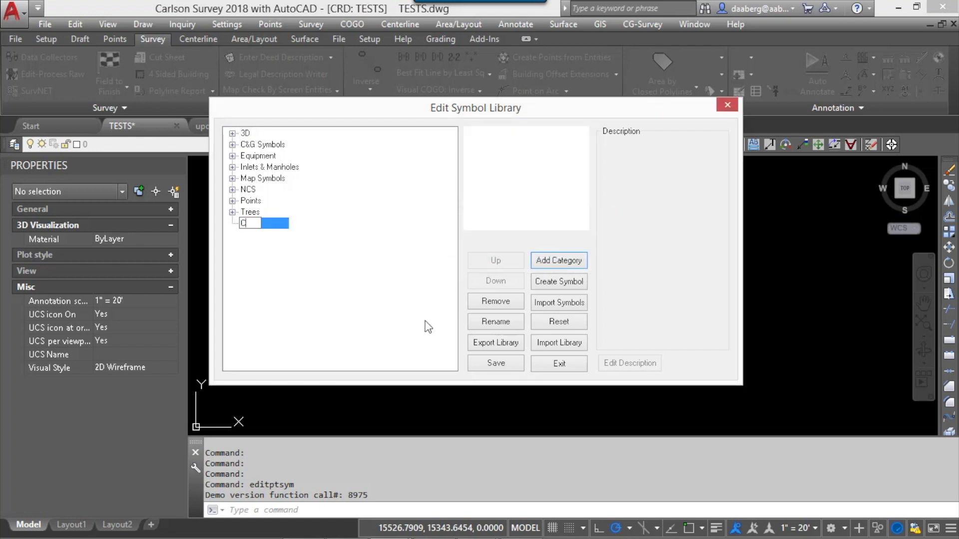
key(BackSpace)
key(BackSpace)
text(om)
key(Return)
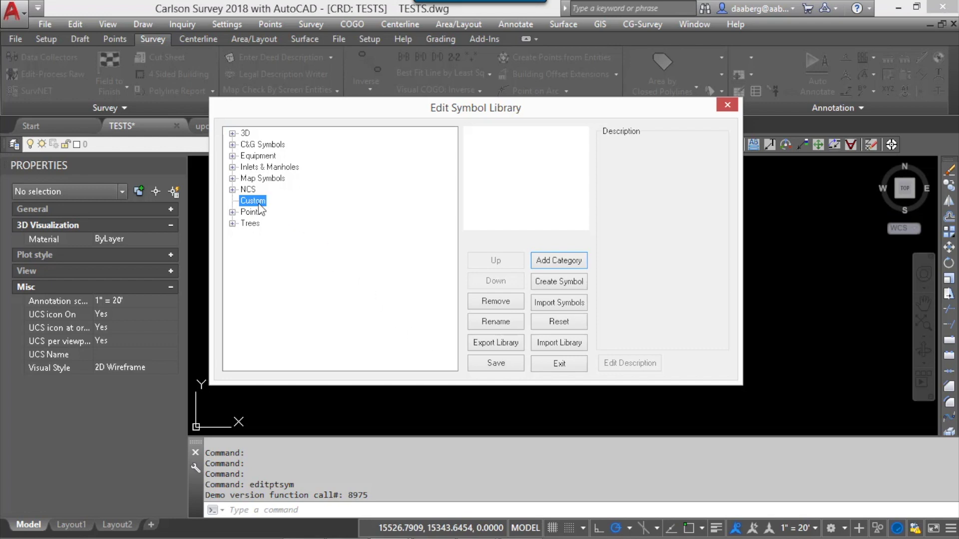
click(559, 303)
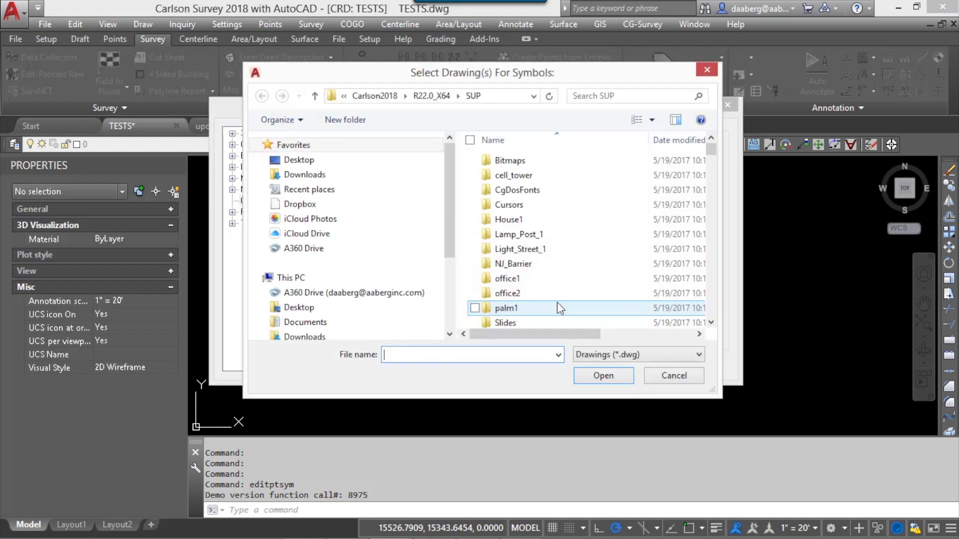
- Browse to D:\ACT\ACT Standards\FIELDSYM in the symbol drawing browser
scroll(452, 225, down, 3)
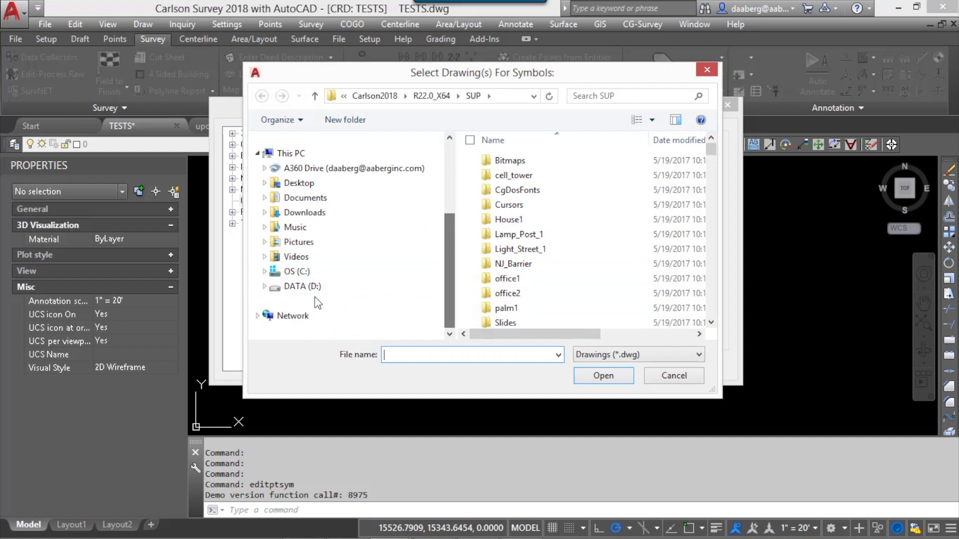
click(324, 287)
double_click(514, 161)
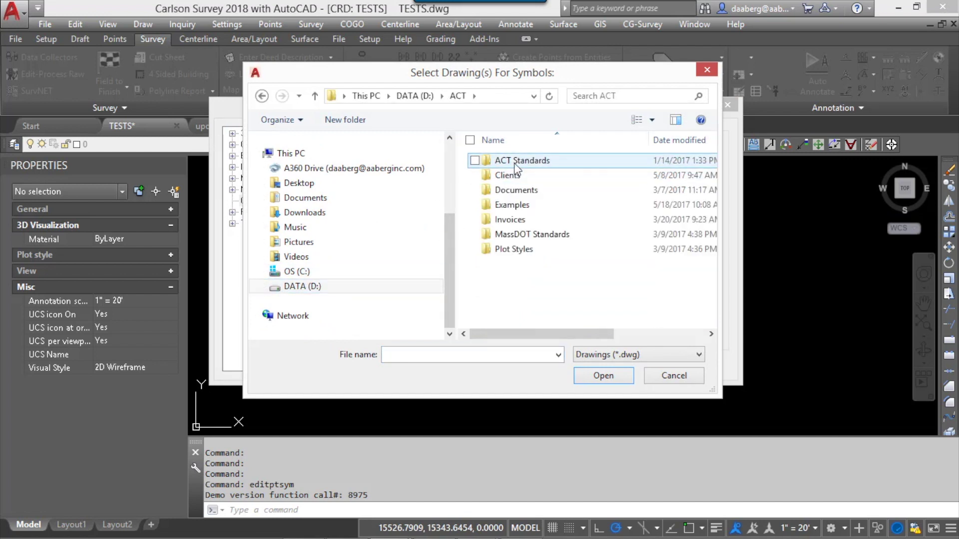
double_click(514, 163)
double_click(515, 190)
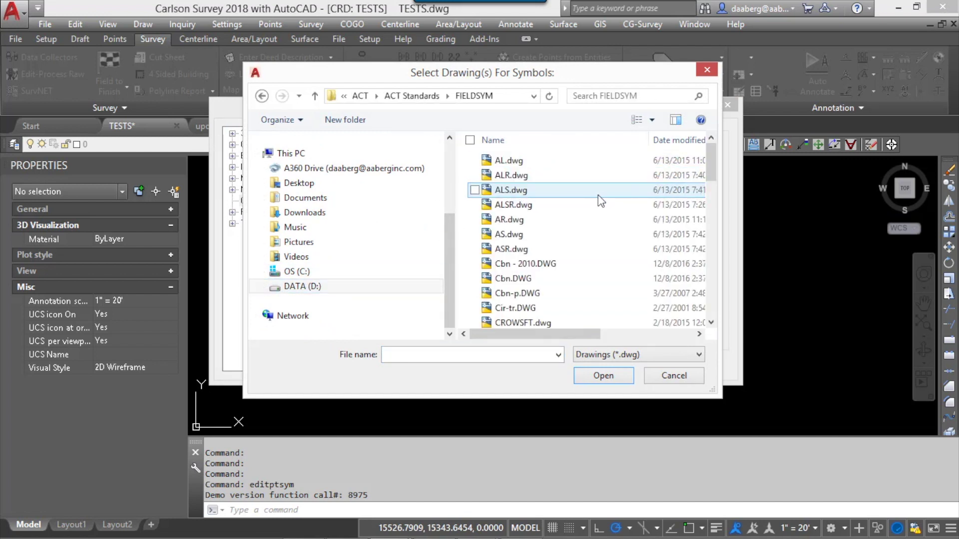
- Import upole.dwg as the UPOLE symbol, copy it to support, and save the library
key(u)
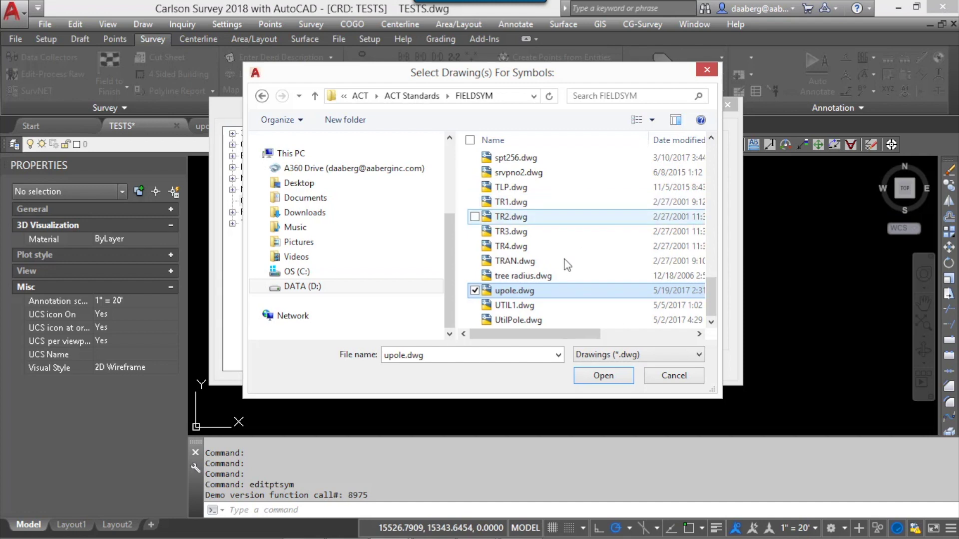
click(526, 293)
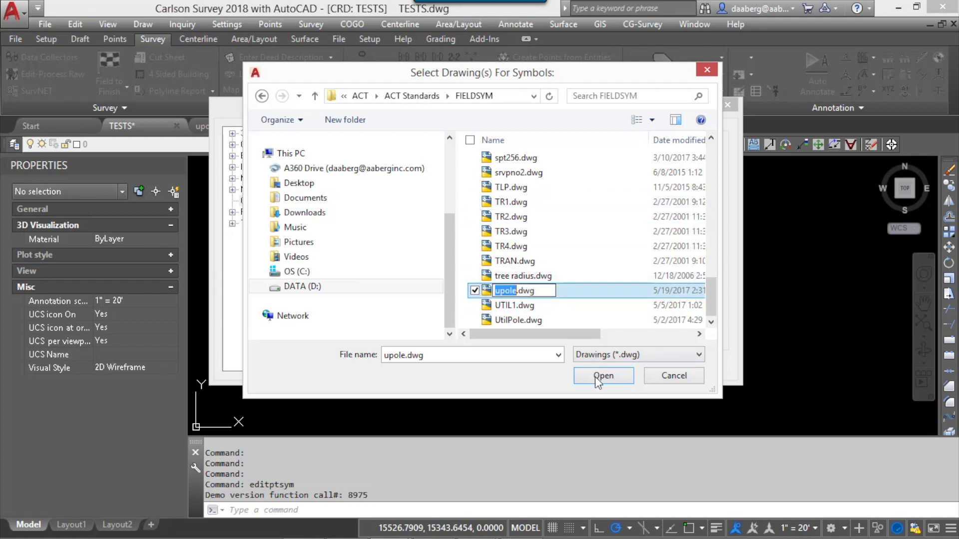
click(600, 385)
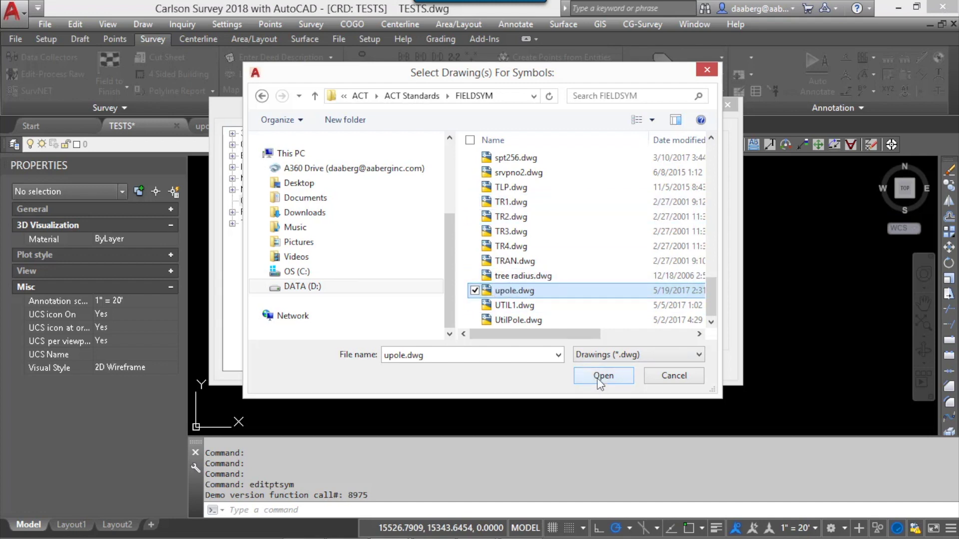
click(599, 382)
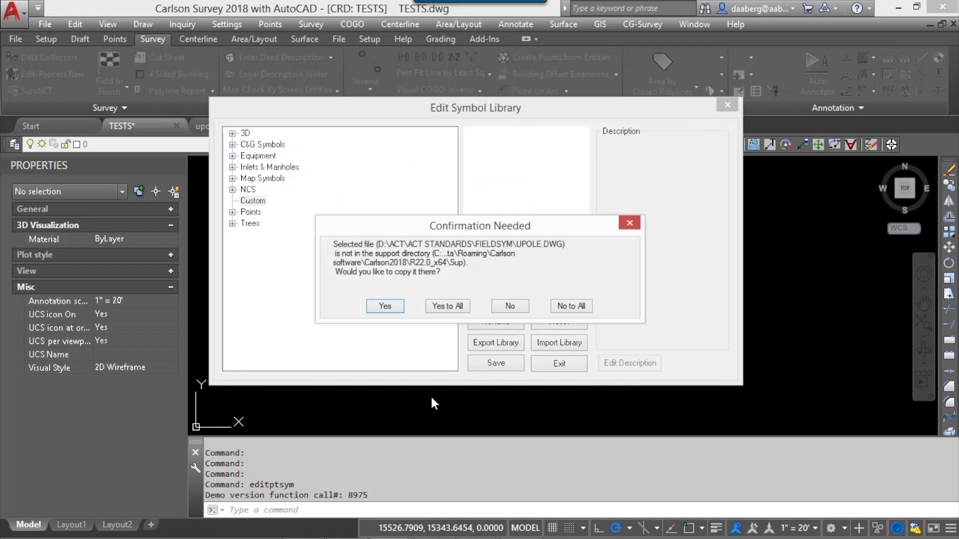
drag(517, 229, 524, 198)
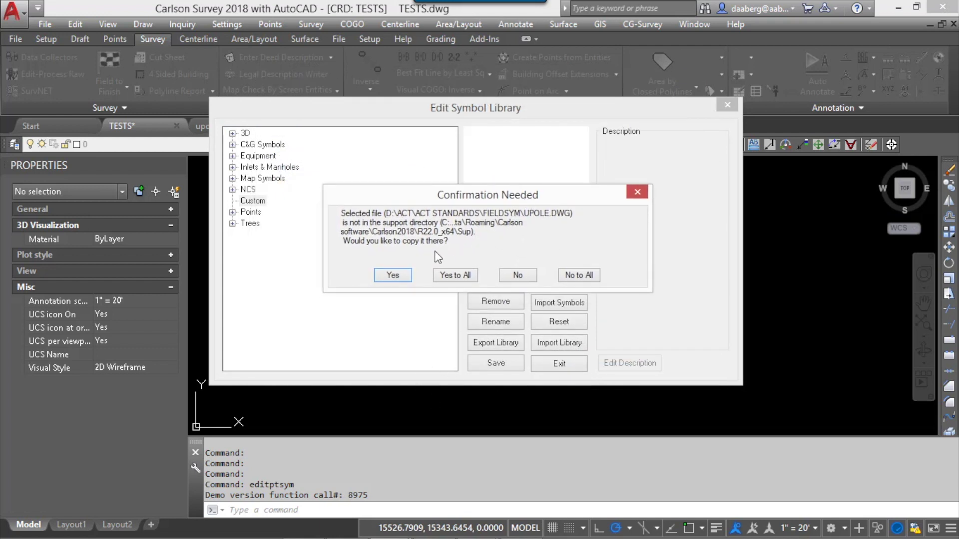
click(393, 275)
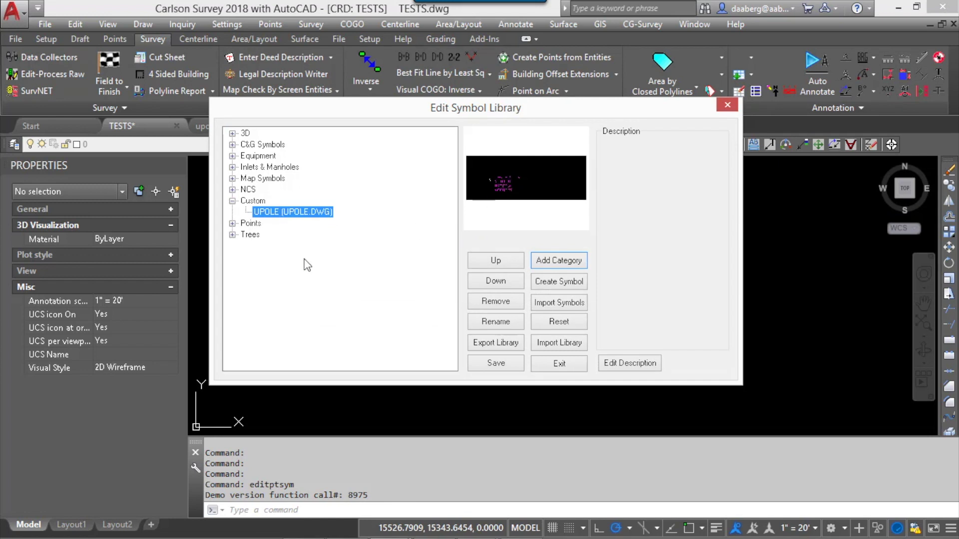
click(501, 364)
click(544, 367)
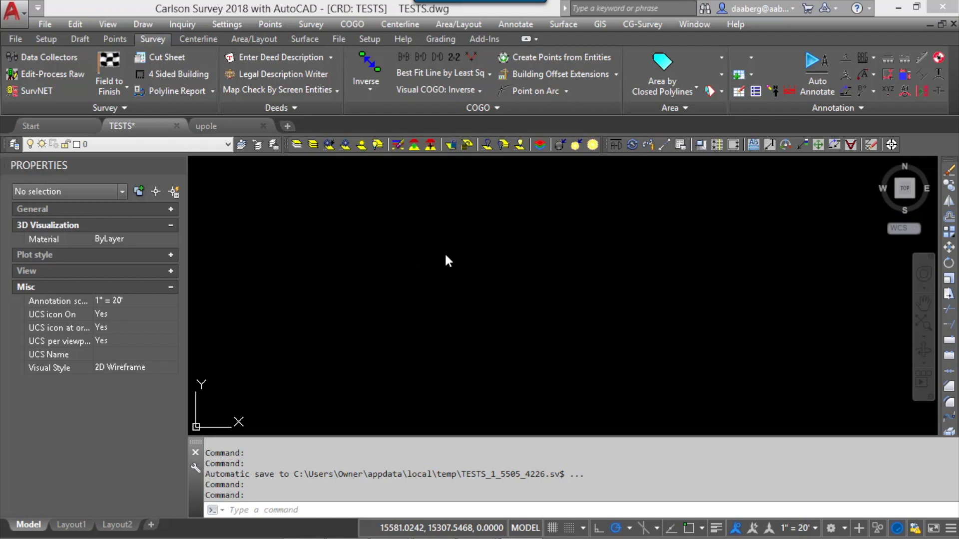
- From Field to Finish, edit the code table and add a new Utilities code definition on layer EXTEL
click(112, 64)
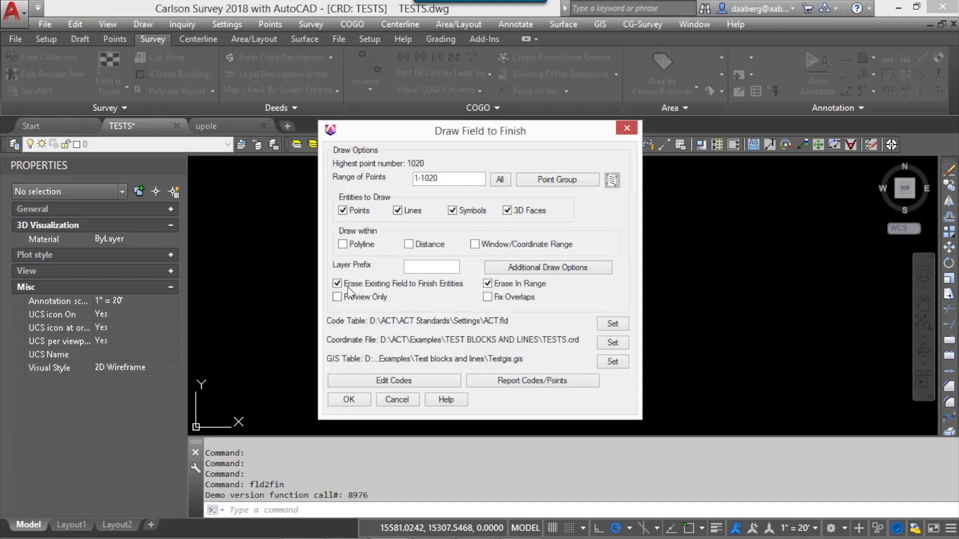
click(392, 382)
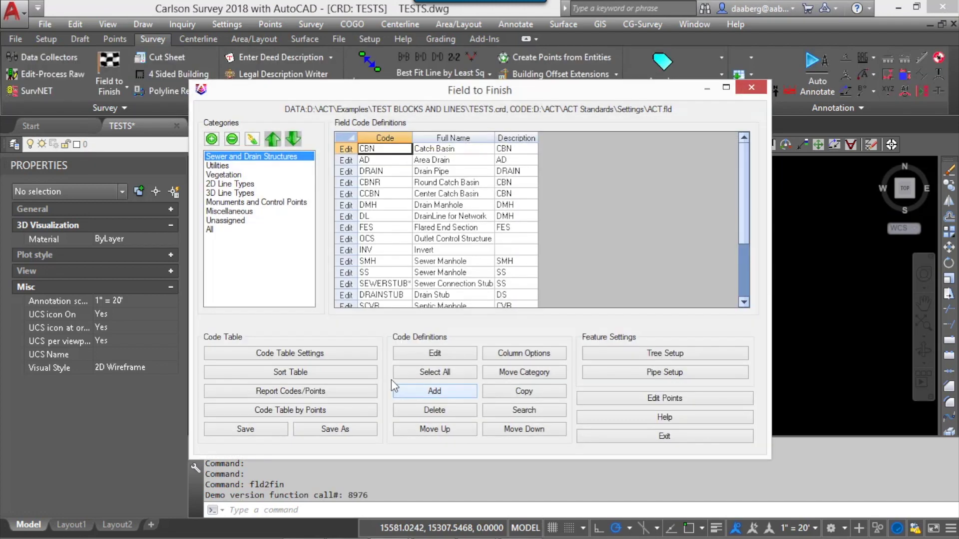
click(230, 166)
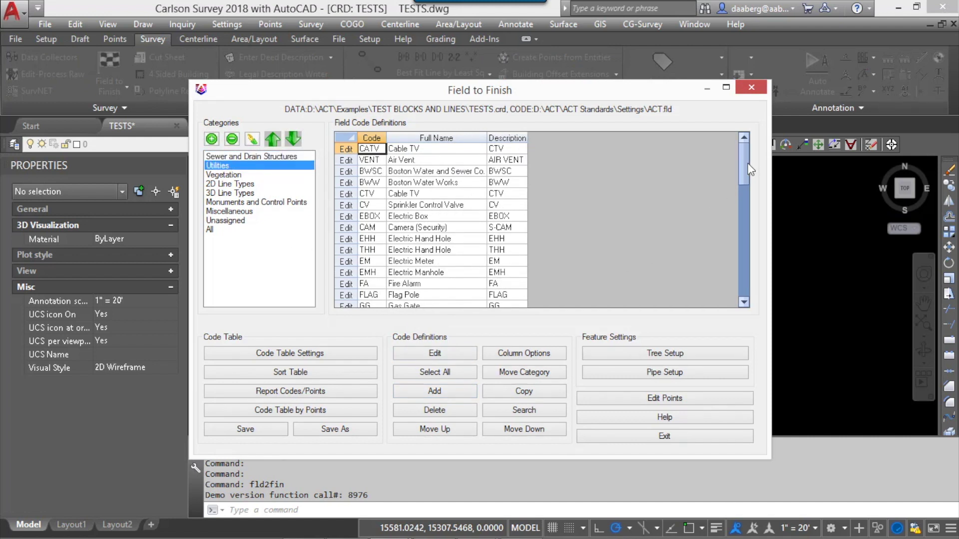
scroll(732, 262, down, 9)
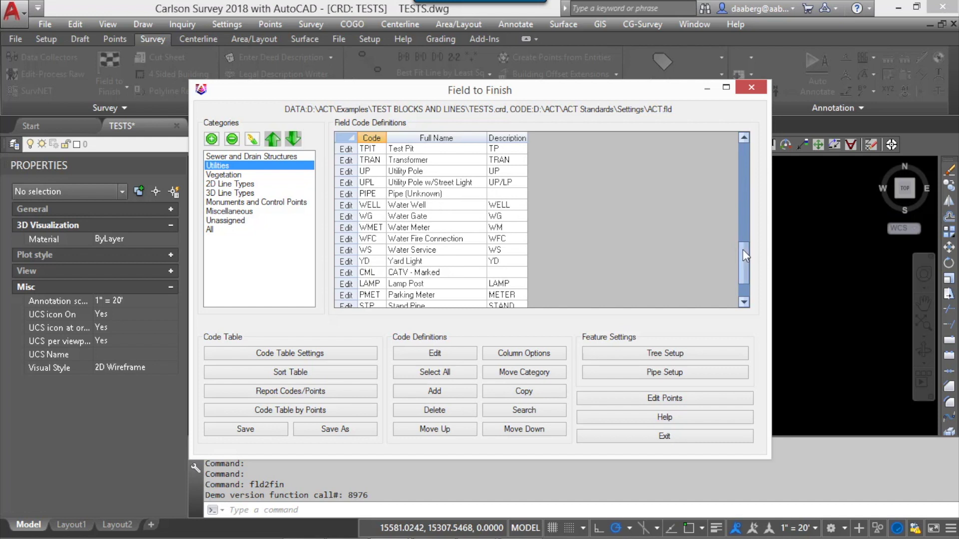
drag(747, 287, 736, 137)
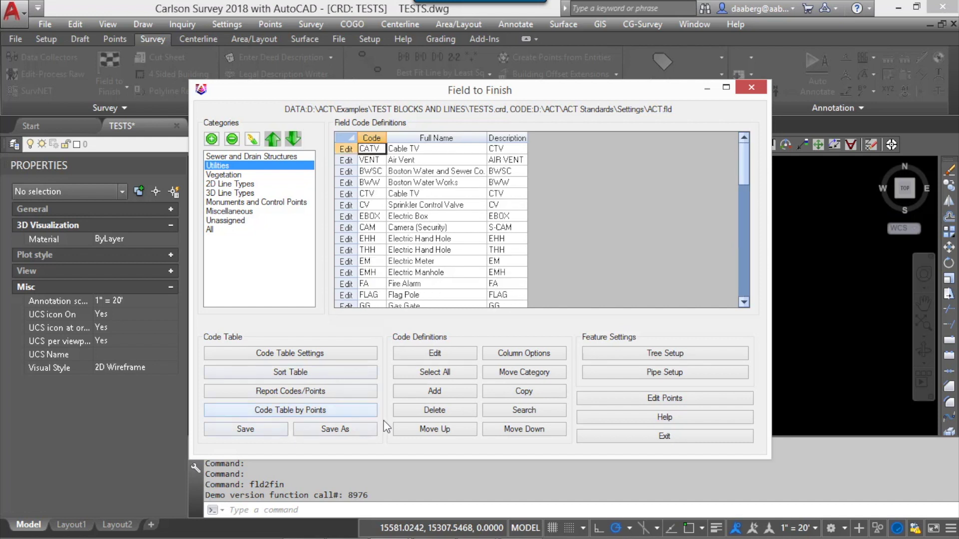
click(432, 394)
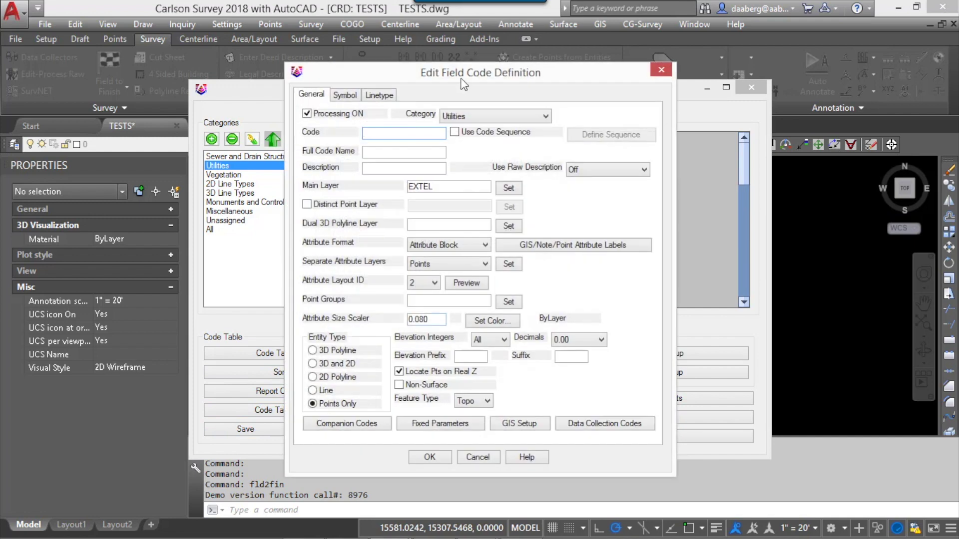
- Name the new code UPOLE with full name 'Utility Pole' and raw description as Attribute Block
drag(477, 80, 533, 68)
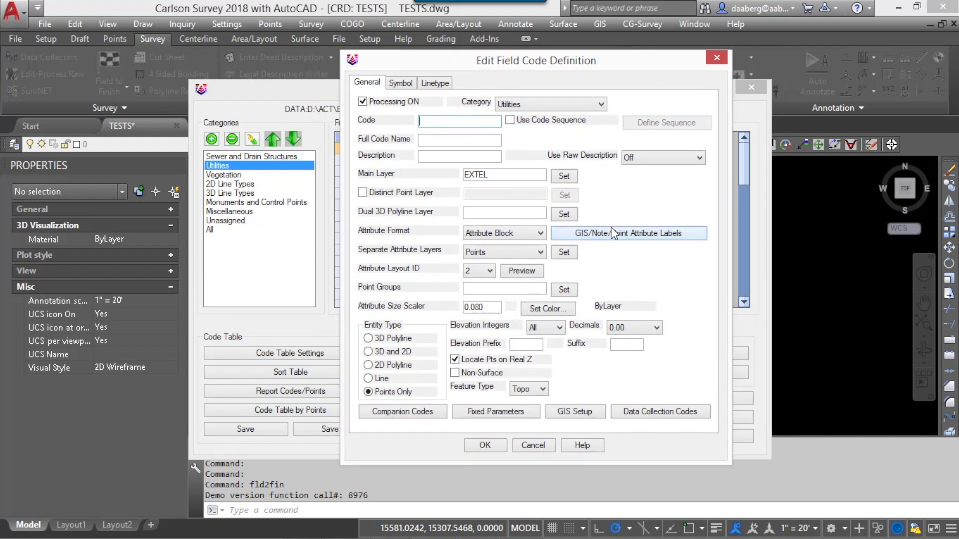
text(UPOLE)
click(480, 142)
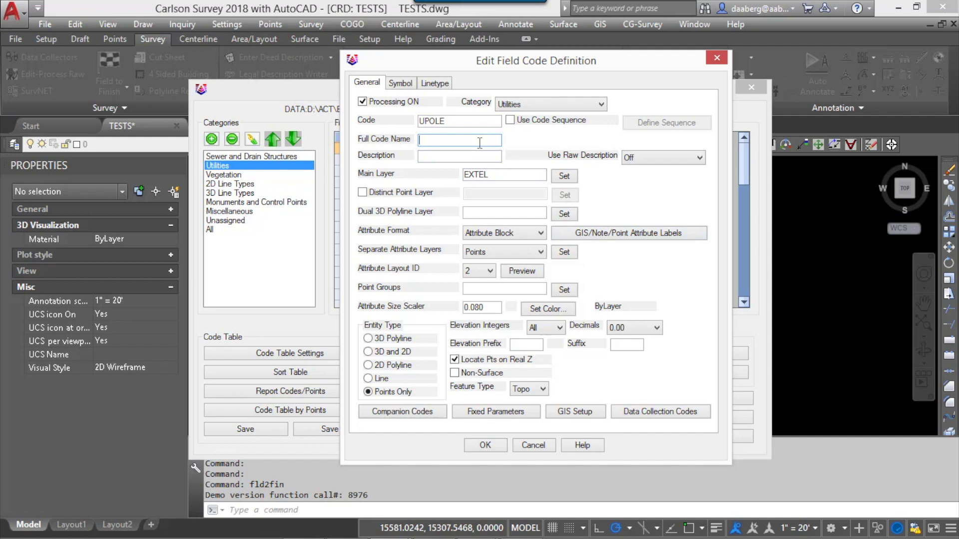
text(Utility Pole)
click(661, 158)
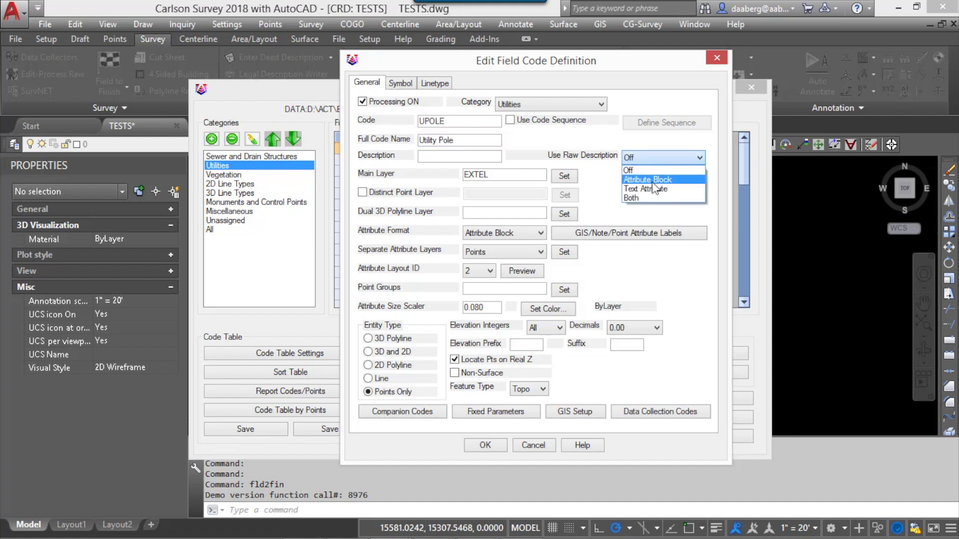
click(653, 182)
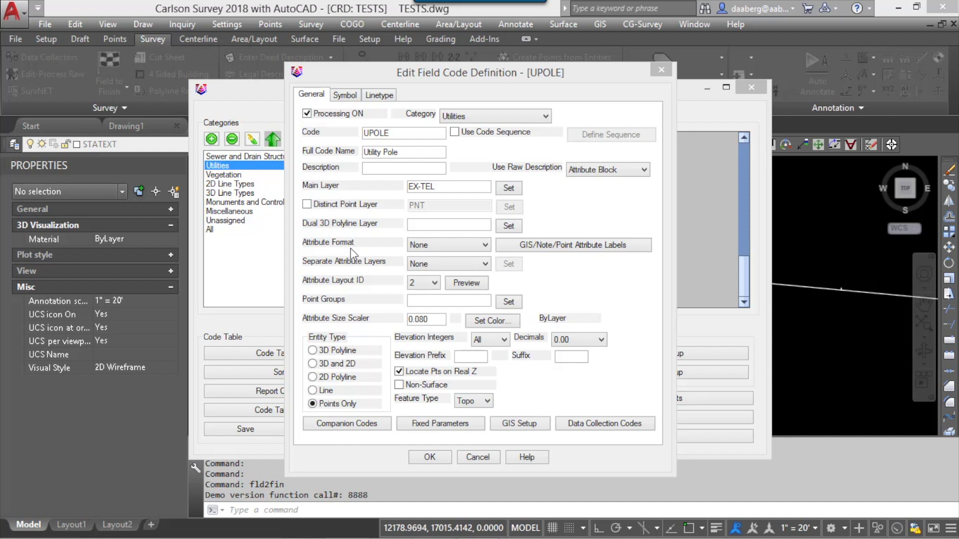
click(486, 244)
click(485, 244)
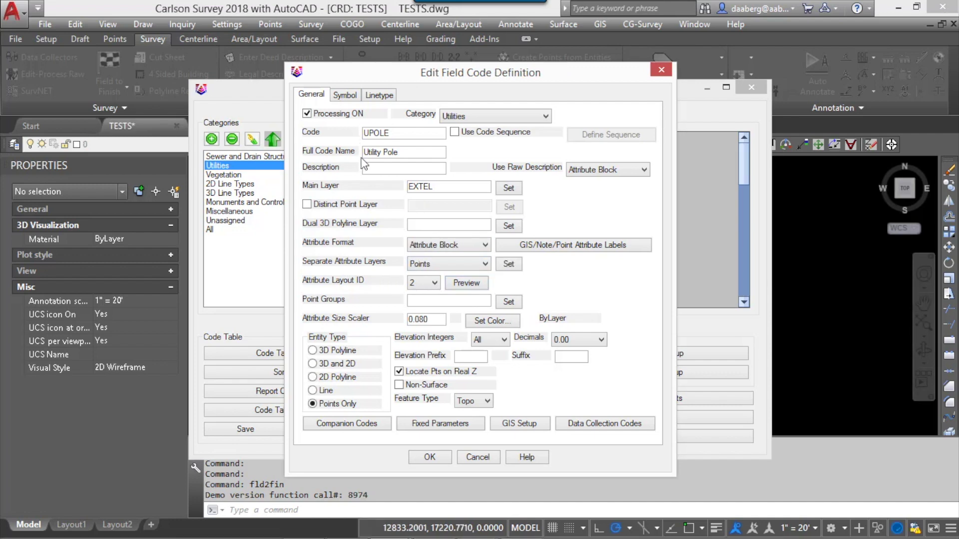
- Replace the code's spt2 symbol with the Custom category UPOLE symbol at 0.100 size scaler
click(346, 95)
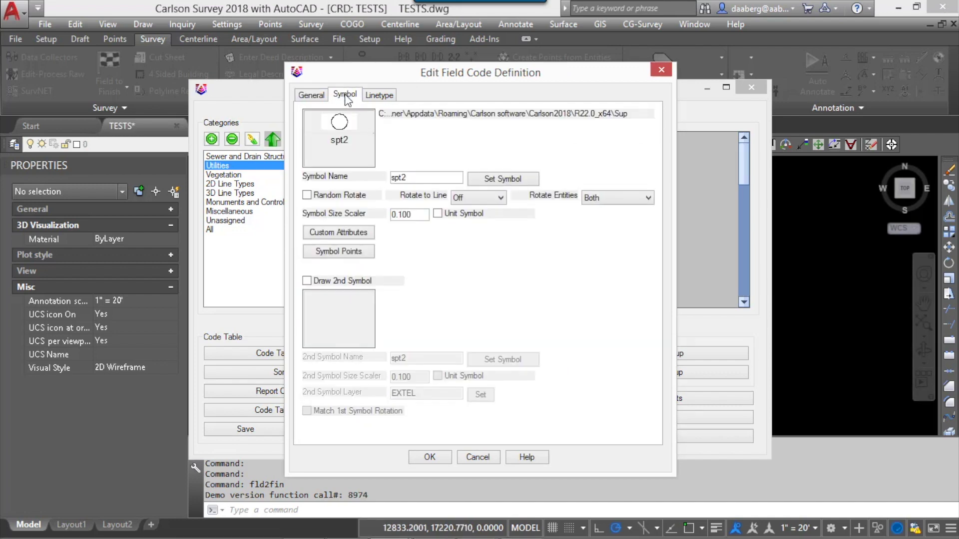
click(336, 145)
click(370, 92)
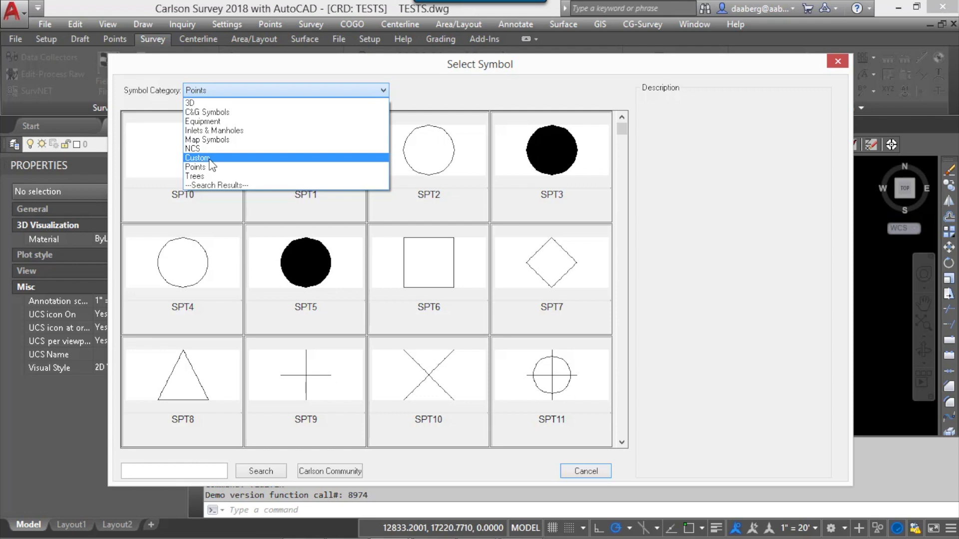
click(213, 158)
double_click(194, 175)
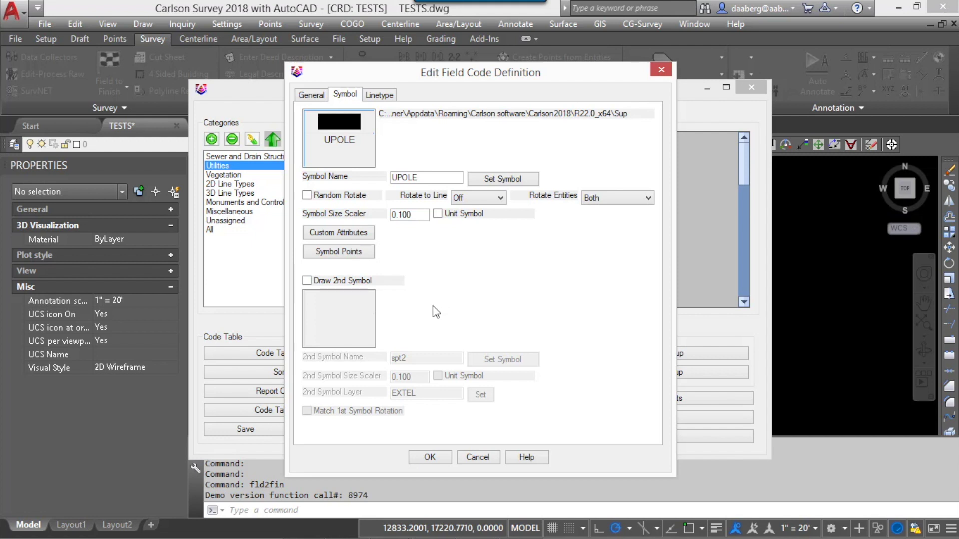
click(339, 240)
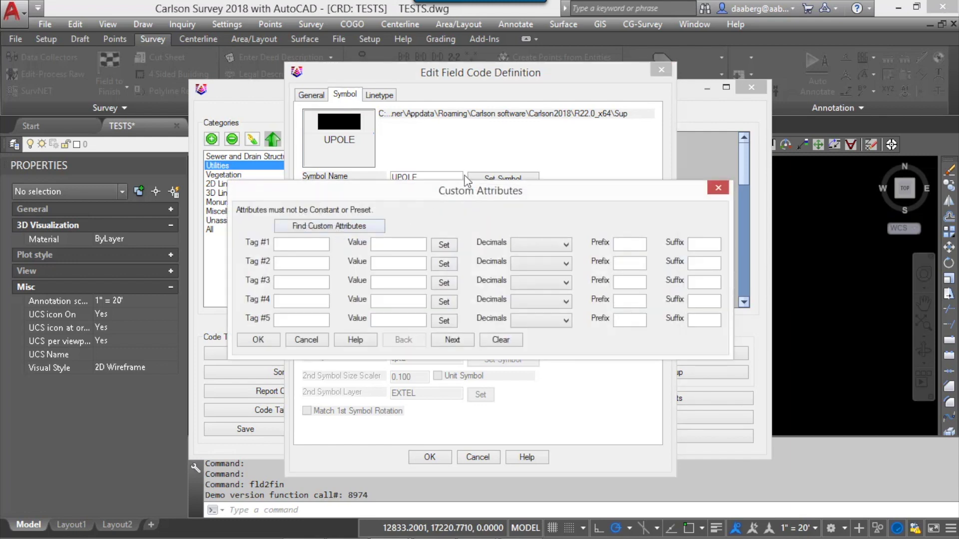
- Load the UPOLE block's tags DESCRIPTION, NUMBER, MATERIAL and NOWIRES into Custom Attributes
drag(483, 198, 466, 142)
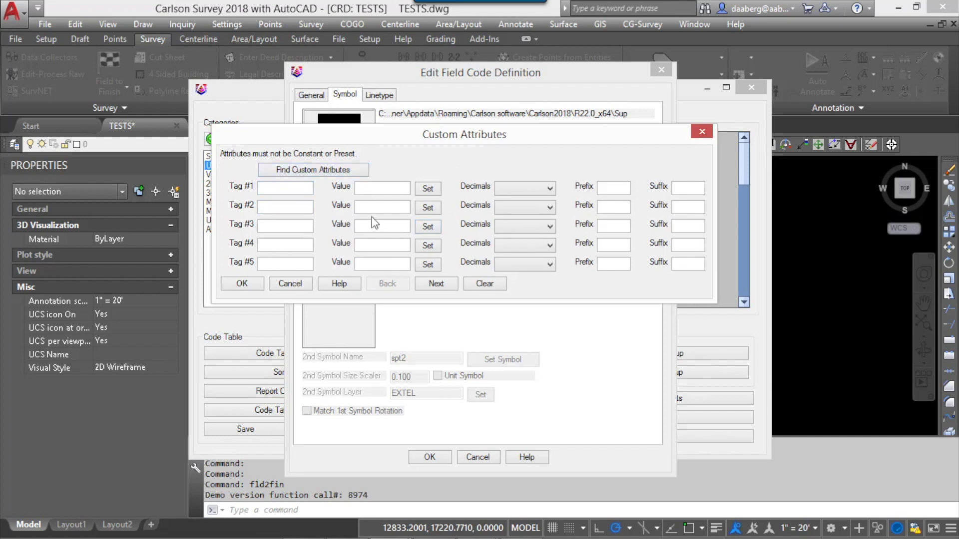
click(313, 172)
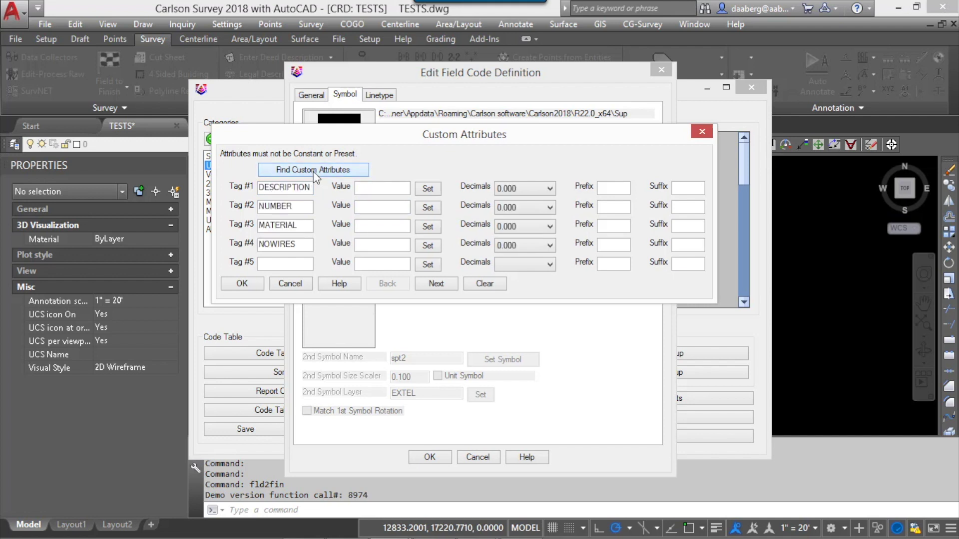
click(283, 188)
click(304, 205)
click(299, 230)
click(301, 242)
click(294, 187)
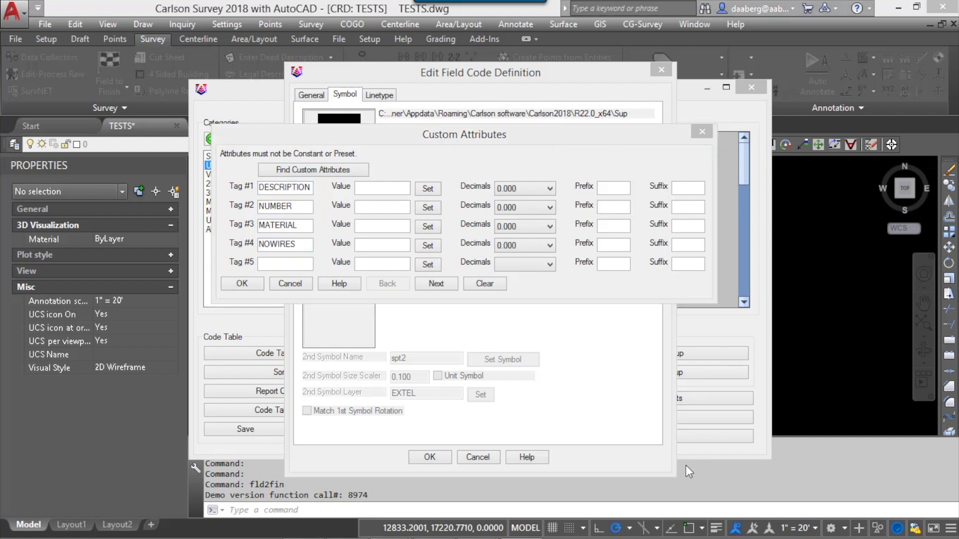
click(384, 188)
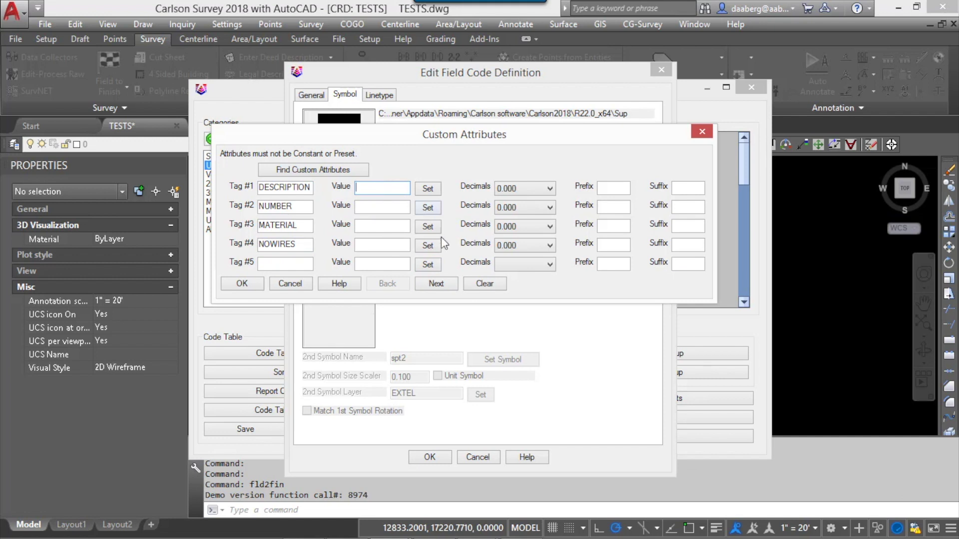
- Set the DESCRIPTION tag's source to the point Description, giving POINT[DESC]
click(427, 189)
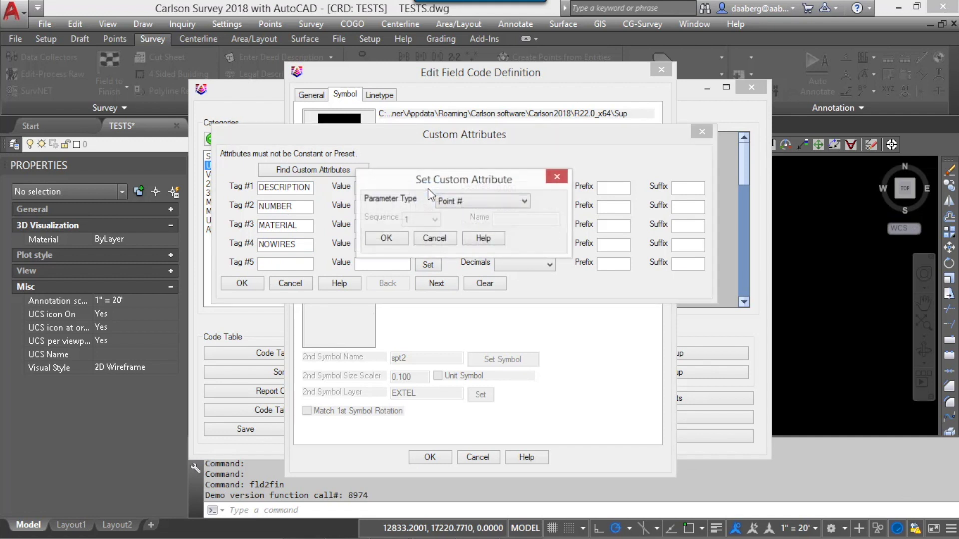
click(525, 202)
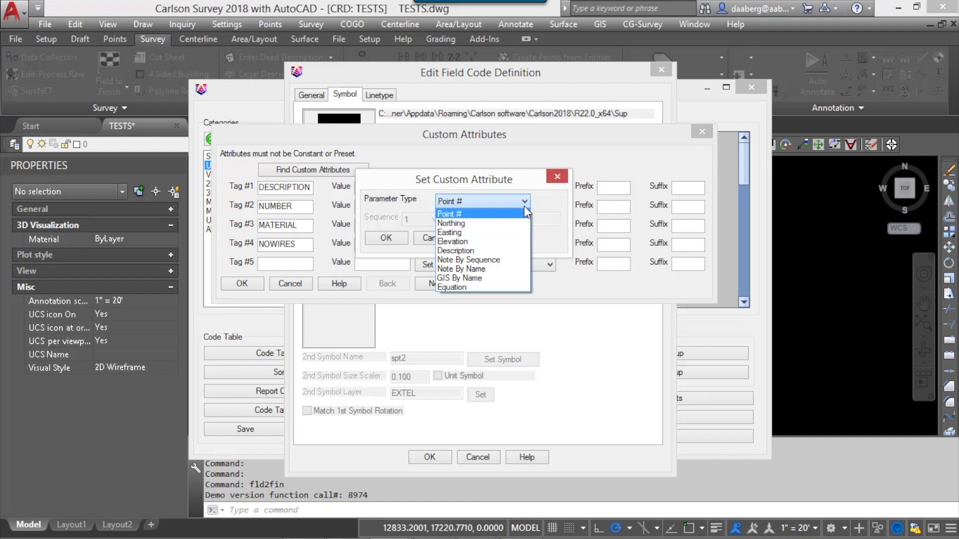
click(501, 181)
drag(501, 182, 623, 159)
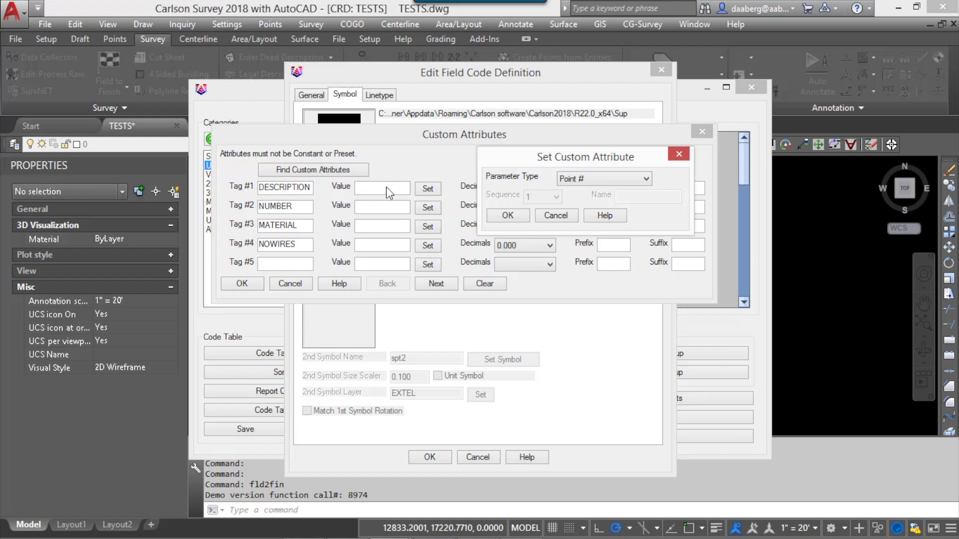
click(620, 179)
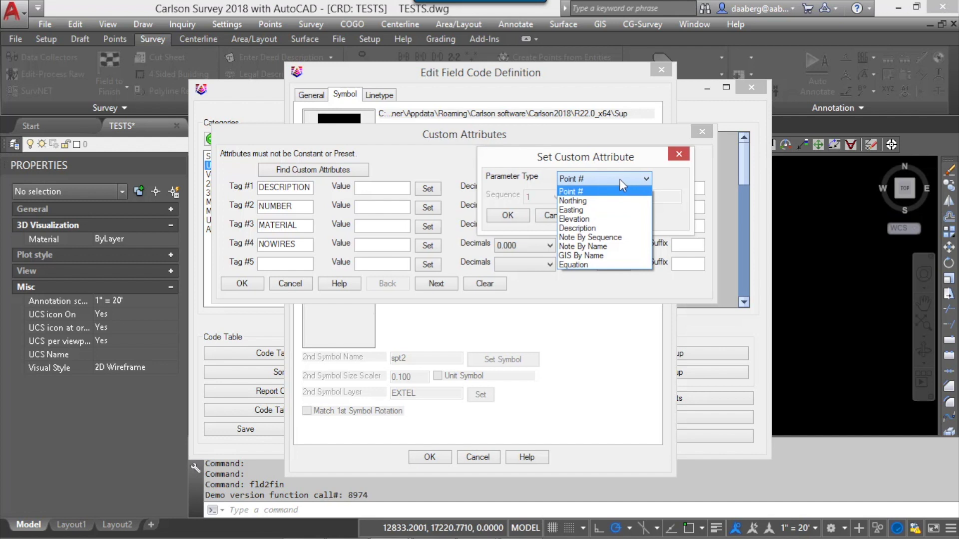
click(577, 229)
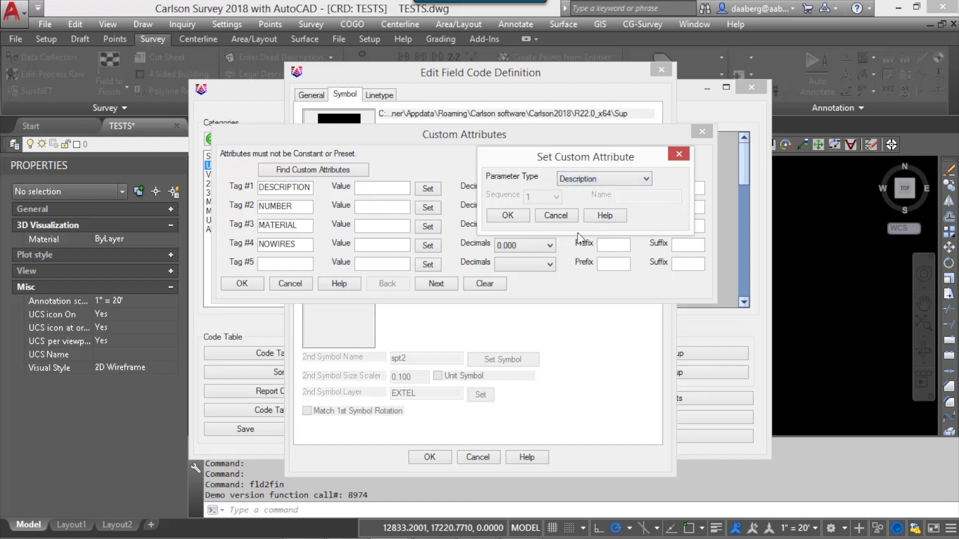
click(508, 216)
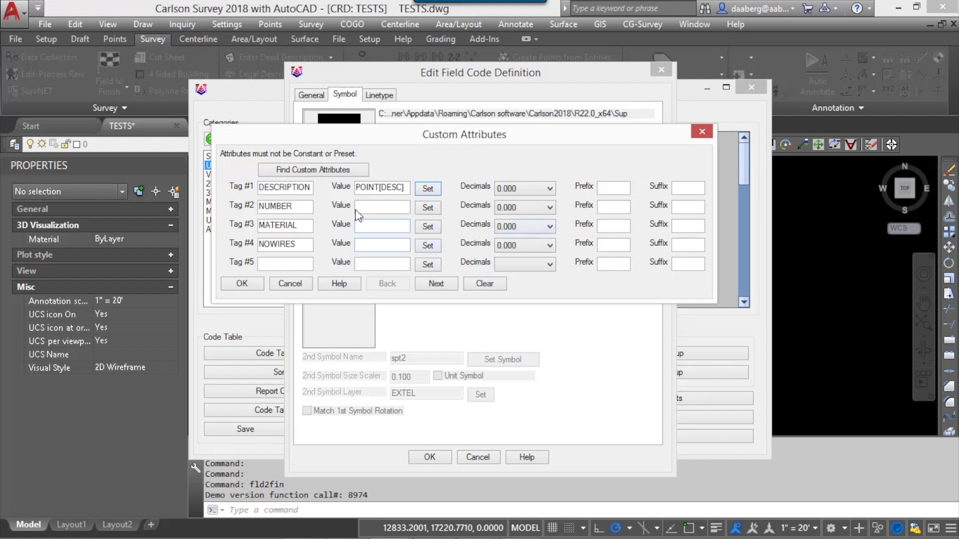
click(433, 210)
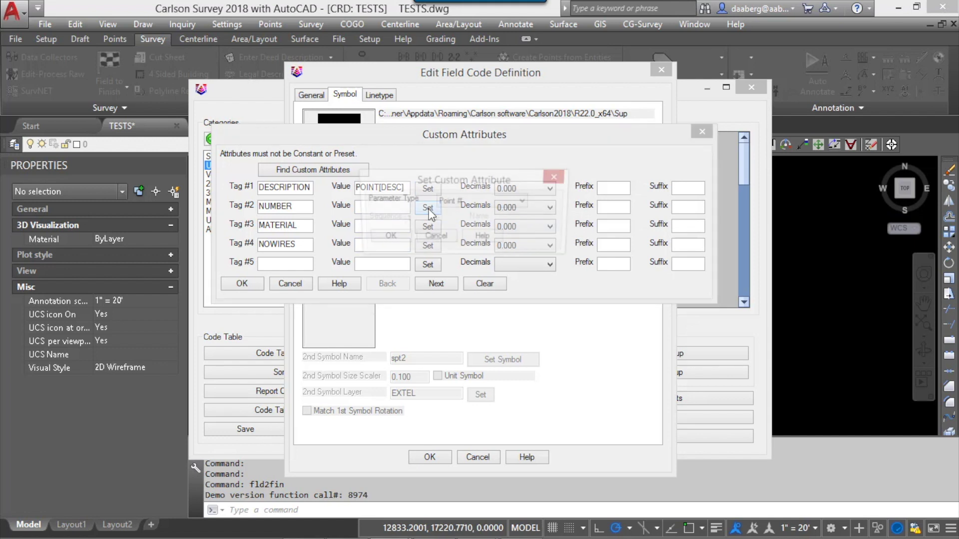
click(481, 195)
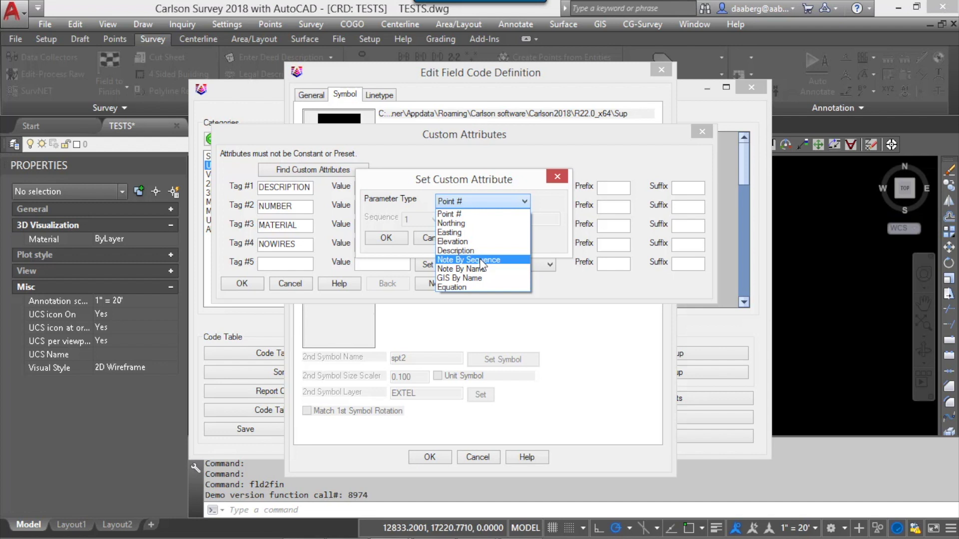
- Source the NUMBER and MATERIAL tags from notes 1 and 2 (NOTE[#1], NOTE[#2])
click(481, 263)
drag(505, 184, 613, 159)
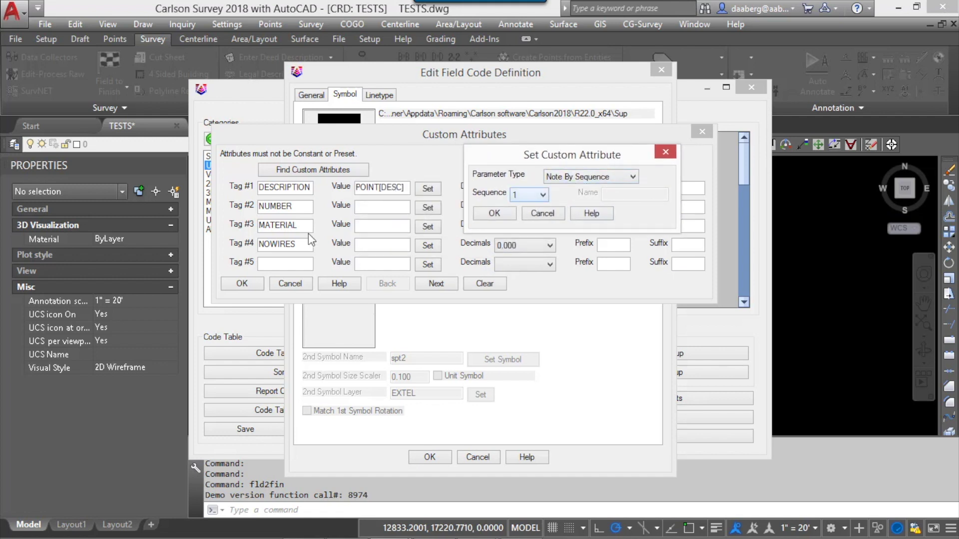
click(492, 214)
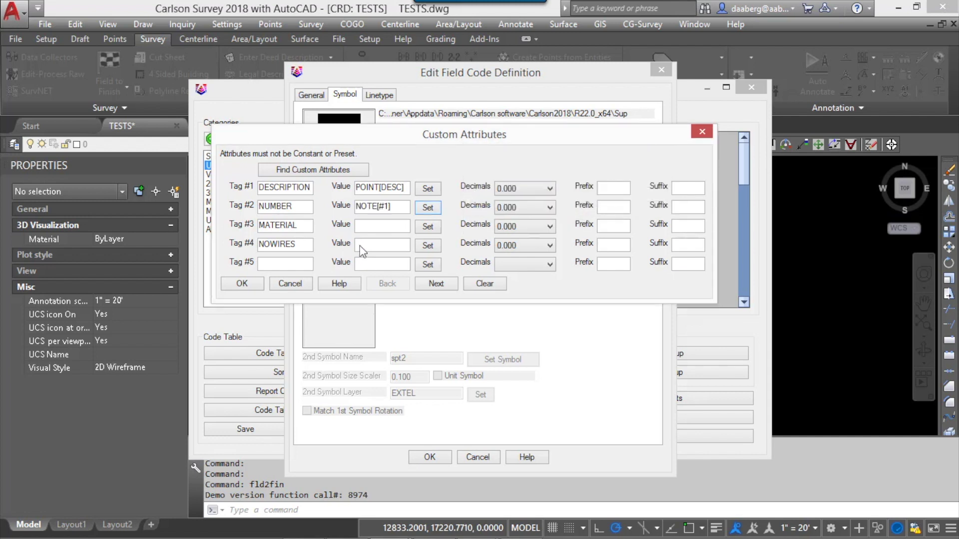
click(430, 230)
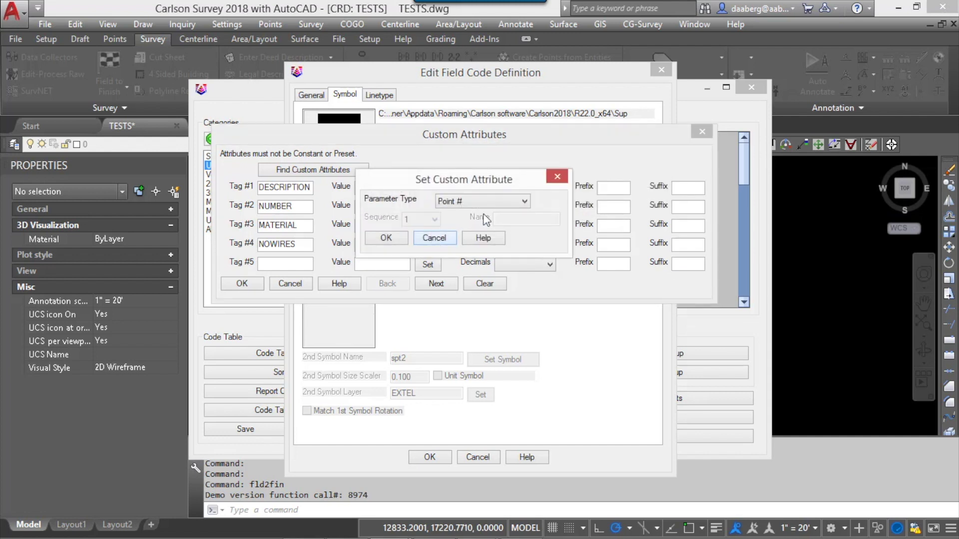
click(489, 202)
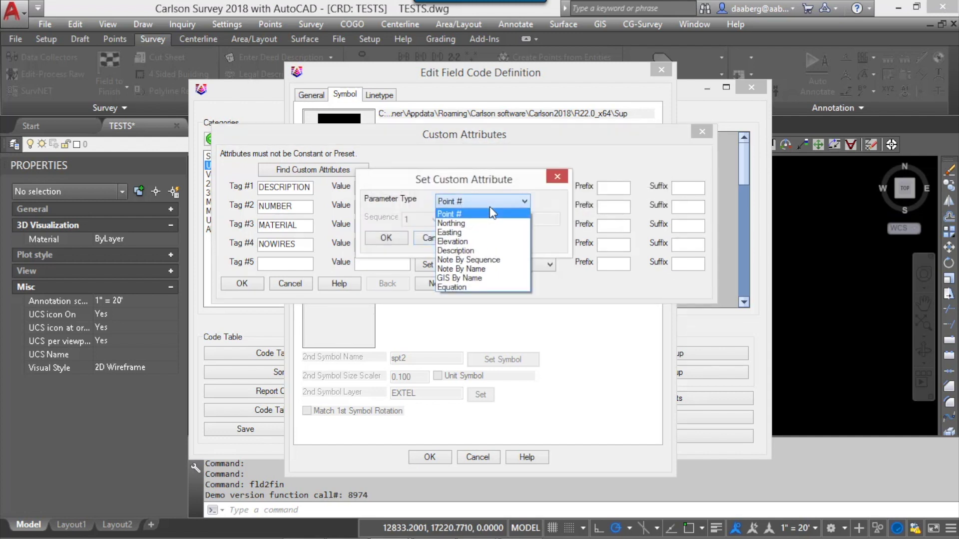
click(469, 260)
click(425, 221)
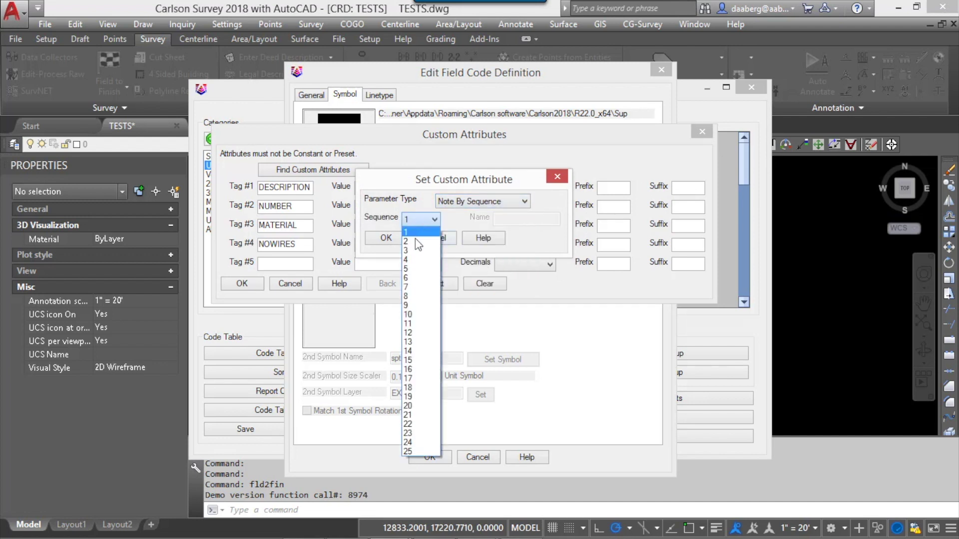
click(415, 239)
click(386, 238)
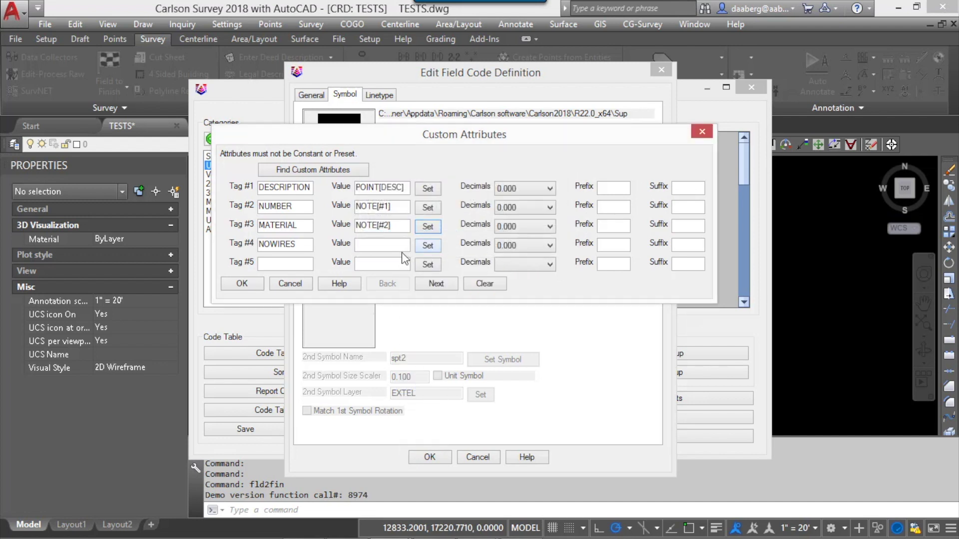
- Source the NOWIRES tag from note 3, NOTE[#3], closing the field code dialogs
click(427, 245)
click(484, 203)
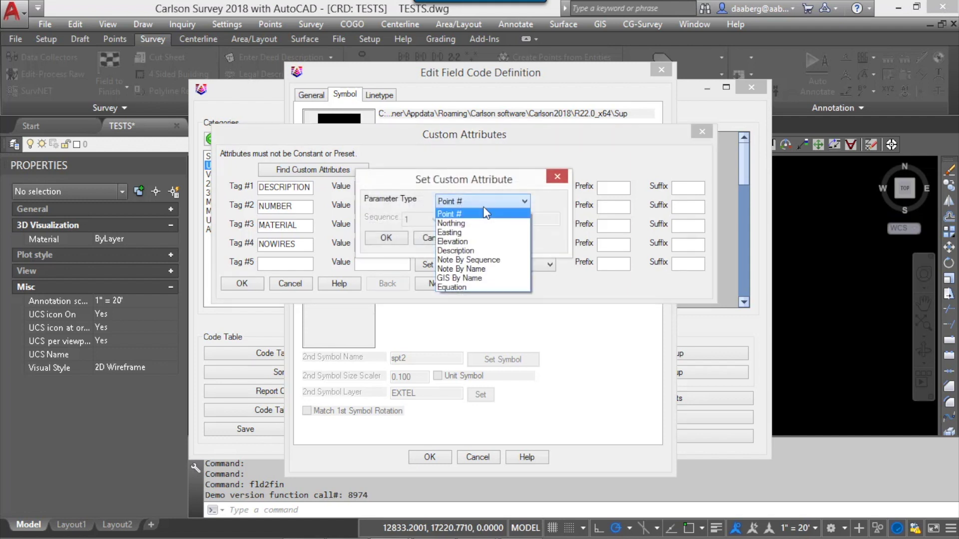
click(471, 256)
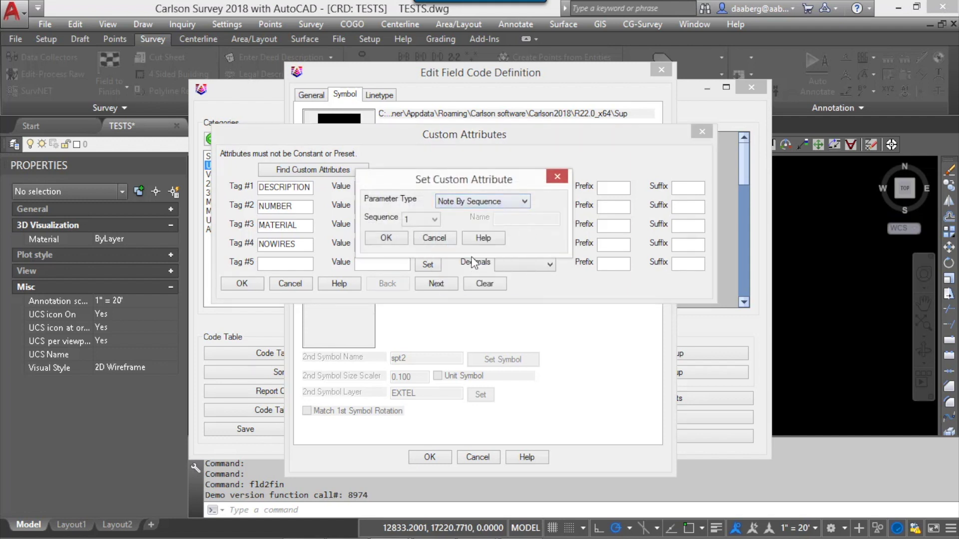
click(425, 220)
click(410, 252)
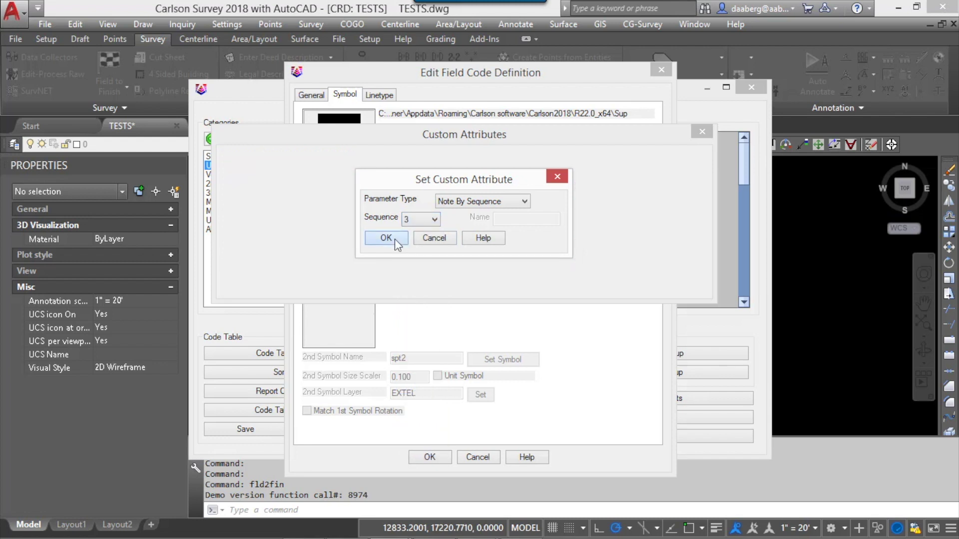
click(394, 238)
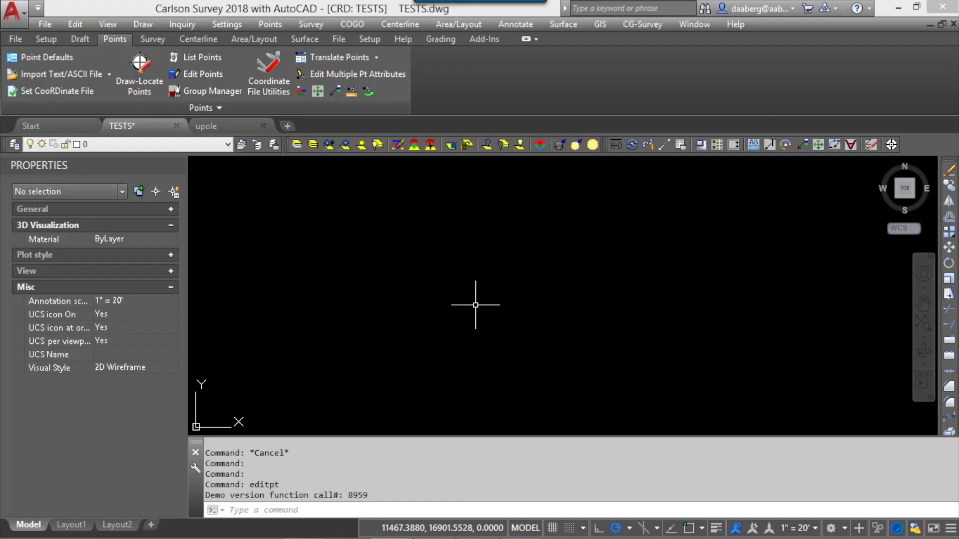
- Place point 1022 on screen at elevation 100 with description UPOLE using Draw-Locate Points
click(146, 76)
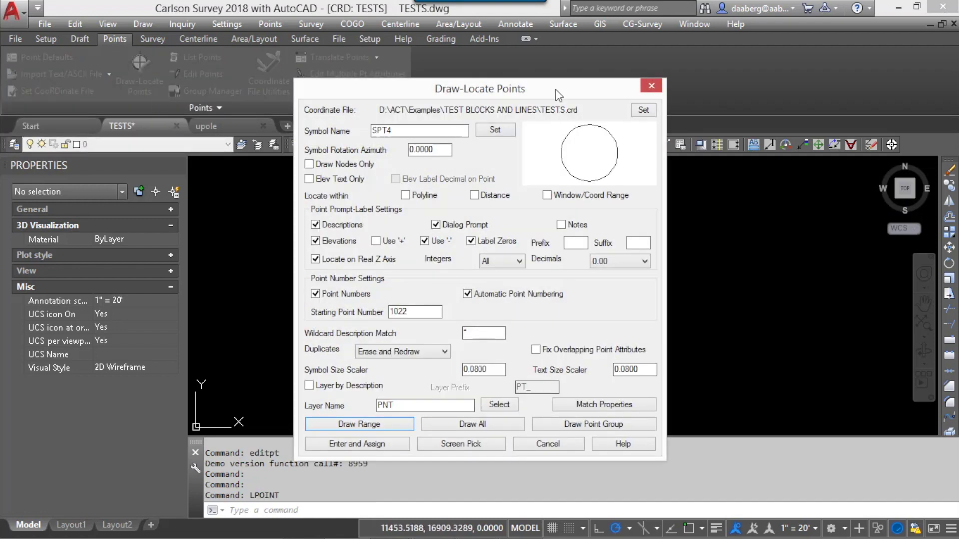
mouse_move(558, 95)
mouse_down()
mouse_move(540, 55)
mouse_move(551, 55)
mouse_up()
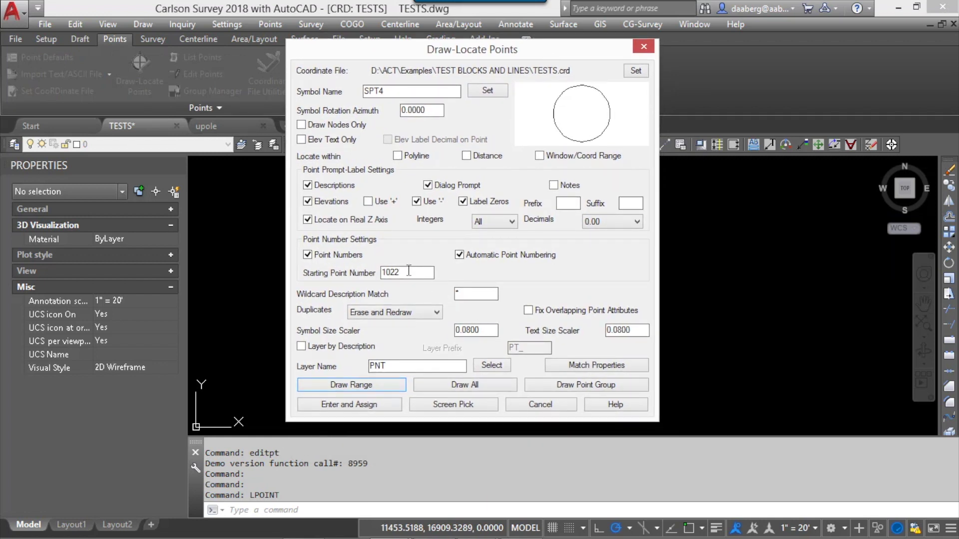
click(457, 404)
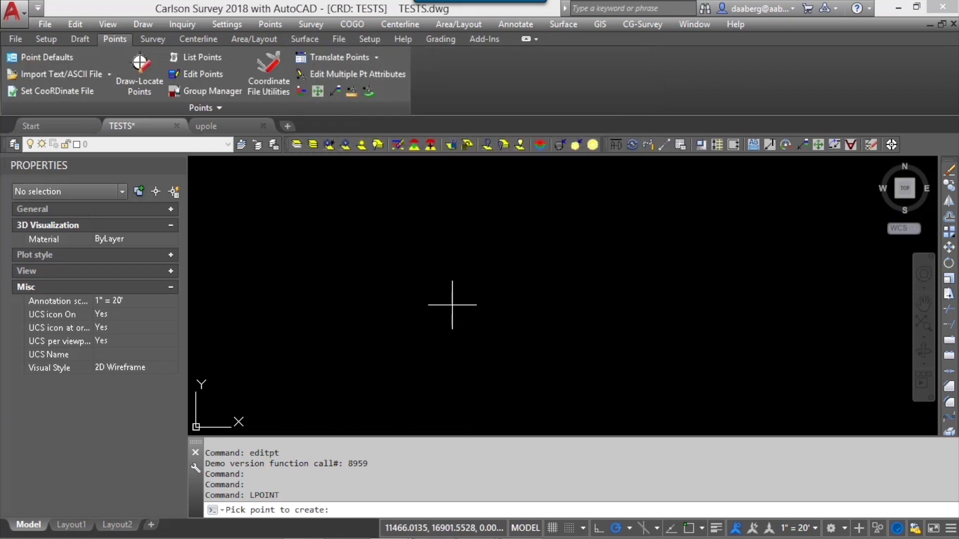
click(452, 305)
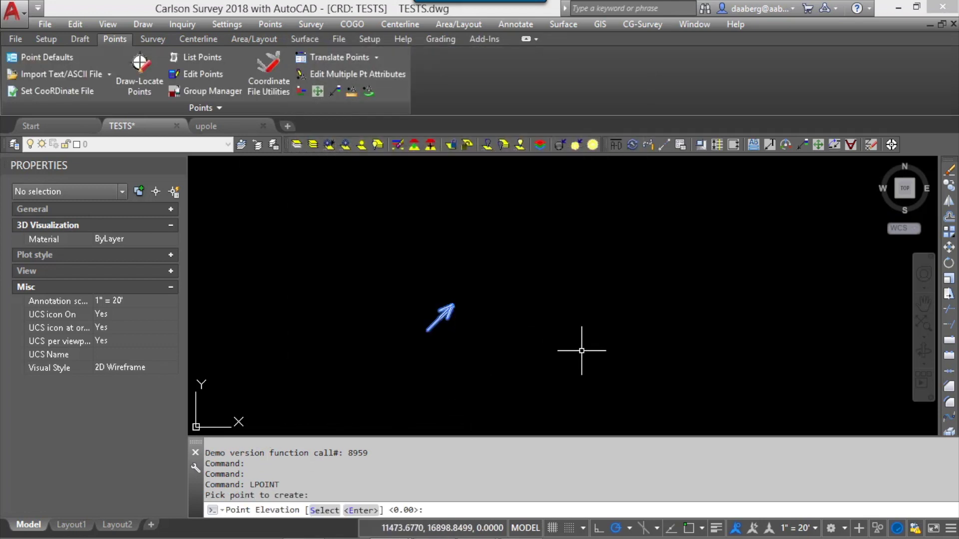
text(100)
key(Return)
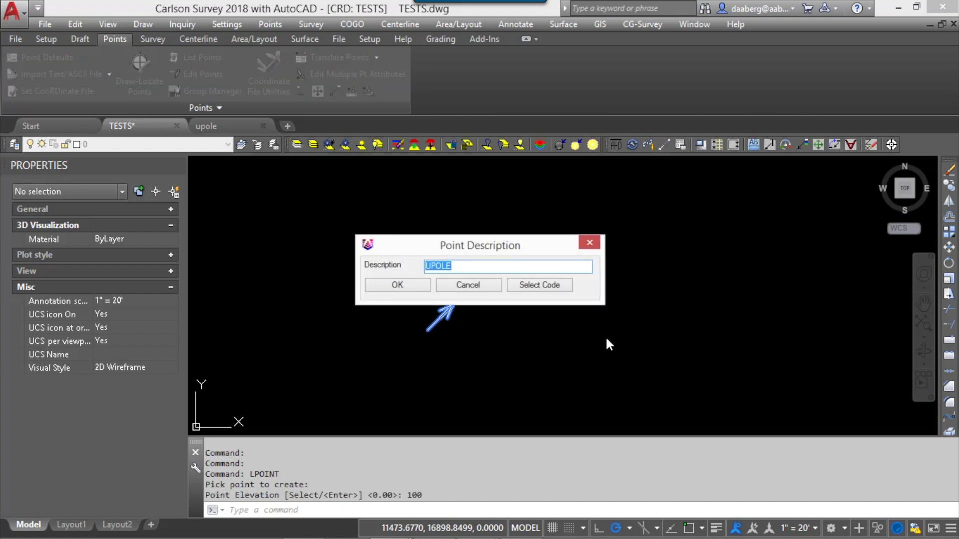
click(463, 268)
drag(463, 267, 417, 268)
click(399, 292)
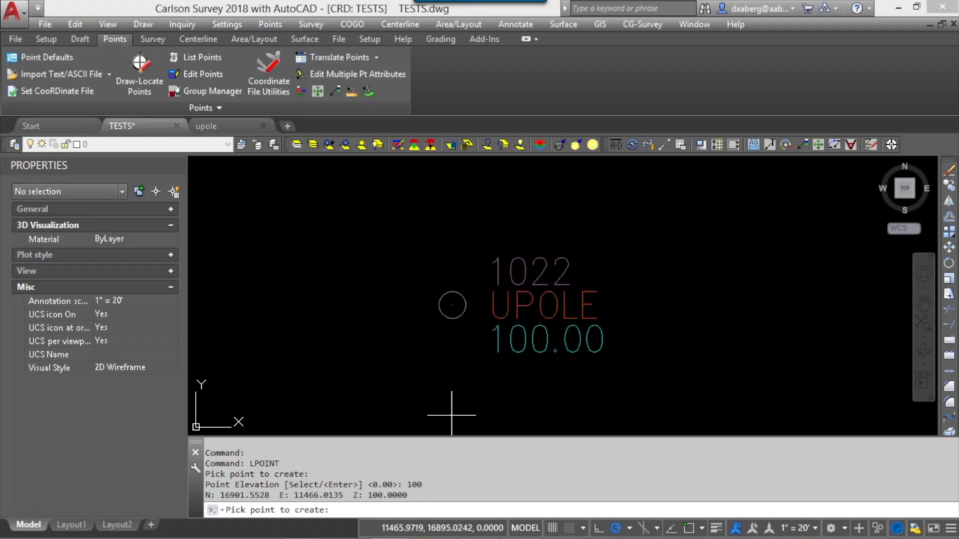
key(Return)
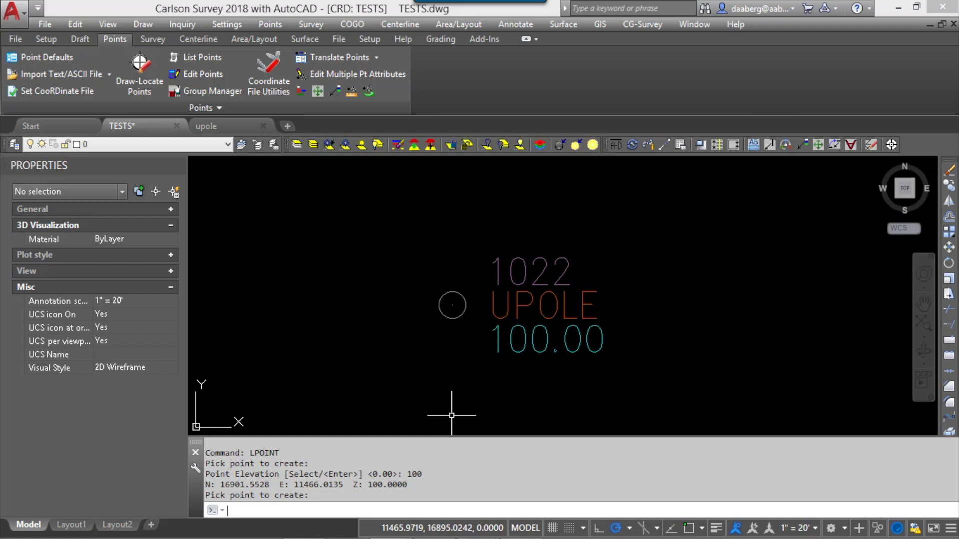
key(Return)
- Open point 1022 in the Edit Point dialog and switch to its Notes
click(509, 302)
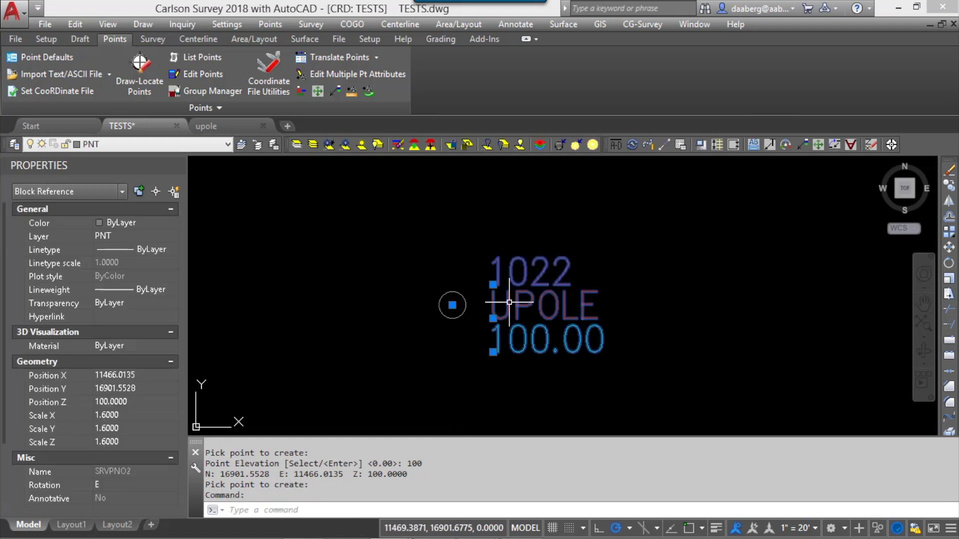
double_click(509, 303)
click(382, 160)
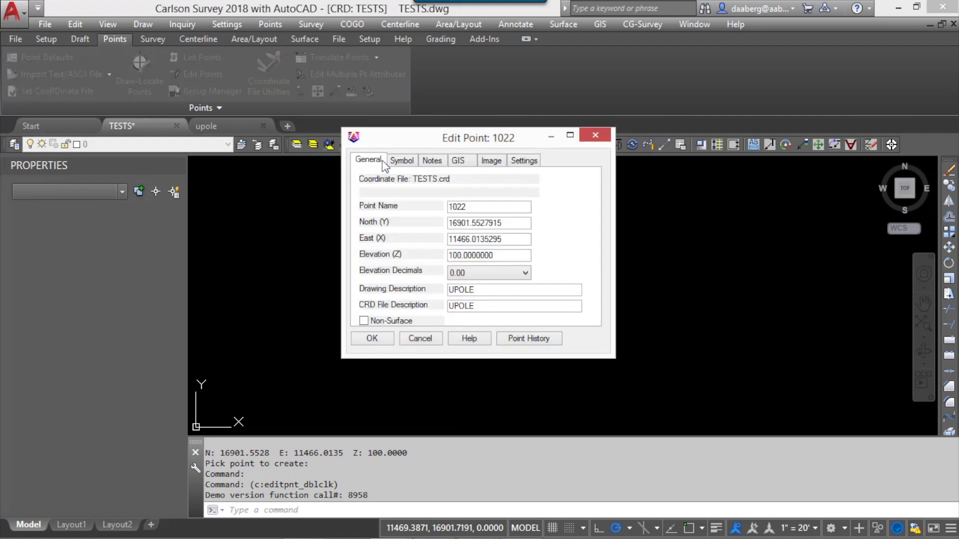
click(395, 160)
click(432, 160)
drag(484, 152, 683, 107)
- Enter notes 453, WOOD and 5 on lines 1–3 and confirm
click(614, 151)
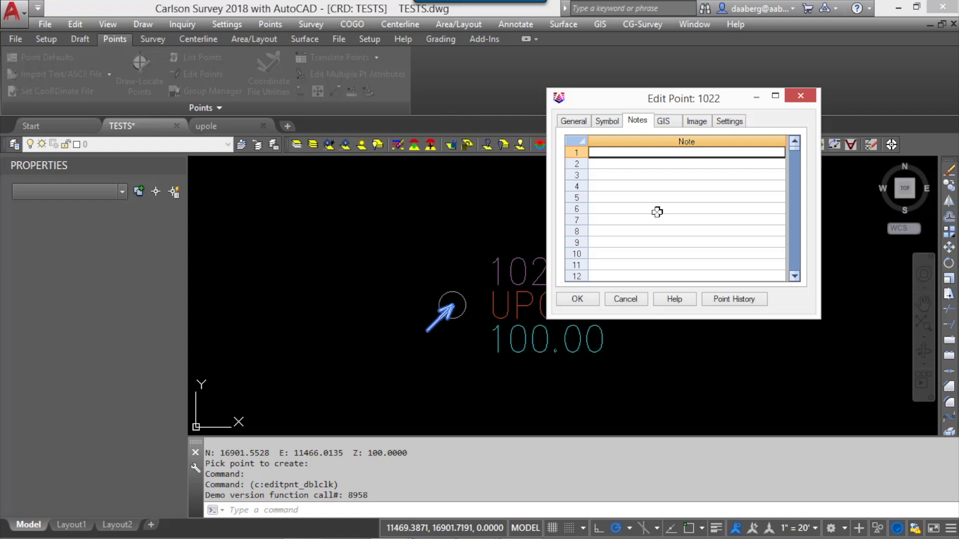
text(453)
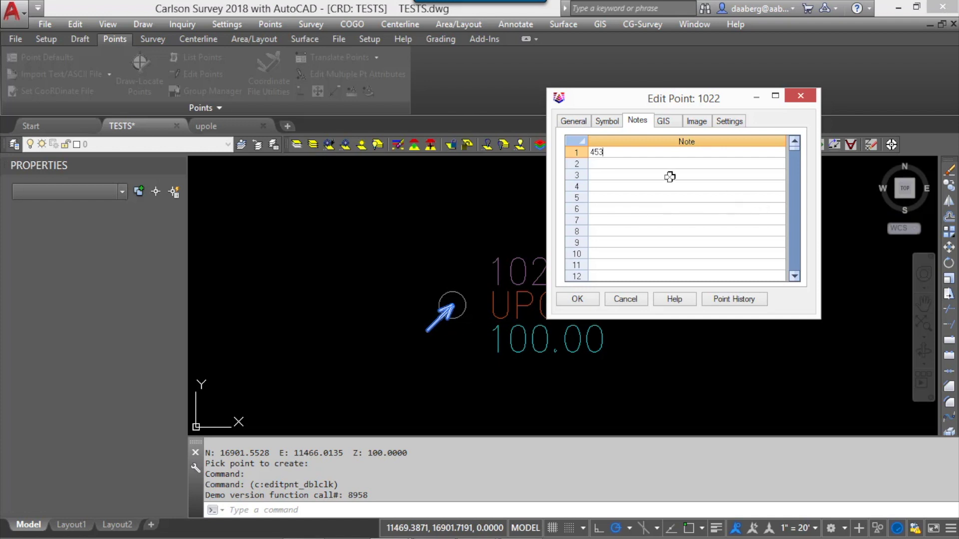
click(612, 165)
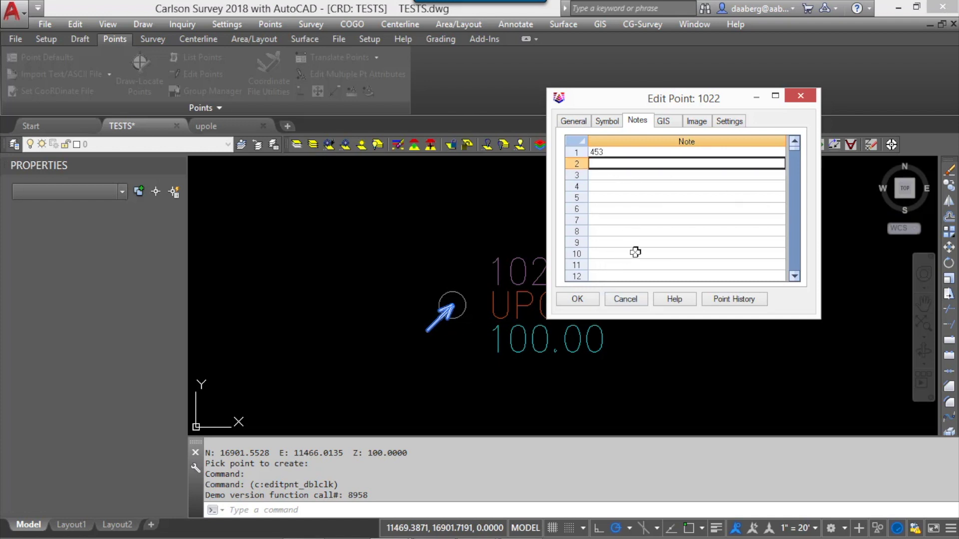
text(WOOD)
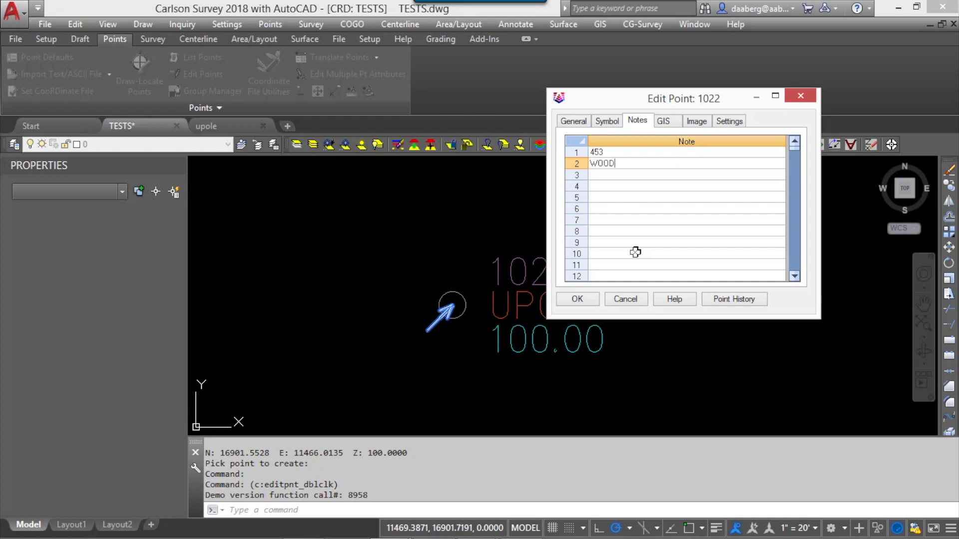
click(618, 174)
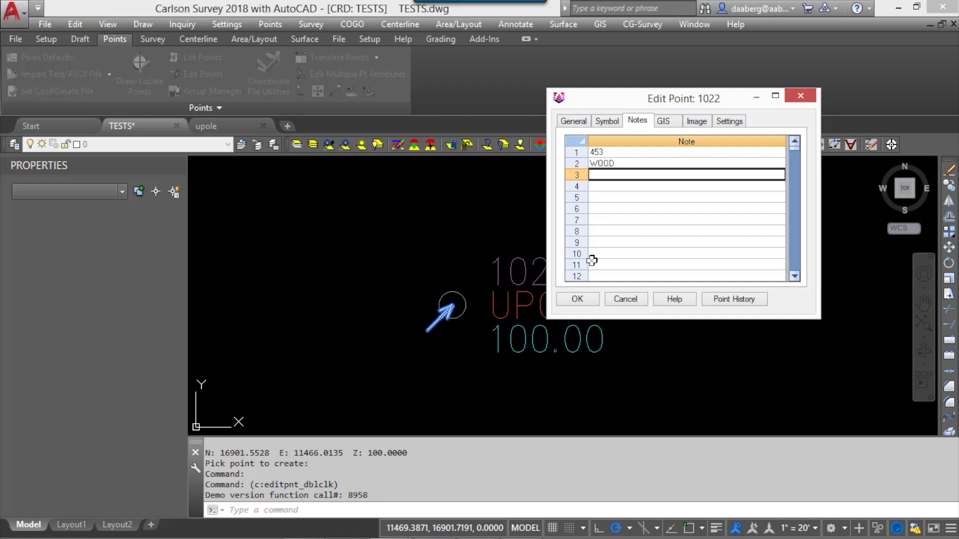
text(5)
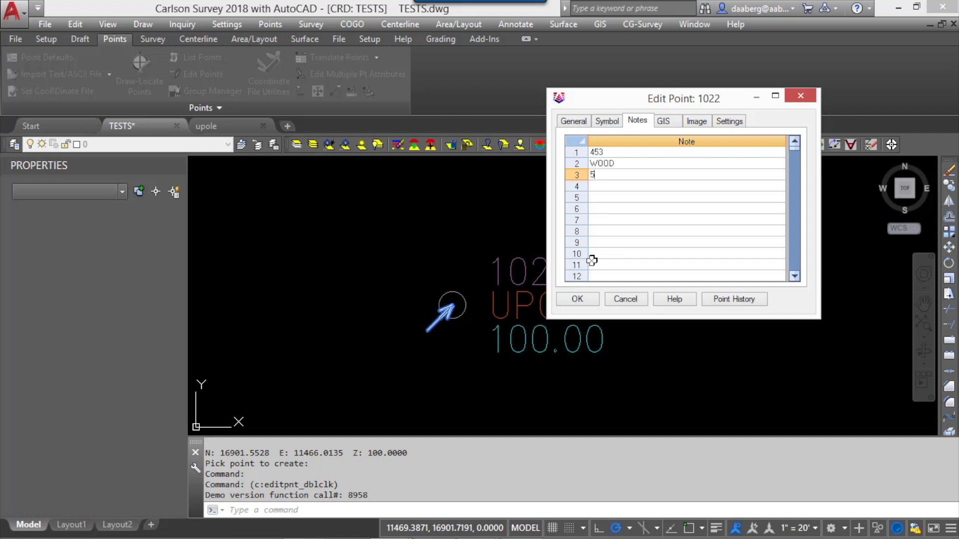
click(594, 301)
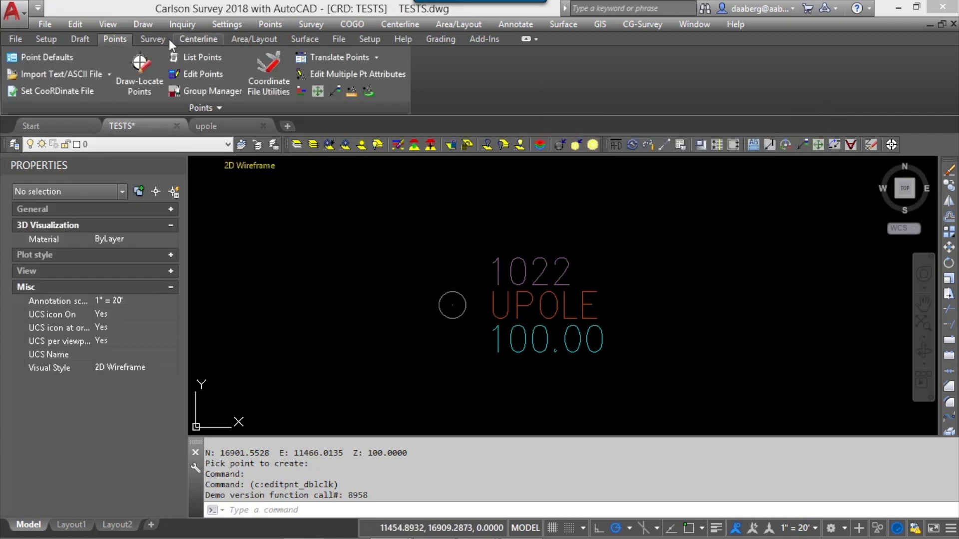
- Run Field to Finish on point range 1022 to draw the labelled UPOLE symbol
click(159, 39)
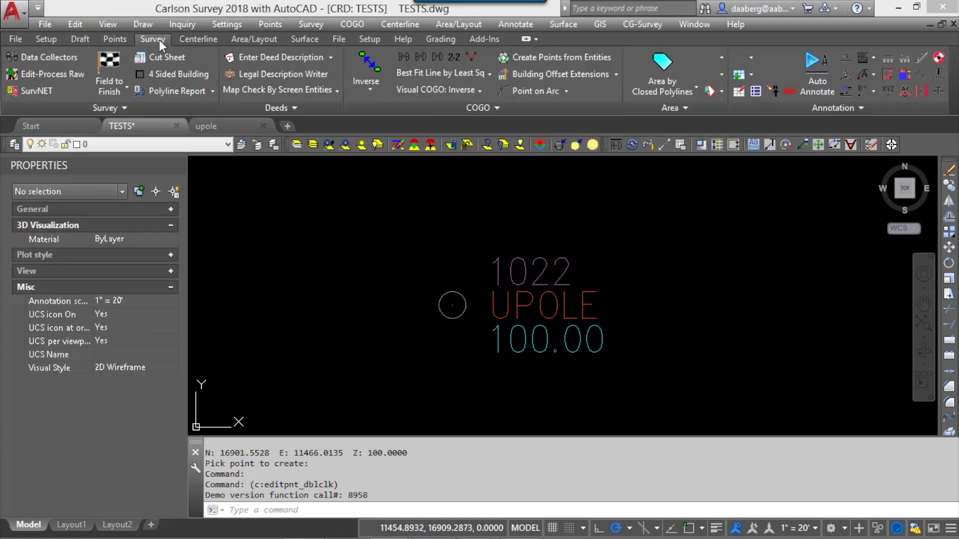
click(100, 68)
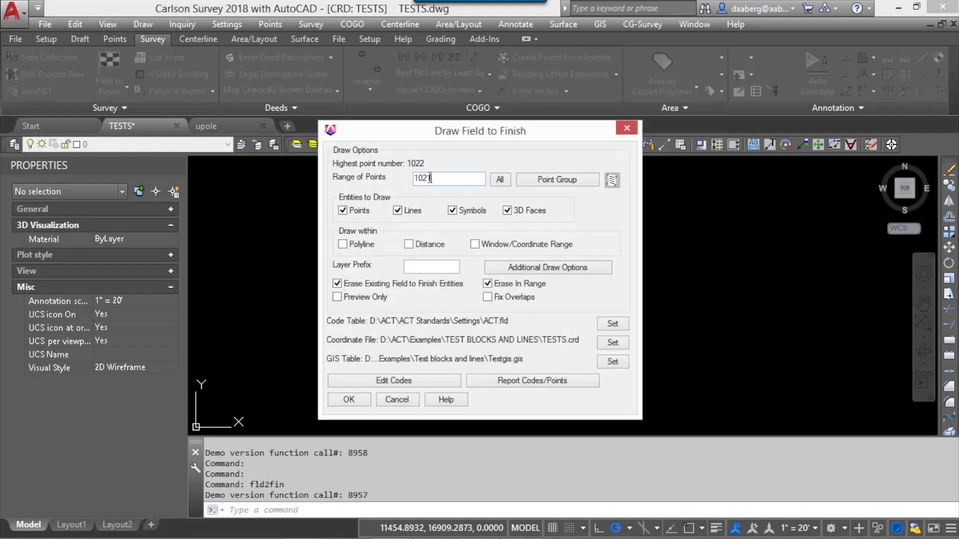
drag(434, 178, 384, 178)
text(1022)
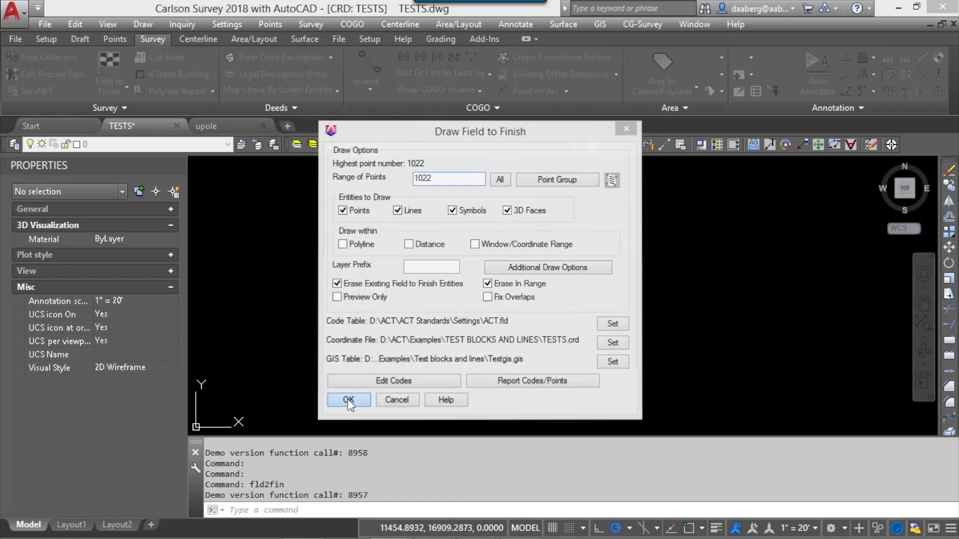
click(348, 399)
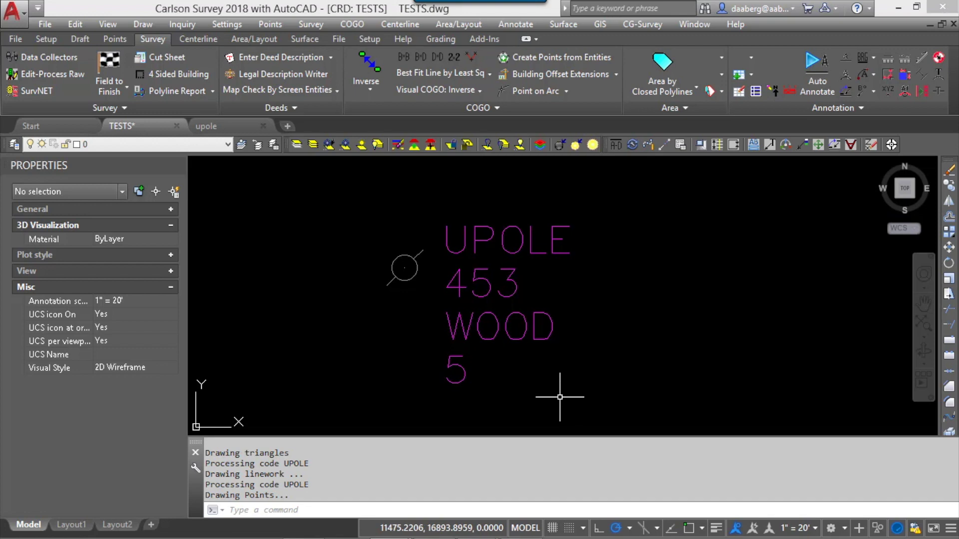
click(116, 59)
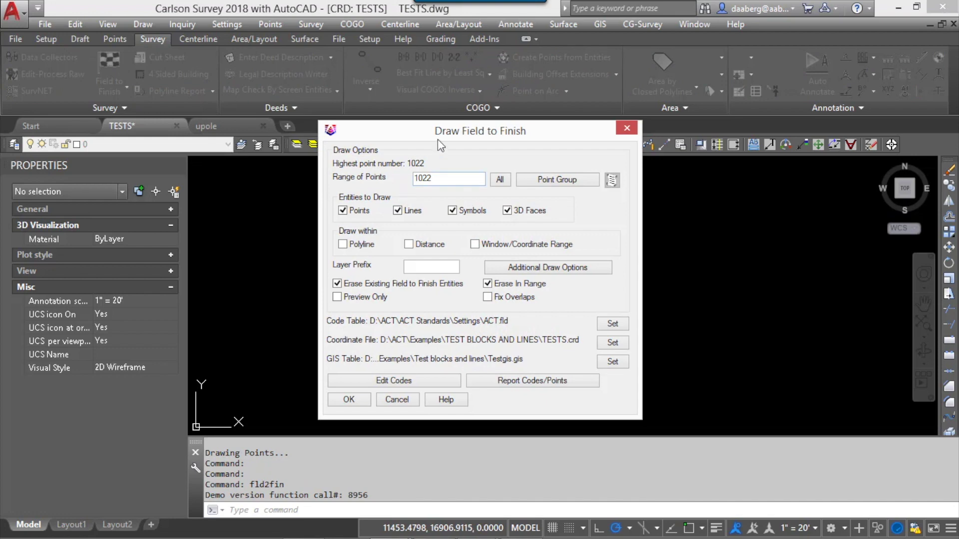
- Open the UPOLE code's symbol Custom Attributes from the Utilities code table
drag(438, 139, 437, 106)
click(394, 348)
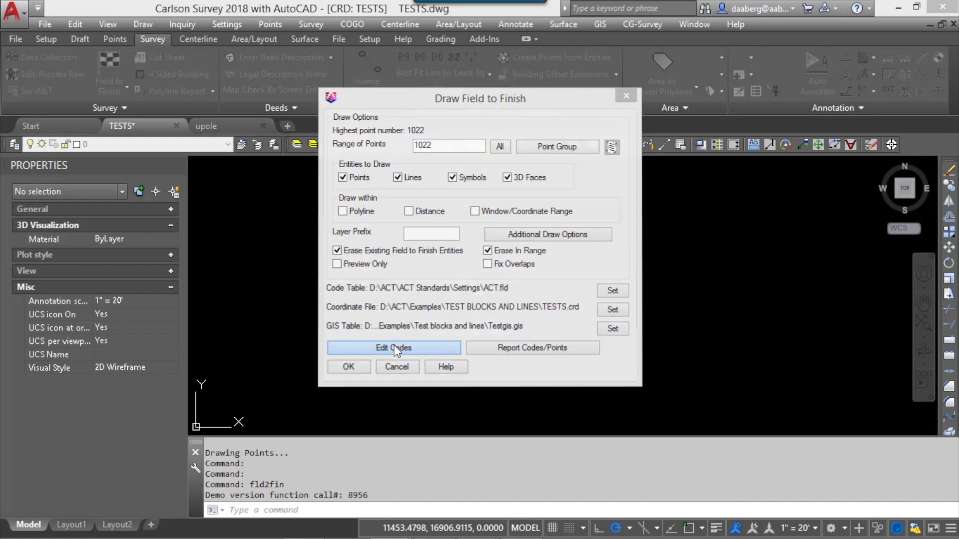
click(227, 166)
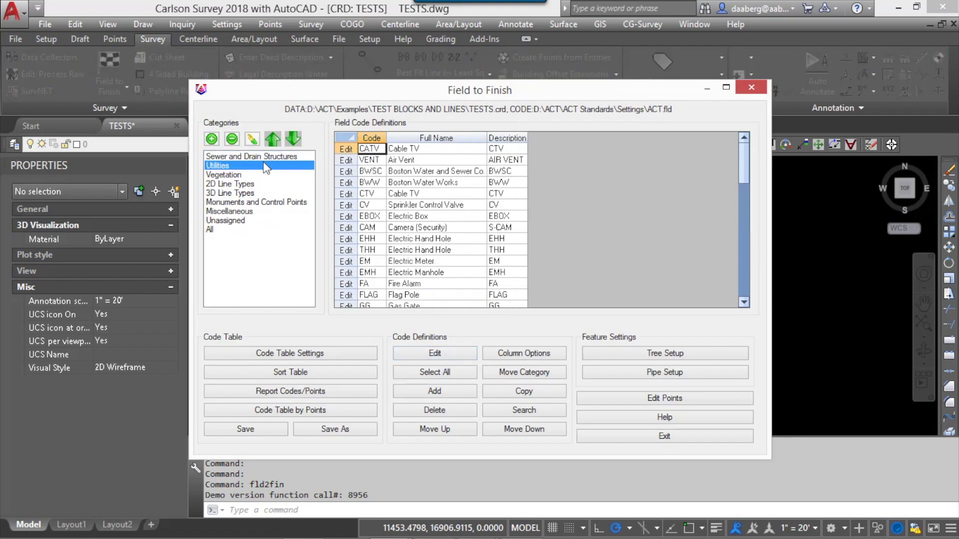
click(378, 138)
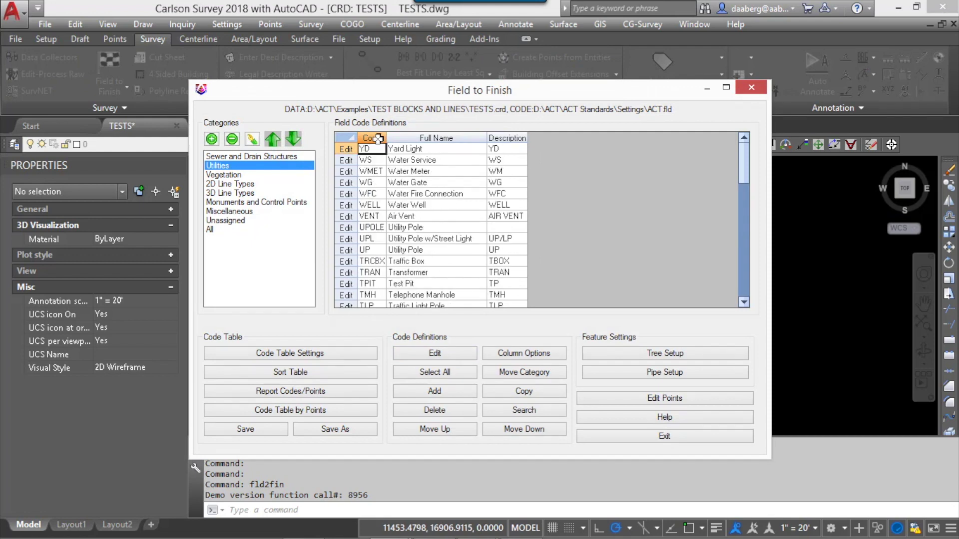
click(361, 227)
click(346, 228)
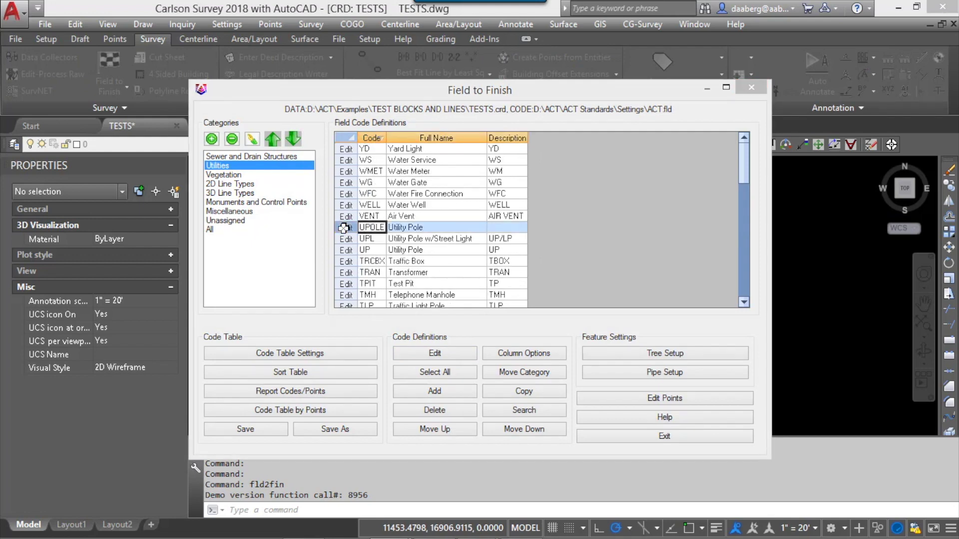
click(351, 98)
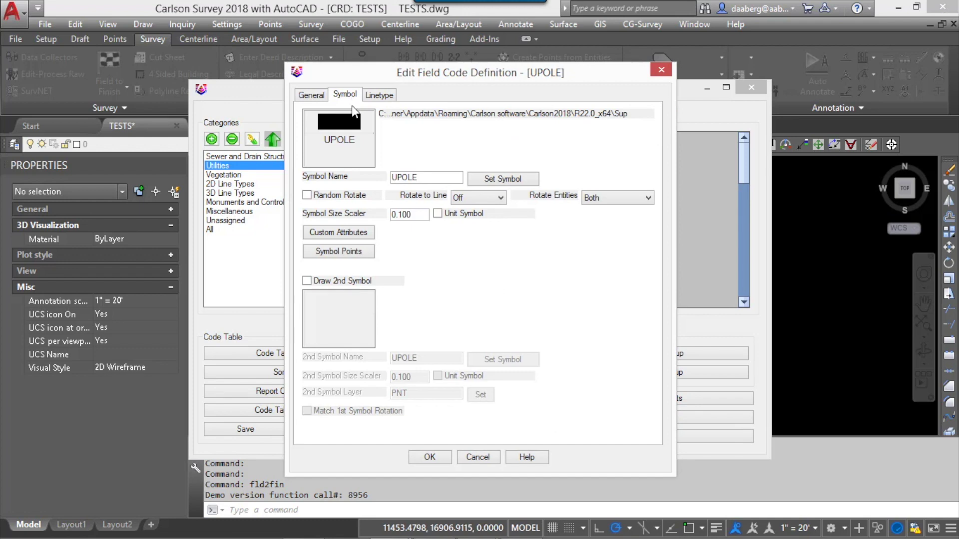
click(361, 235)
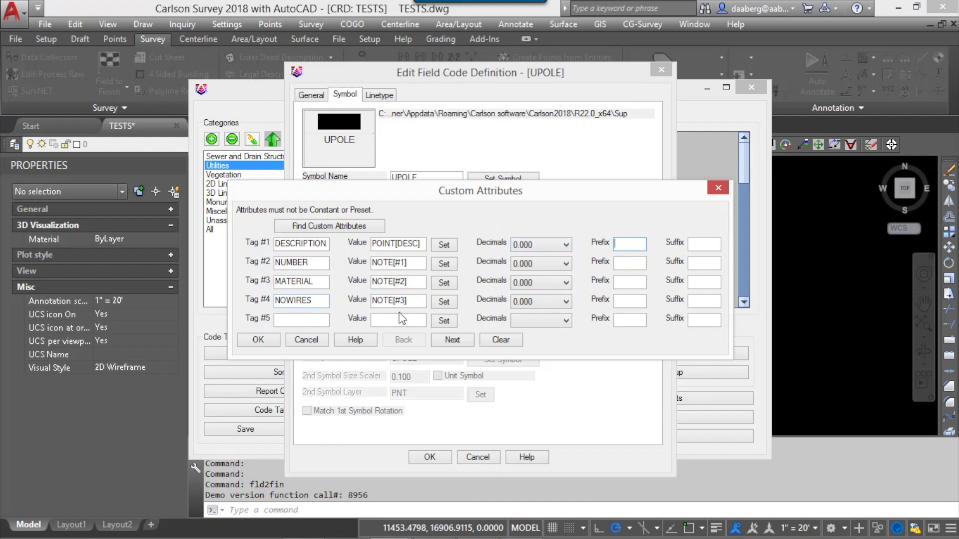
drag(483, 197, 479, 185)
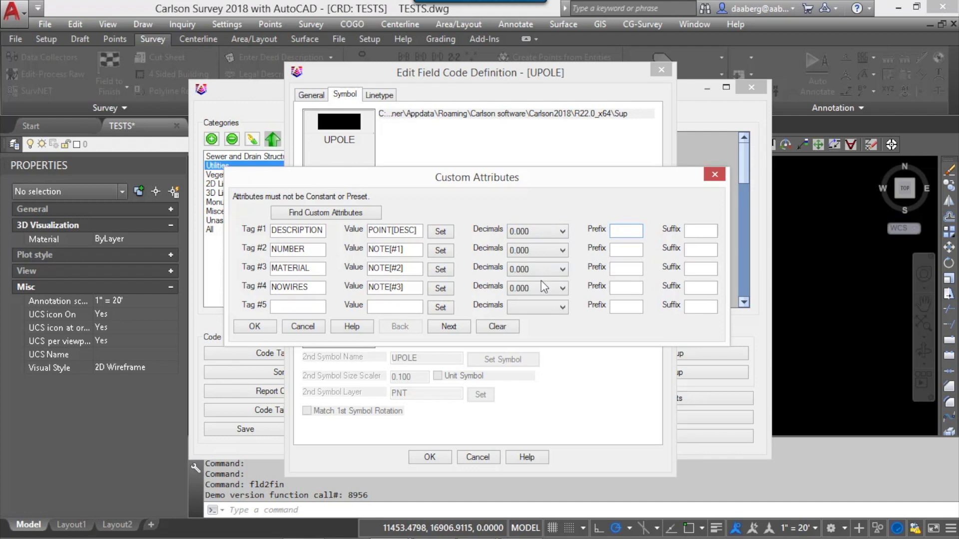
- Give NUMBER prefix #, MATERIAL prefix 'MATERIAL:', NOWIRES suffix WIRES, and save the code
click(633, 248)
text(#)
click(623, 271)
text(MATERI)
text(AL)
text(=)
key(BackSpace)
text(:)
click(703, 288)
text(WIRE)
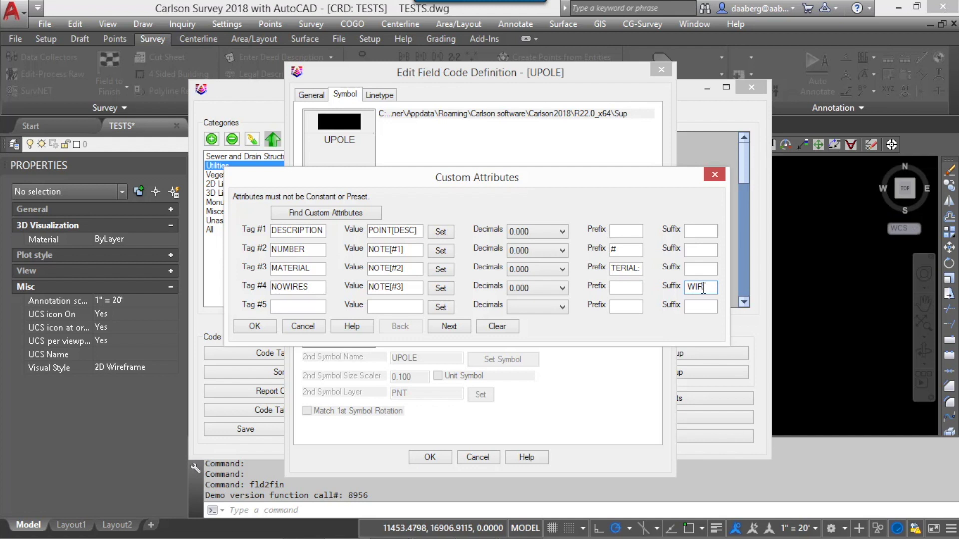
text(S)
click(255, 326)
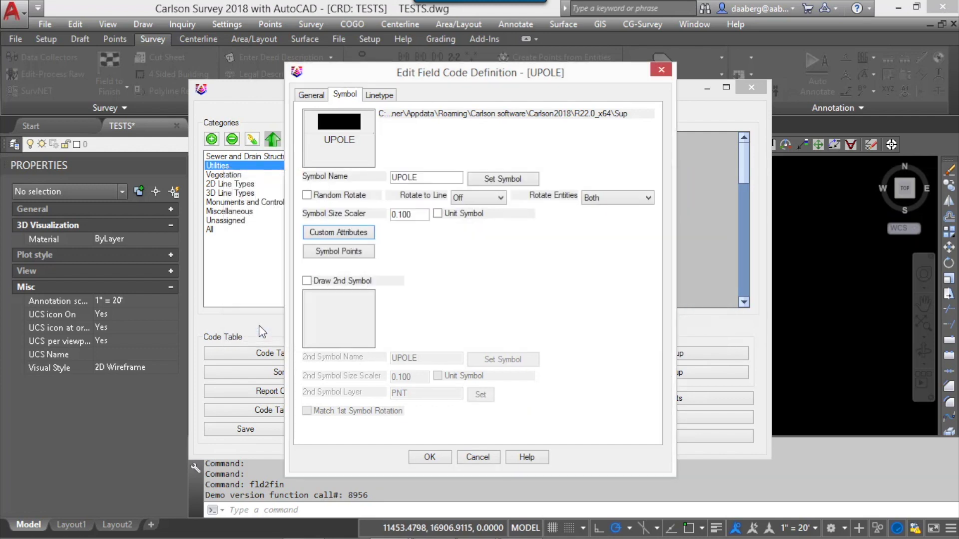
click(426, 460)
- Close the code table and redraw point 1022 labelled UPOLE, #453, MATERIAL: WOOD, 5 WIRES
click(614, 435)
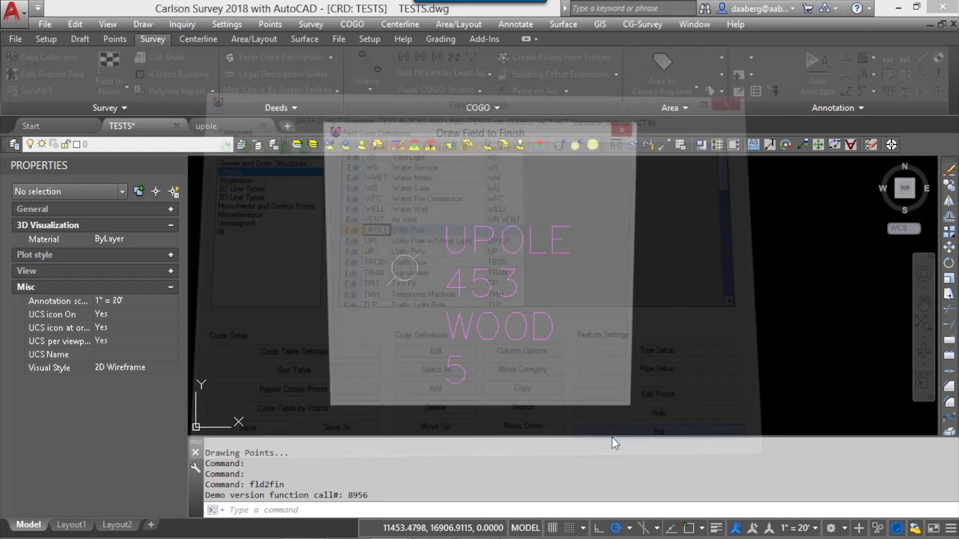
click(359, 400)
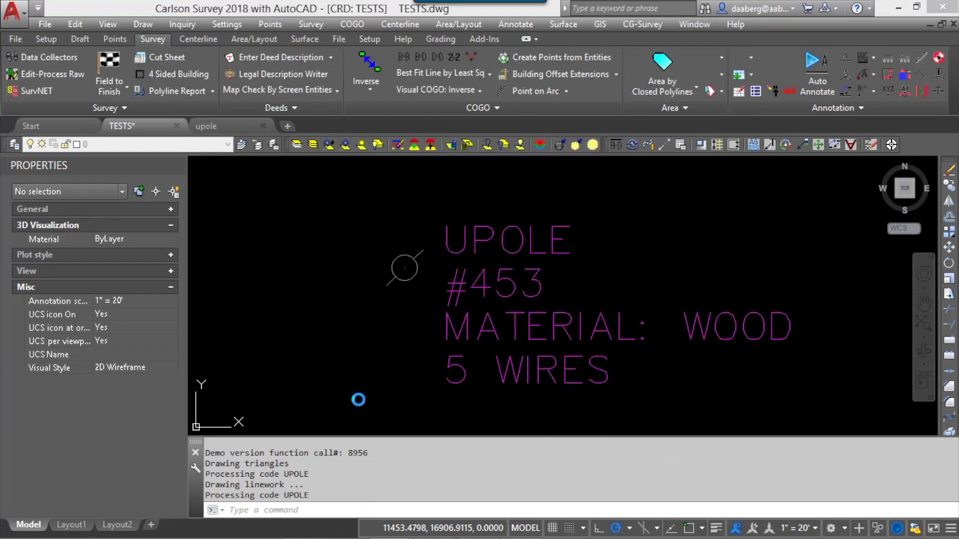
middle_drag(403, 382, 354, 364)
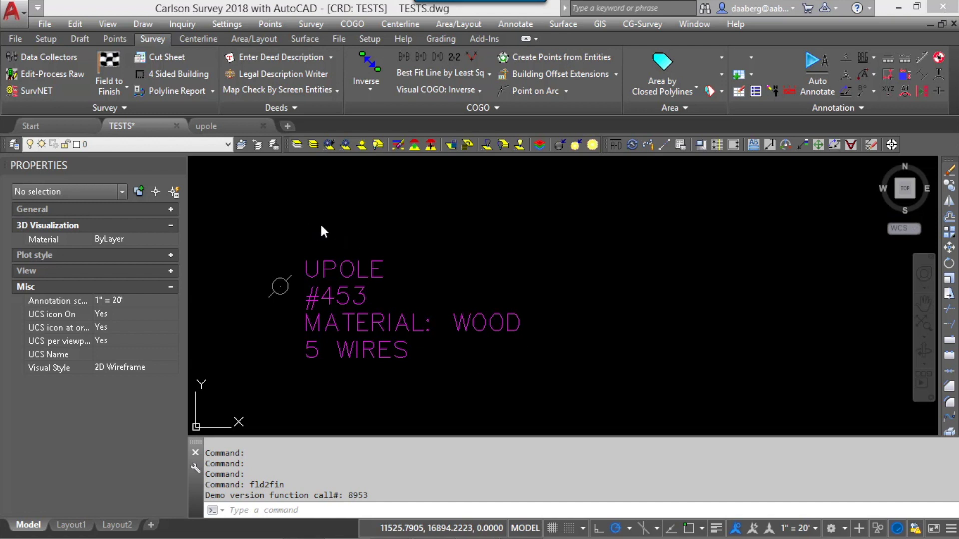
- Open the DMH drain manhole code definition from the Field to Finish code table
click(112, 63)
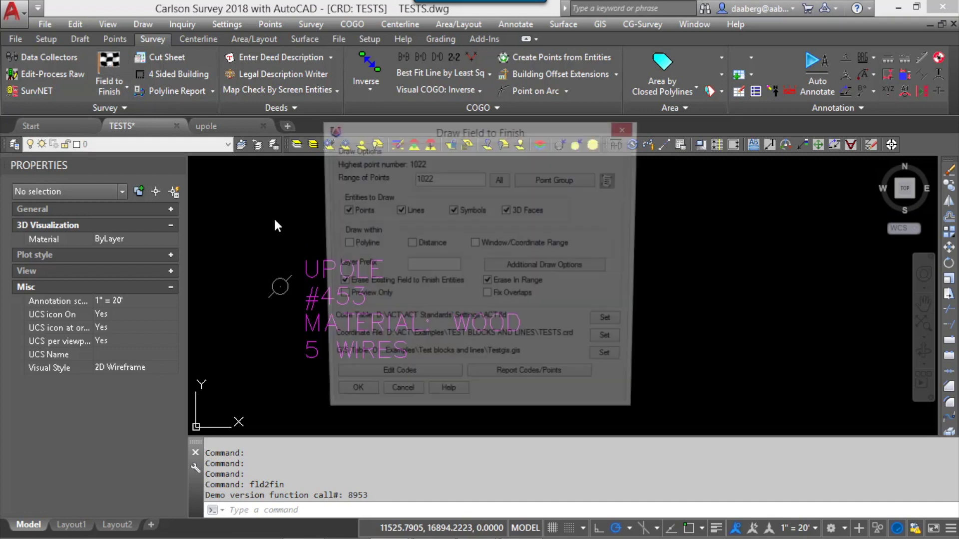
click(400, 382)
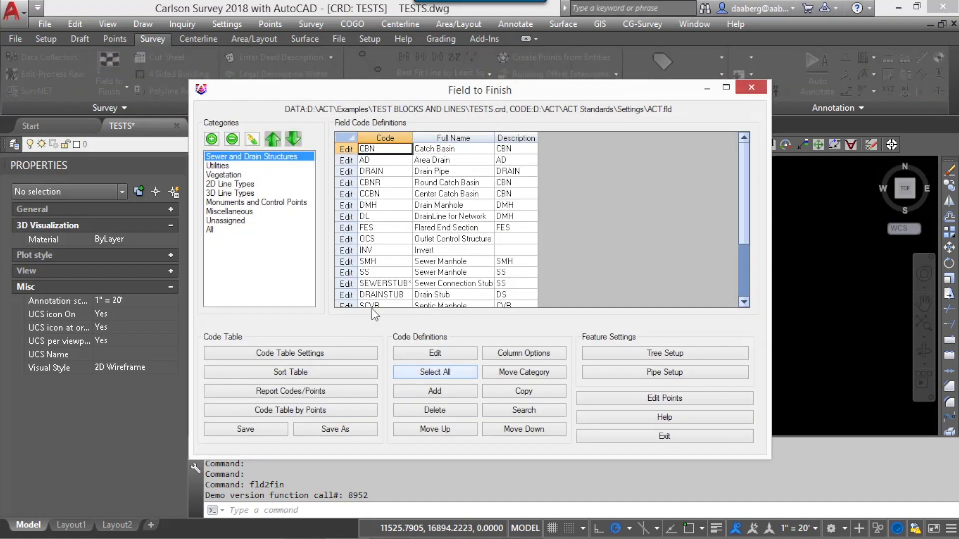
click(397, 208)
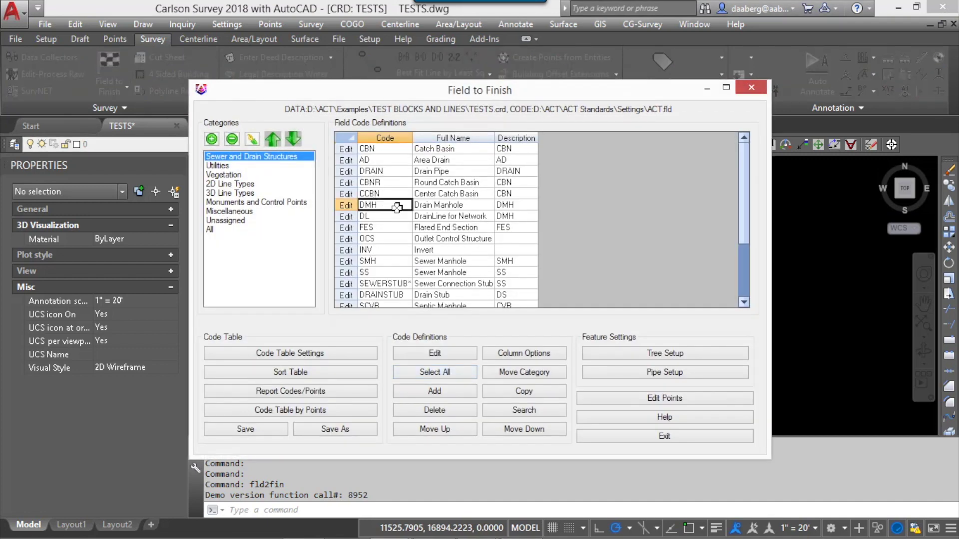
click(345, 205)
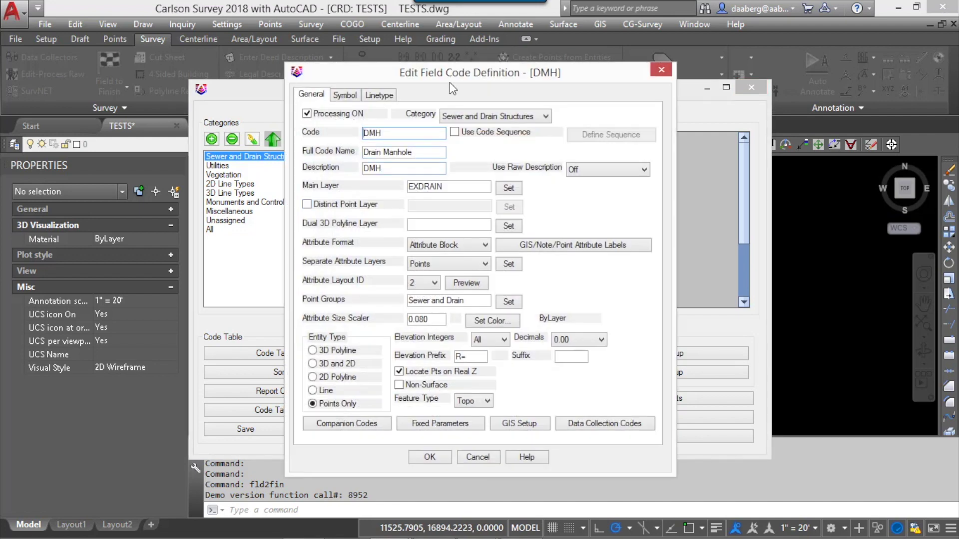
drag(449, 83, 442, 70)
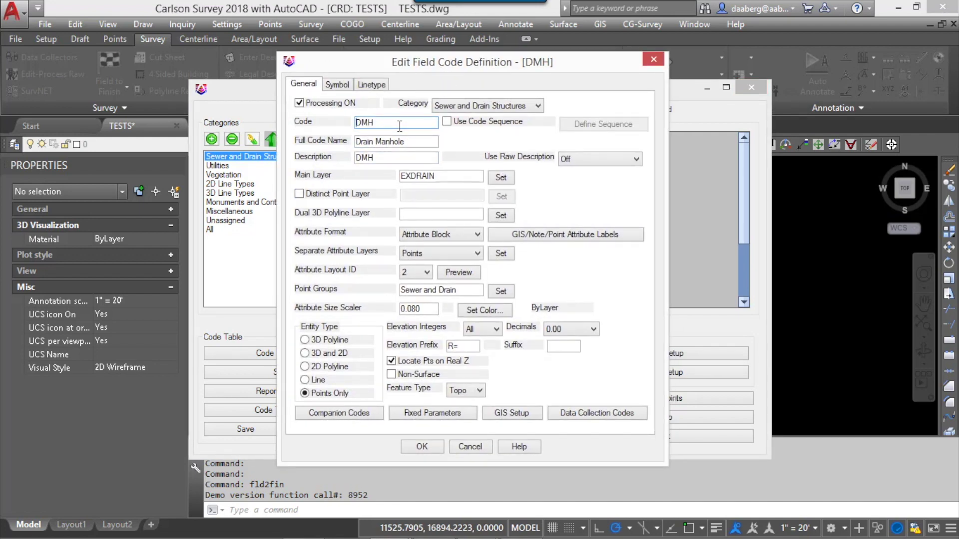
- Review the DMH symbol's INVERT custom attribute tags and their I= equation values
click(336, 84)
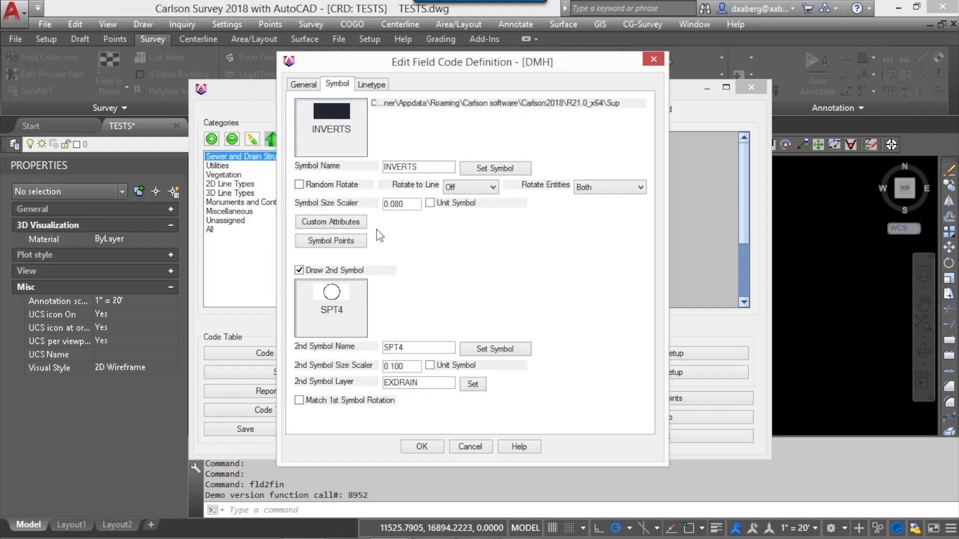
click(341, 224)
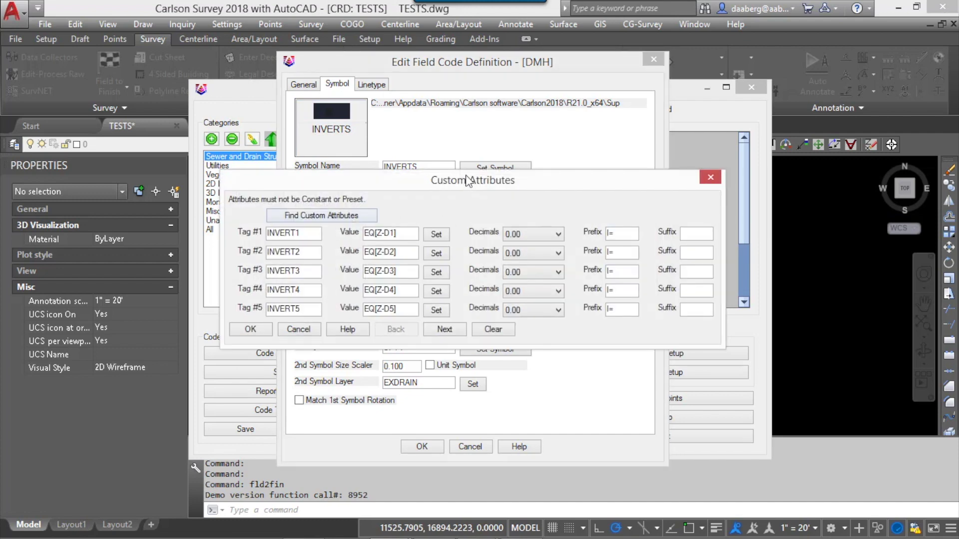
drag(466, 180, 466, 150)
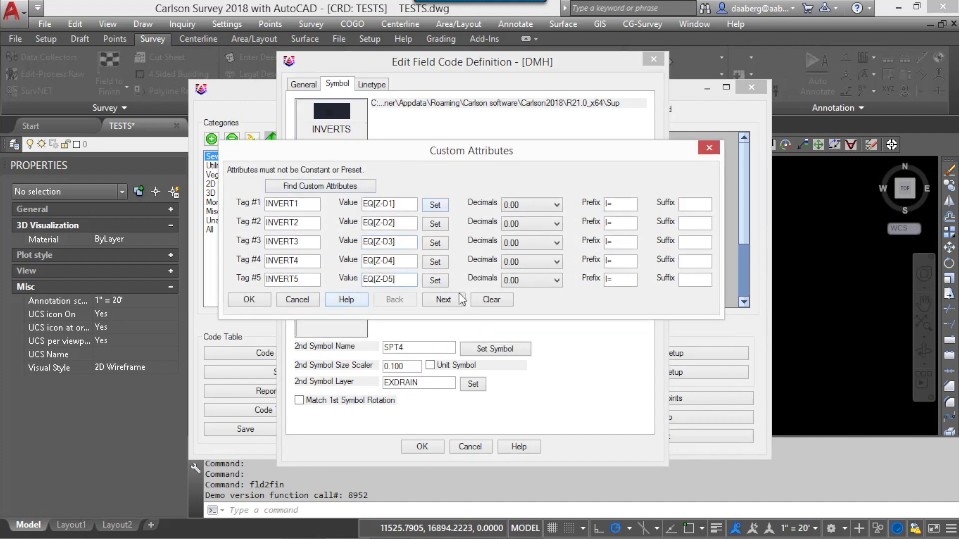
click(443, 300)
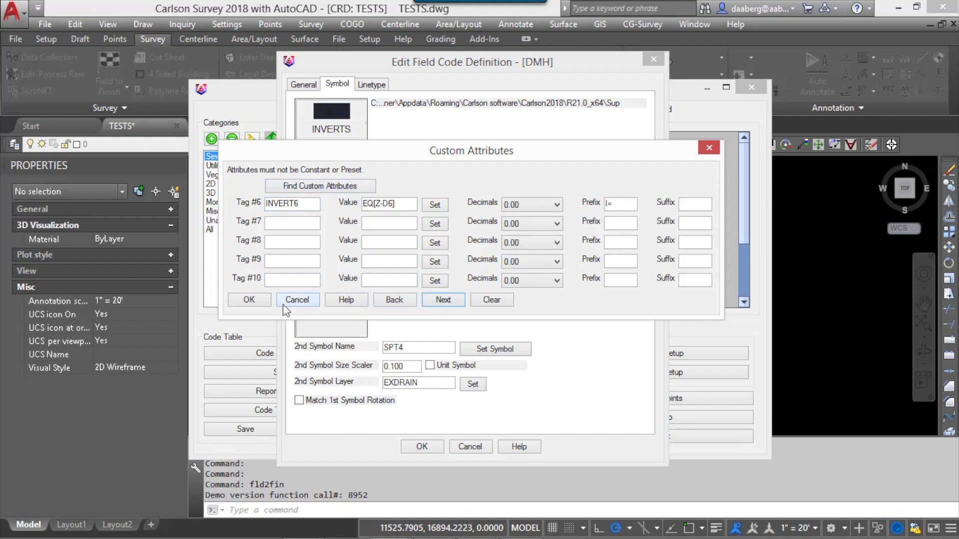
click(395, 300)
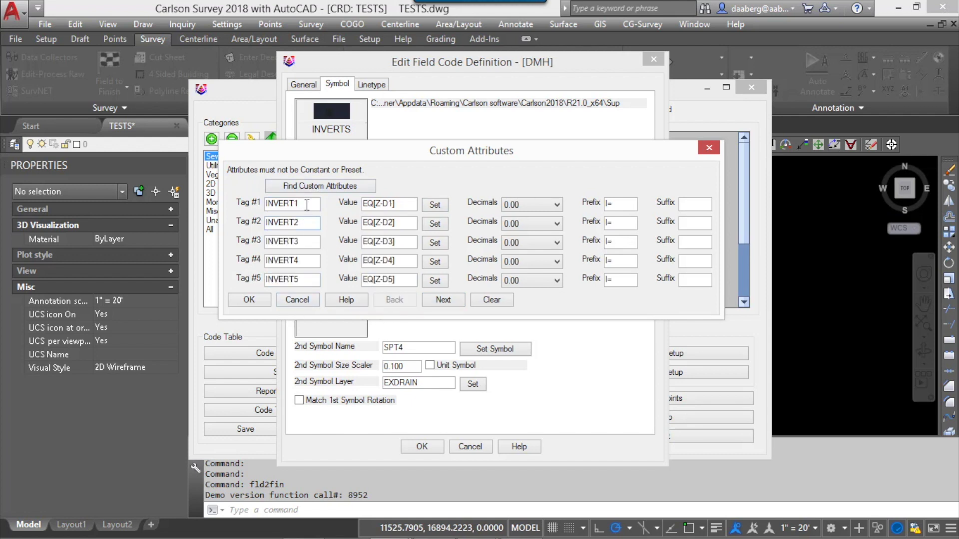
click(413, 204)
- Define INVERT1 as the equation Z-D1 and accept the DMH custom attributes
click(435, 208)
click(502, 220)
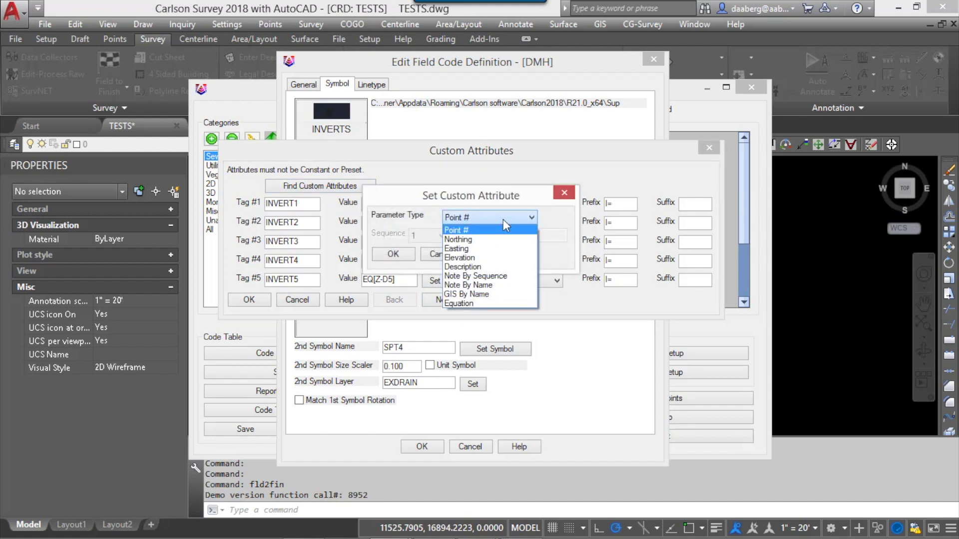
click(469, 303)
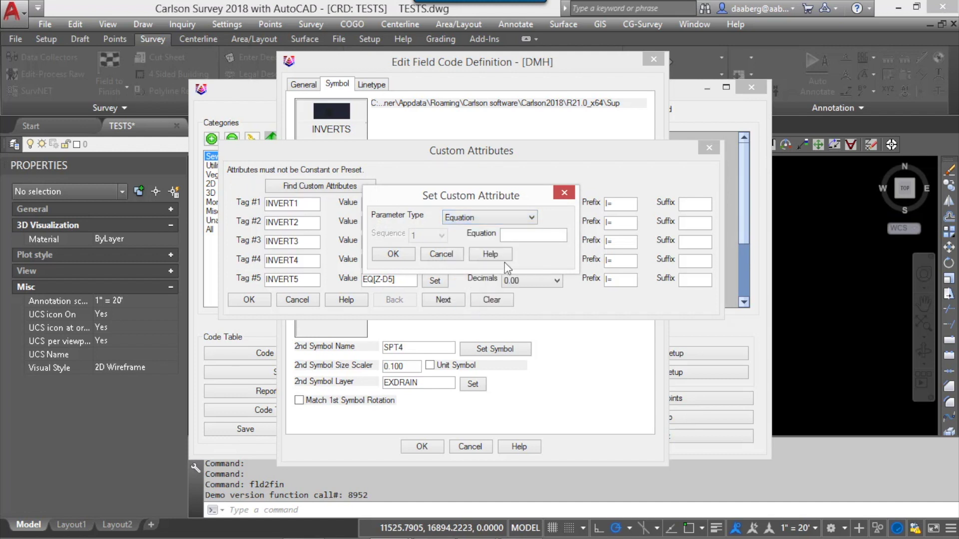
click(517, 235)
text(Z-D)
text(1)
click(399, 255)
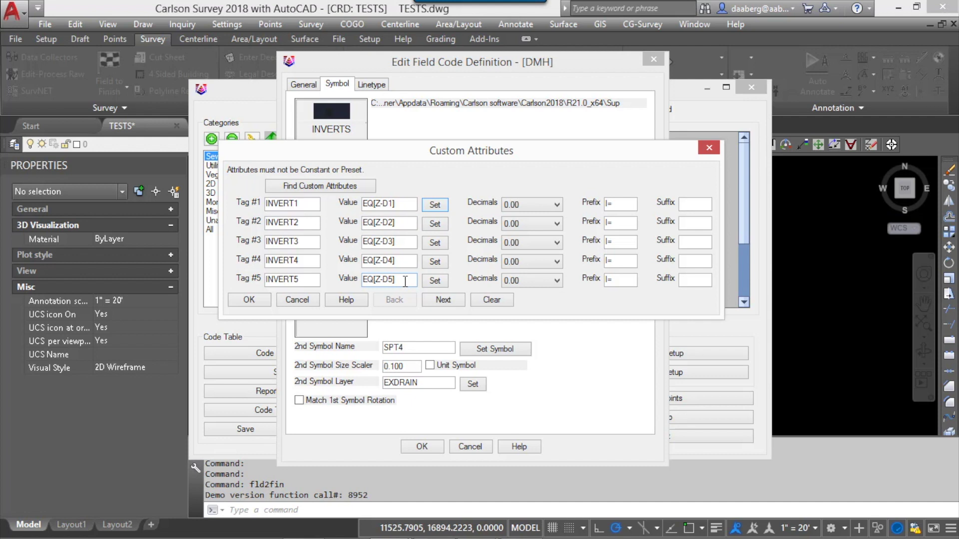
drag(467, 148, 537, 113)
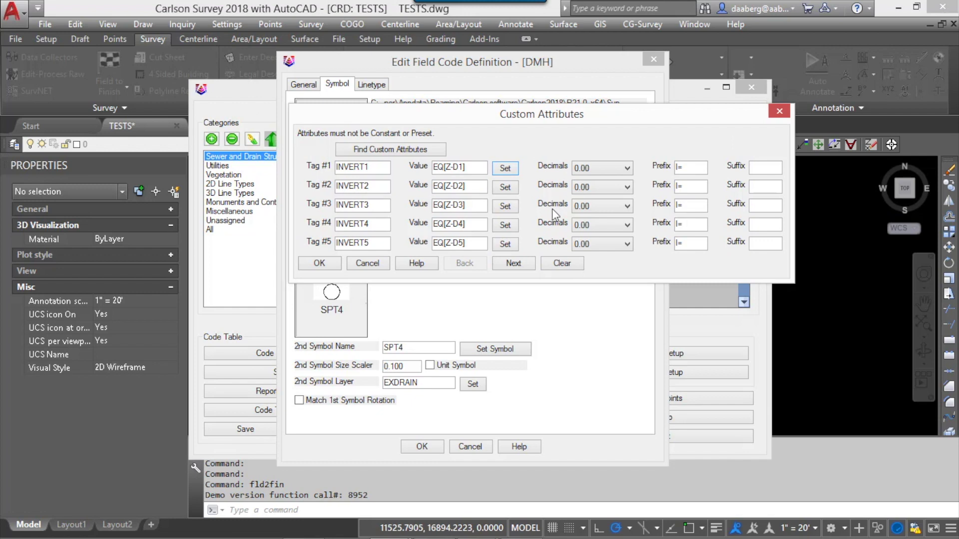
click(317, 266)
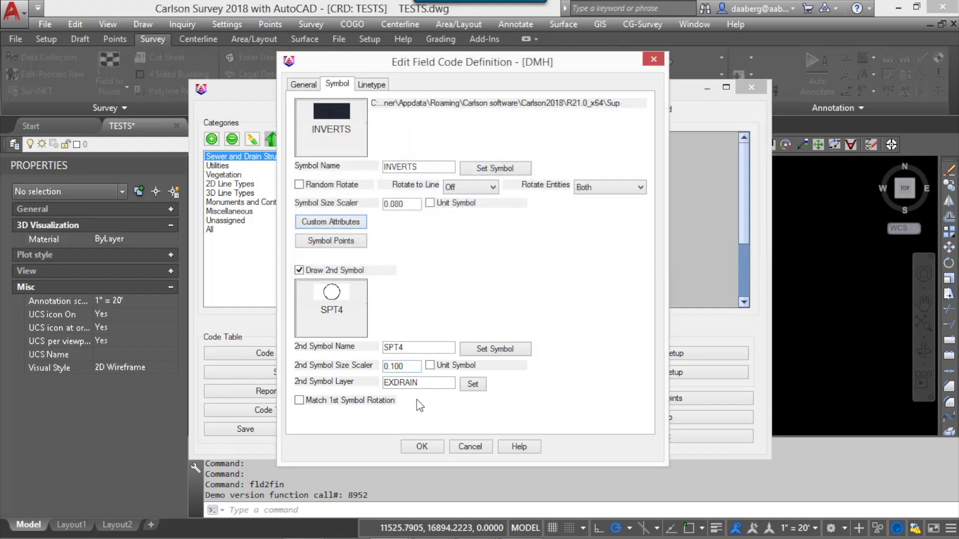
- Close the DMH definition and code table, leaving Field to Finish without drawing
click(469, 447)
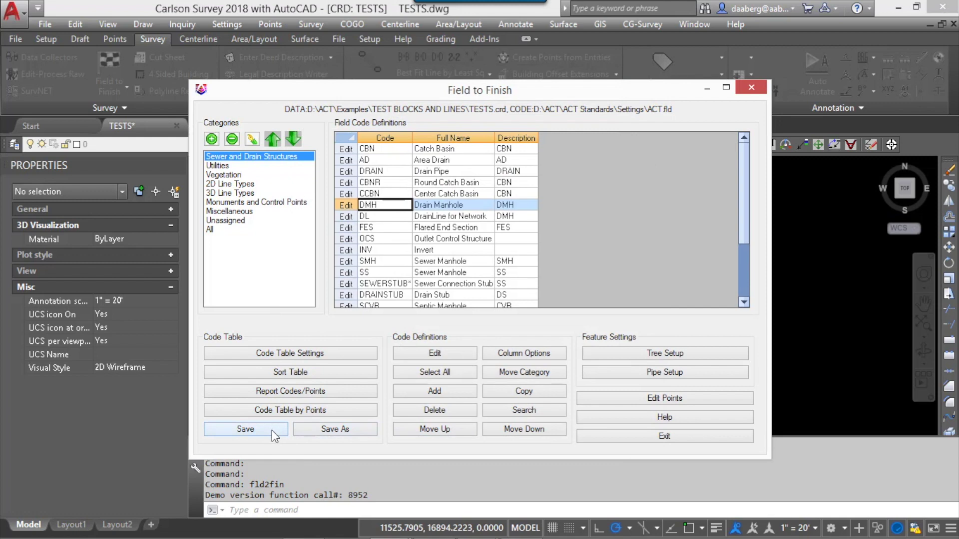
click(615, 438)
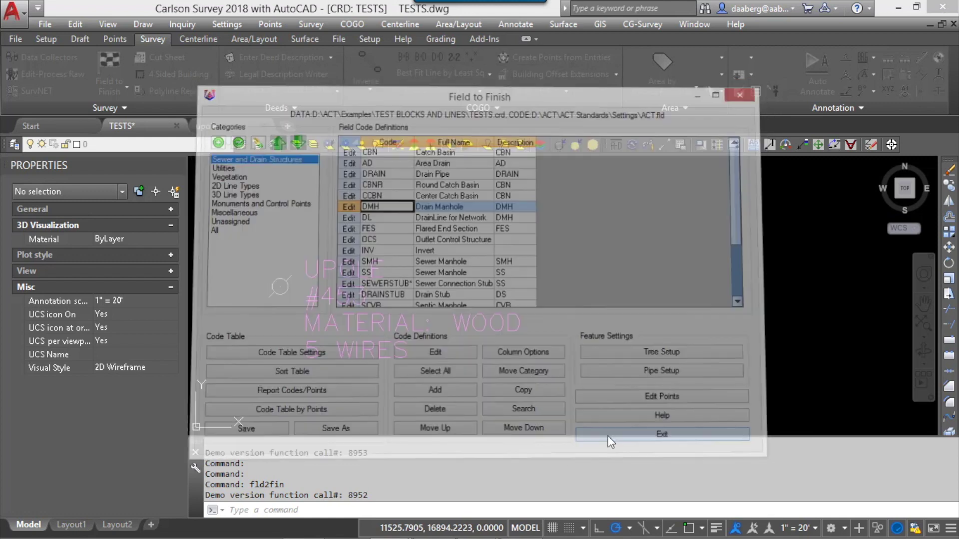
click(397, 400)
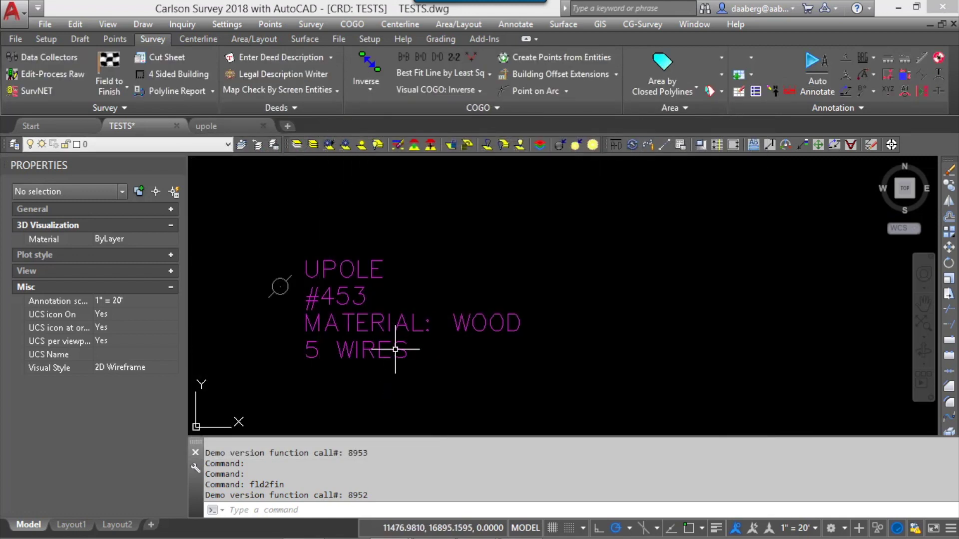
- Create point 1023 right of the UPOLE label at elevation 100, description DMH
click(119, 40)
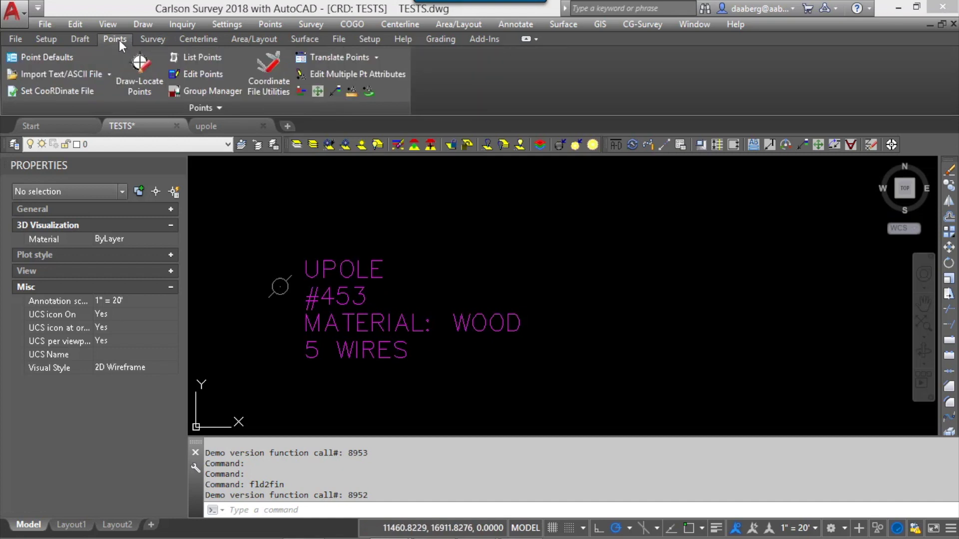
click(140, 86)
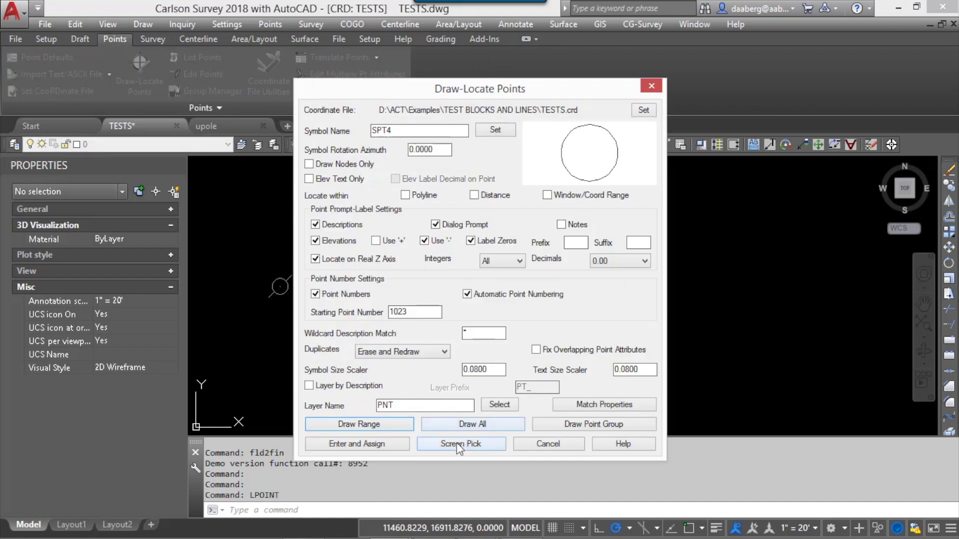
click(456, 434)
click(708, 374)
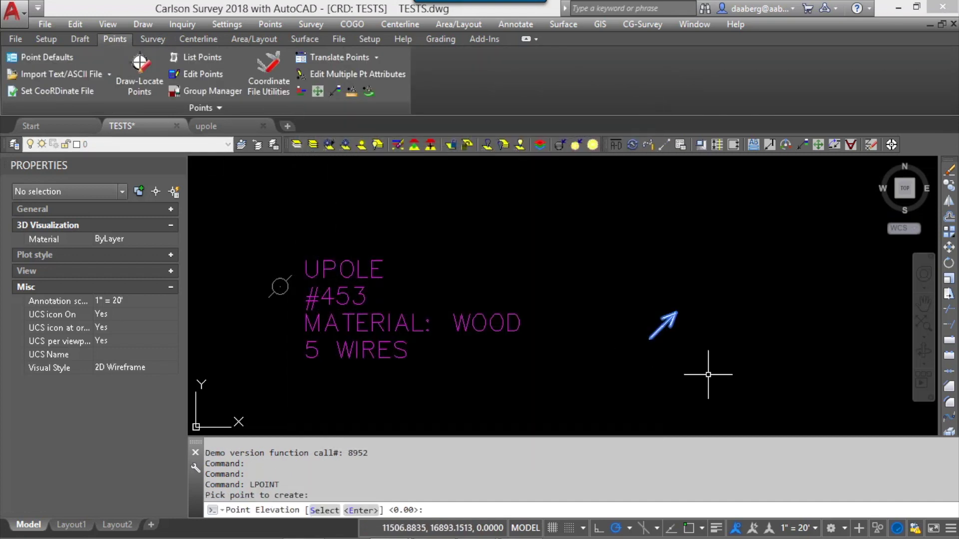
text(100)
key(Return)
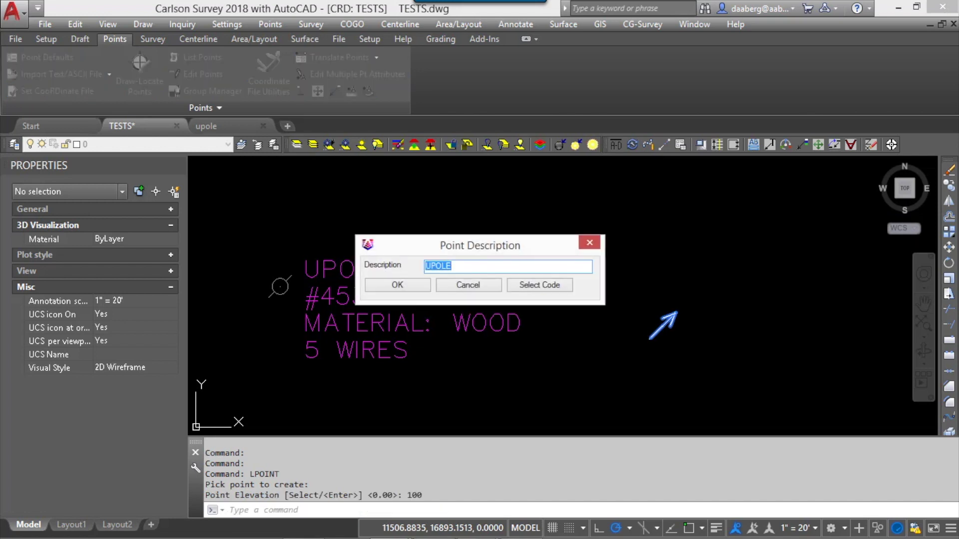
text(DMH)
key(Return)
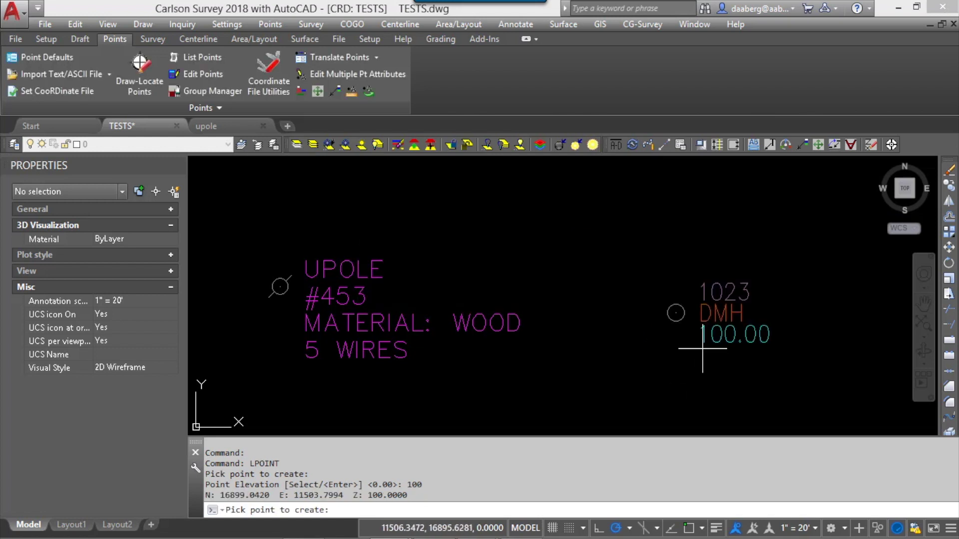
key(Return)
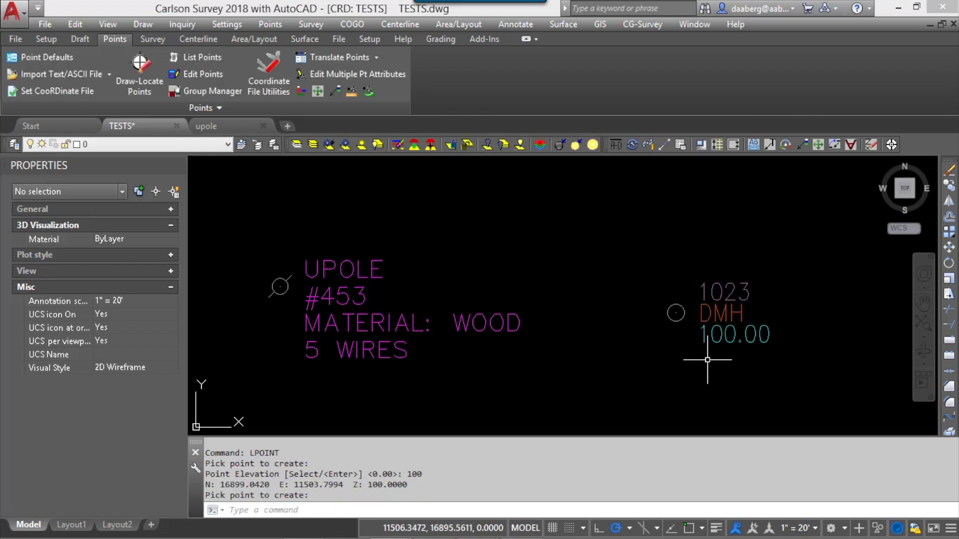
- Open point 1023 for editing and enter the first depth note D1=5
double_click(722, 312)
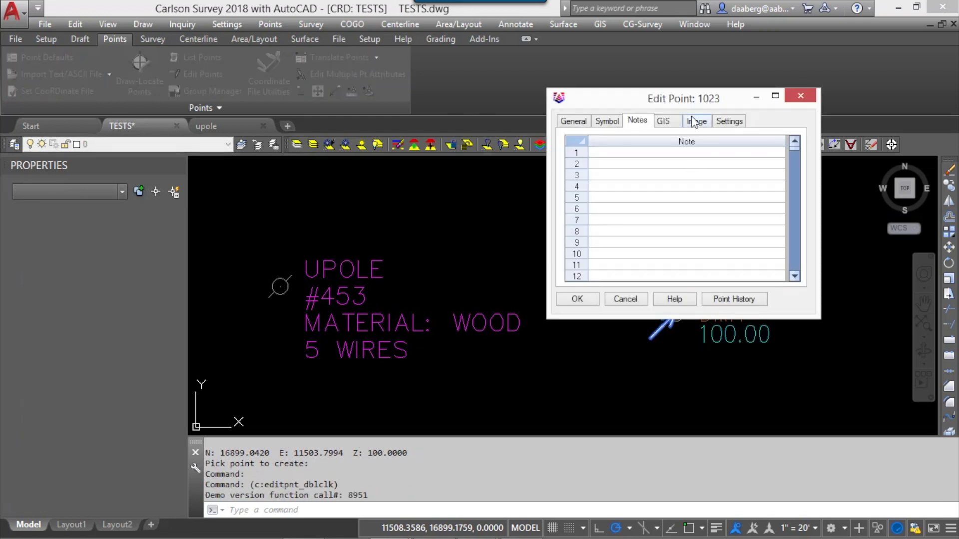
drag(692, 105, 601, 115)
click(517, 166)
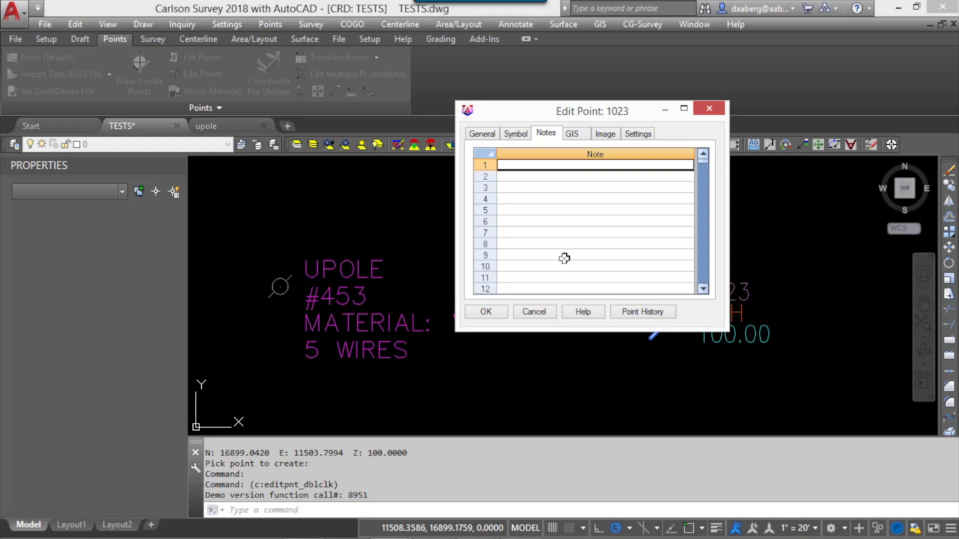
text(D1)
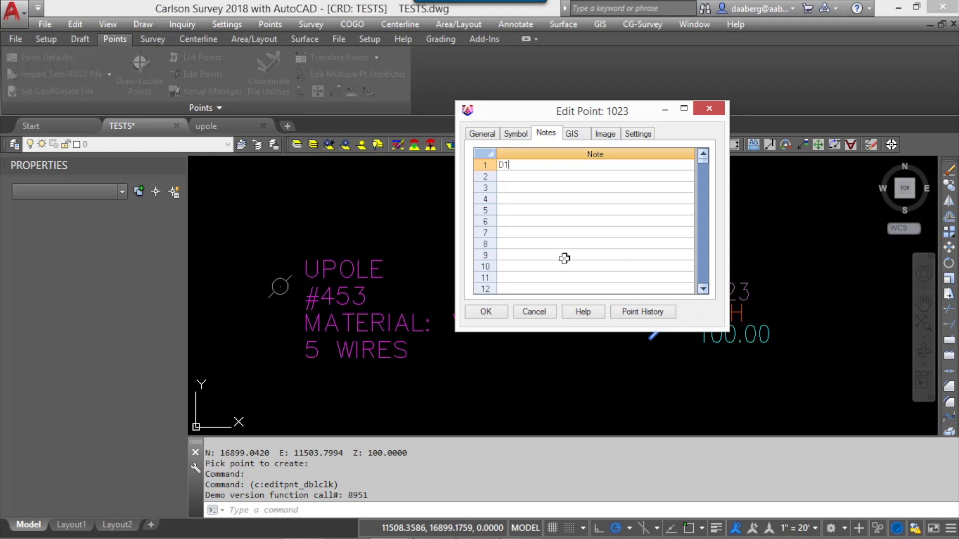
text(=5)
- Add depth notes D2=5.3, D3=4.8 and D4=6 to point 1023 and save
click(517, 179)
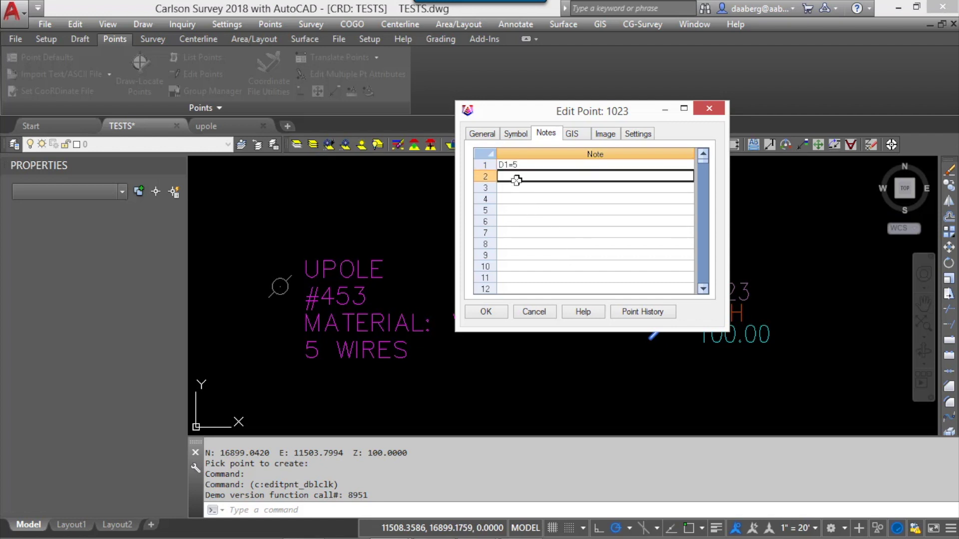
text(DW=)
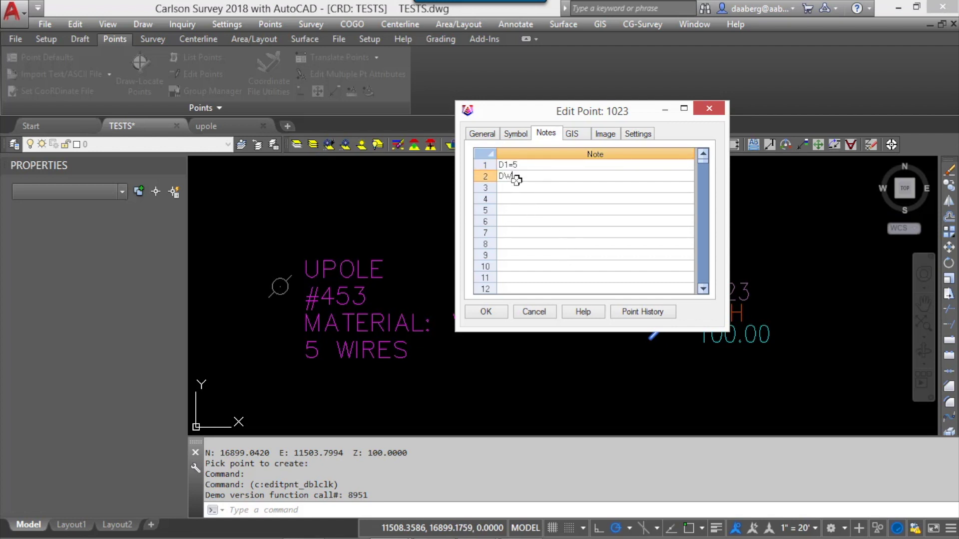
key(BackSpace)
key(BackSpace)
text(2)
text(=5.0)
key(Return)
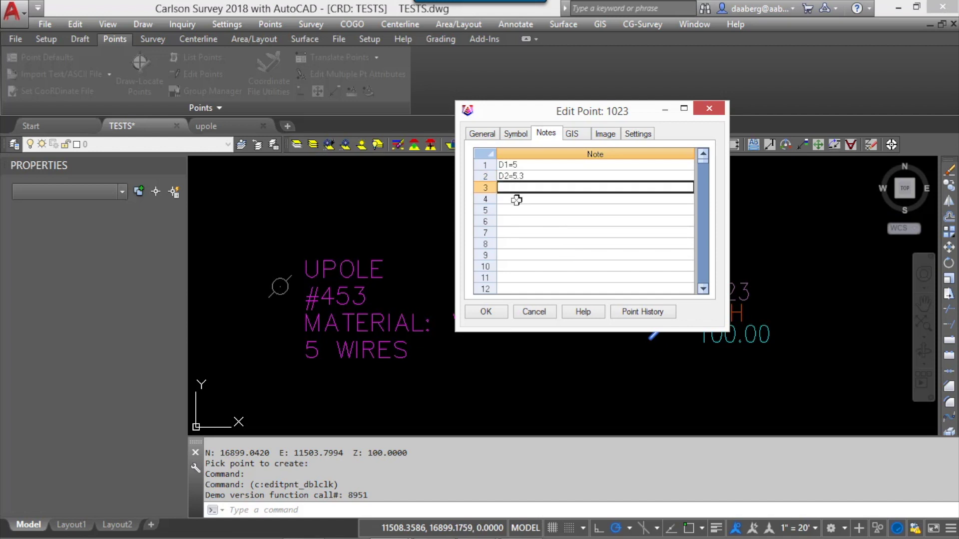
text(D)
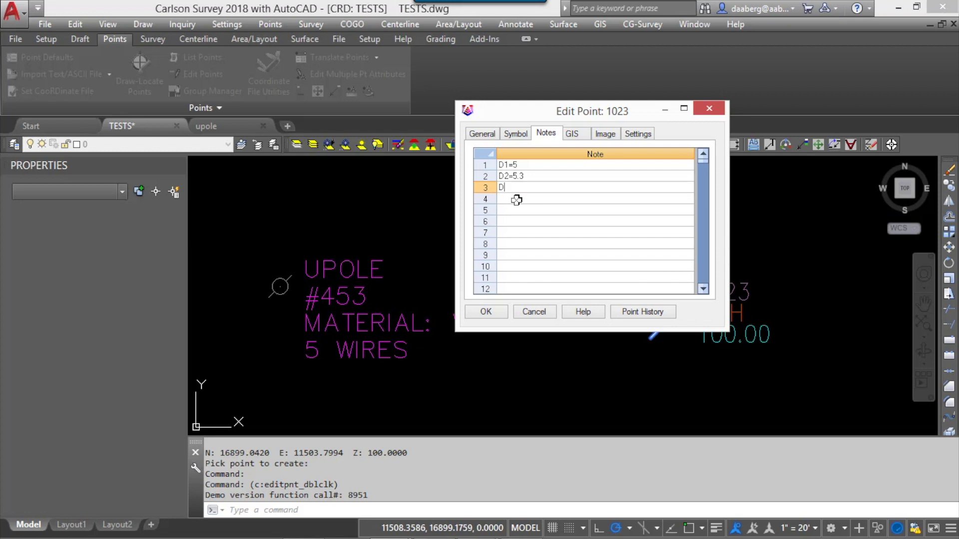
text(3=4.8)
click(521, 197)
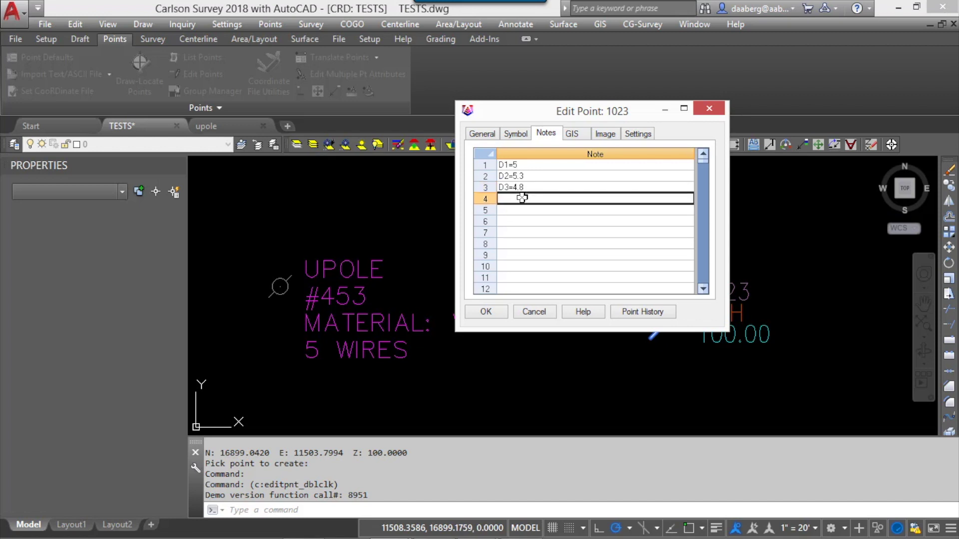
text(D4=)
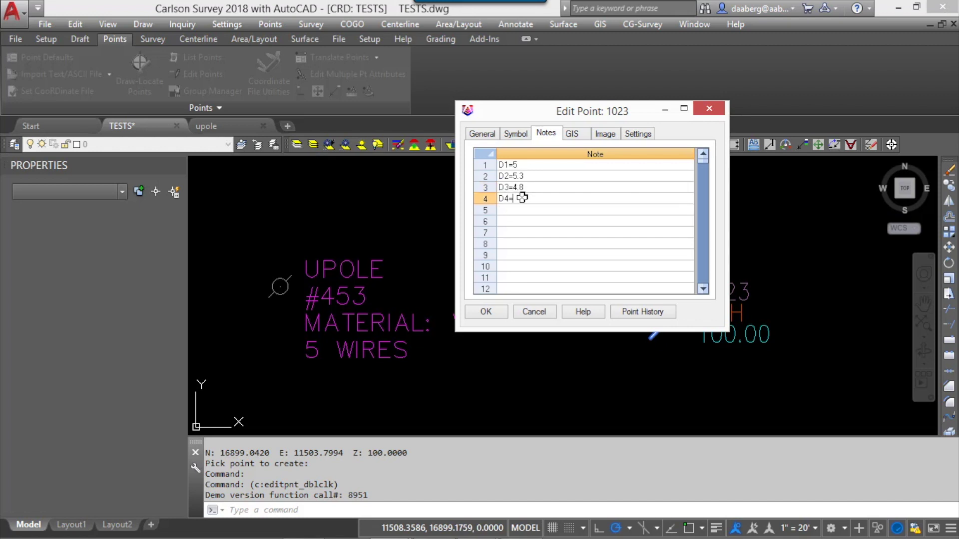
text(6.2)
click(486, 312)
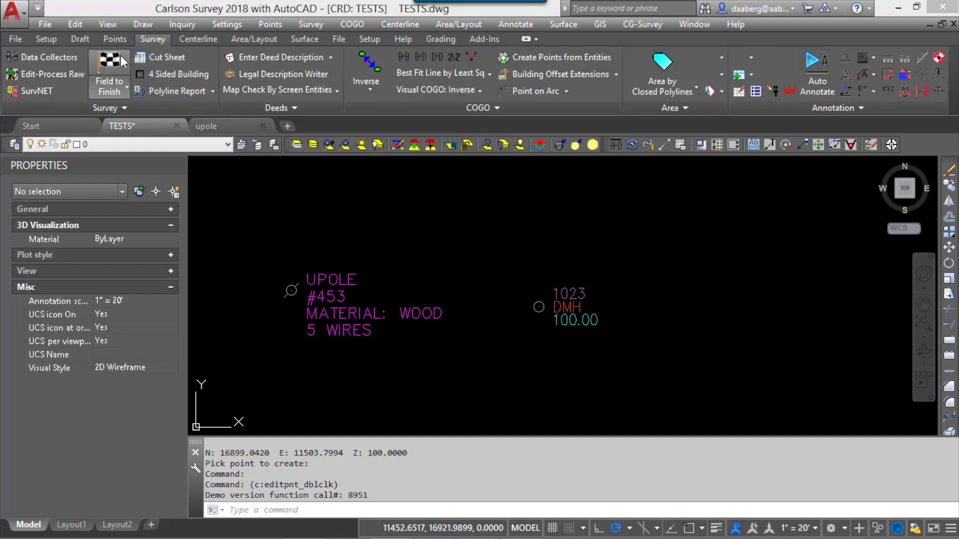
- Draw point 1023 via Field to Finish with R=100.00 and inverts 95.00, 94.70, 95.20, 93.80
click(121, 55)
drag(426, 179, 437, 178)
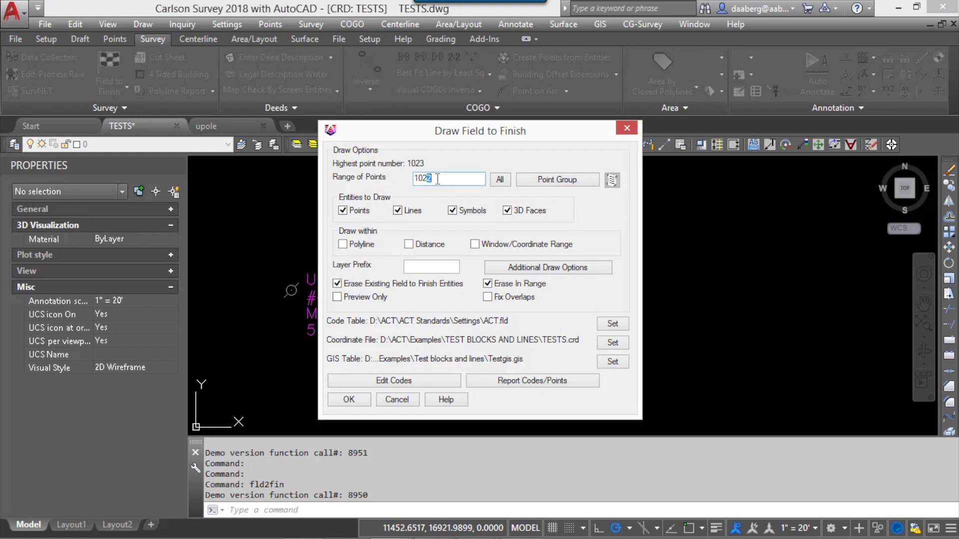
text(3)
click(349, 400)
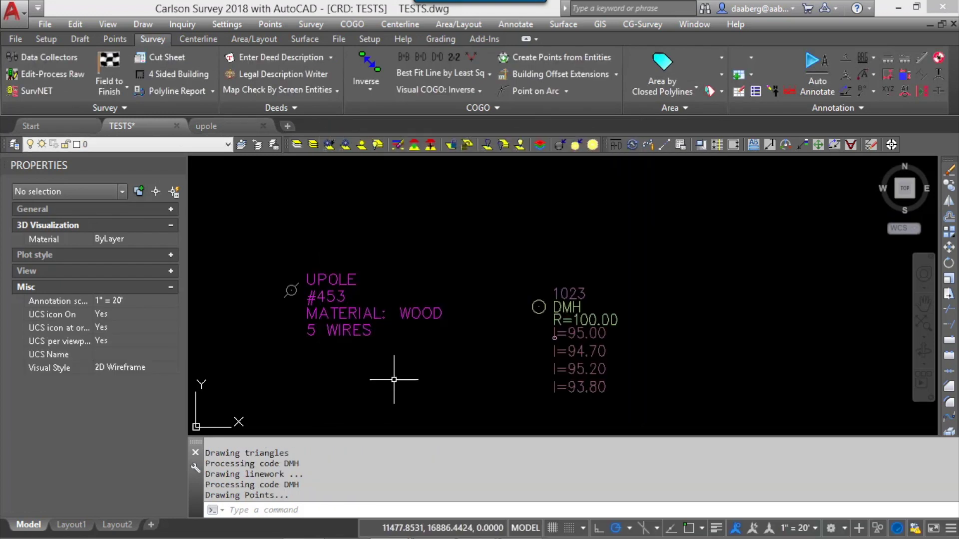
scroll(639, 369, up, 2)
middle_drag(663, 342, 628, 293)
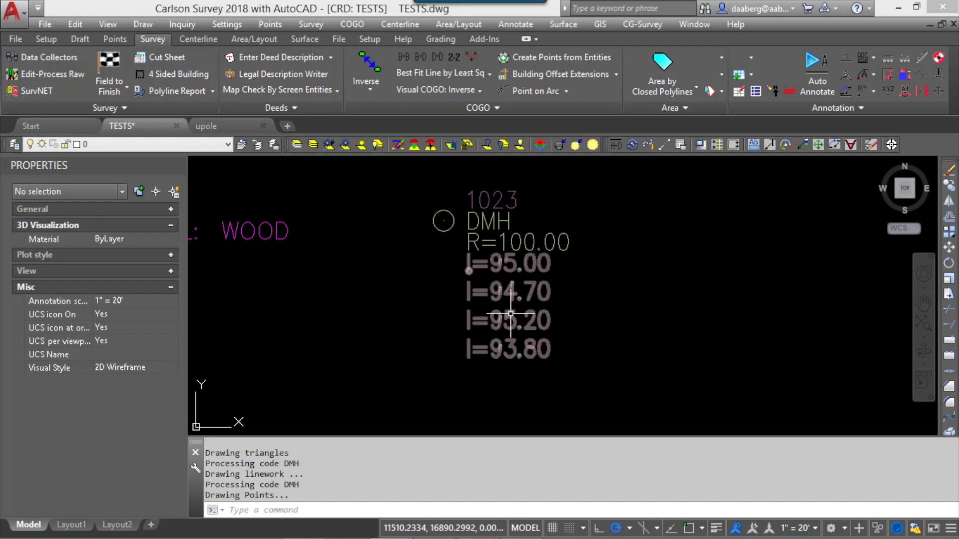
middle_drag(248, 325, 433, 337)
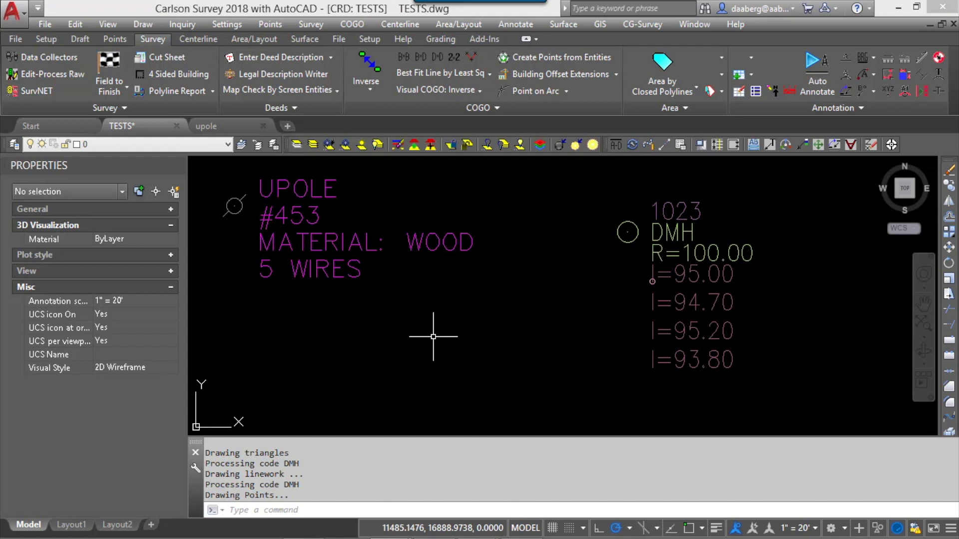